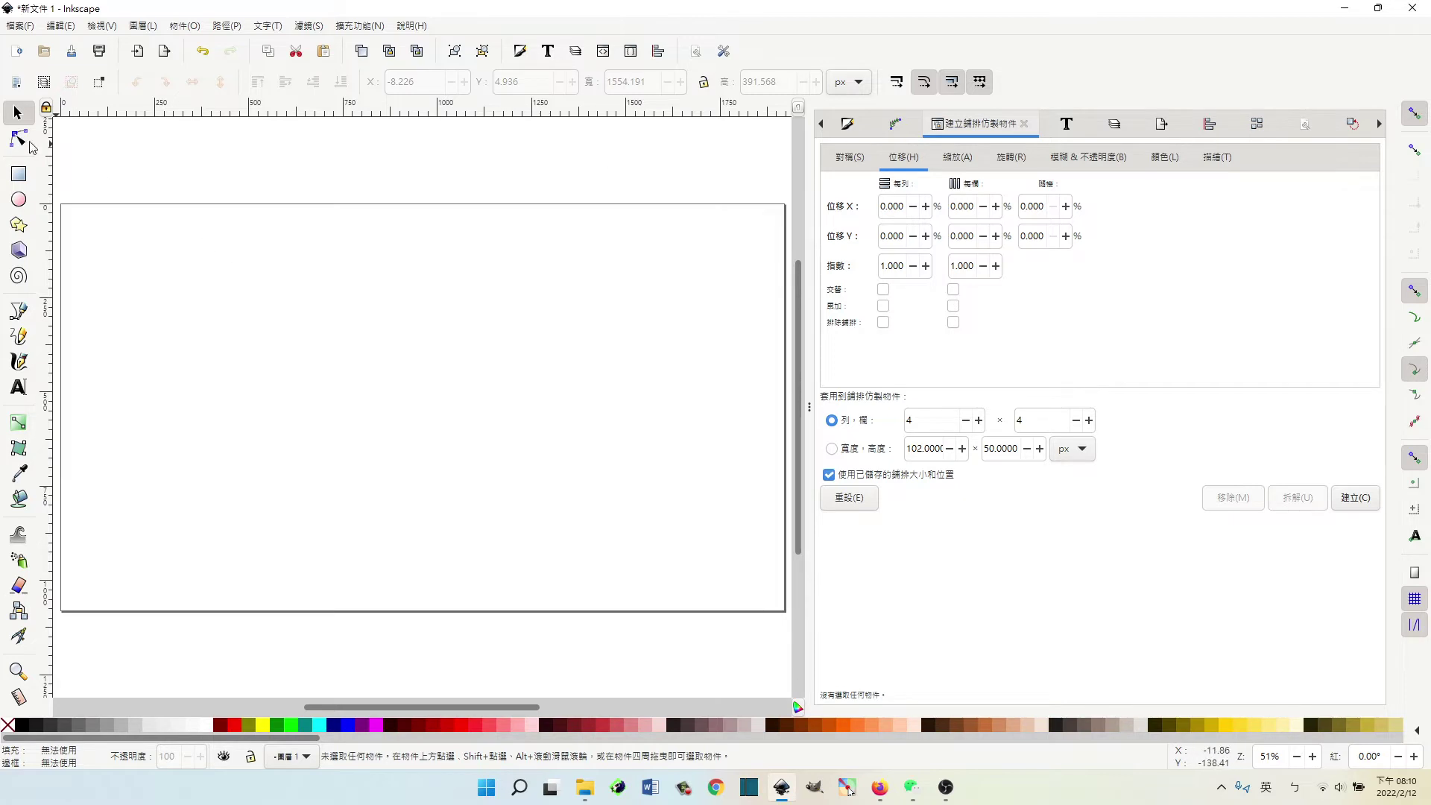
- Draw three dark red bars, two tall and one shorter, across the top of the page
{"action": "left_click", "coordinate": [18, 176]}
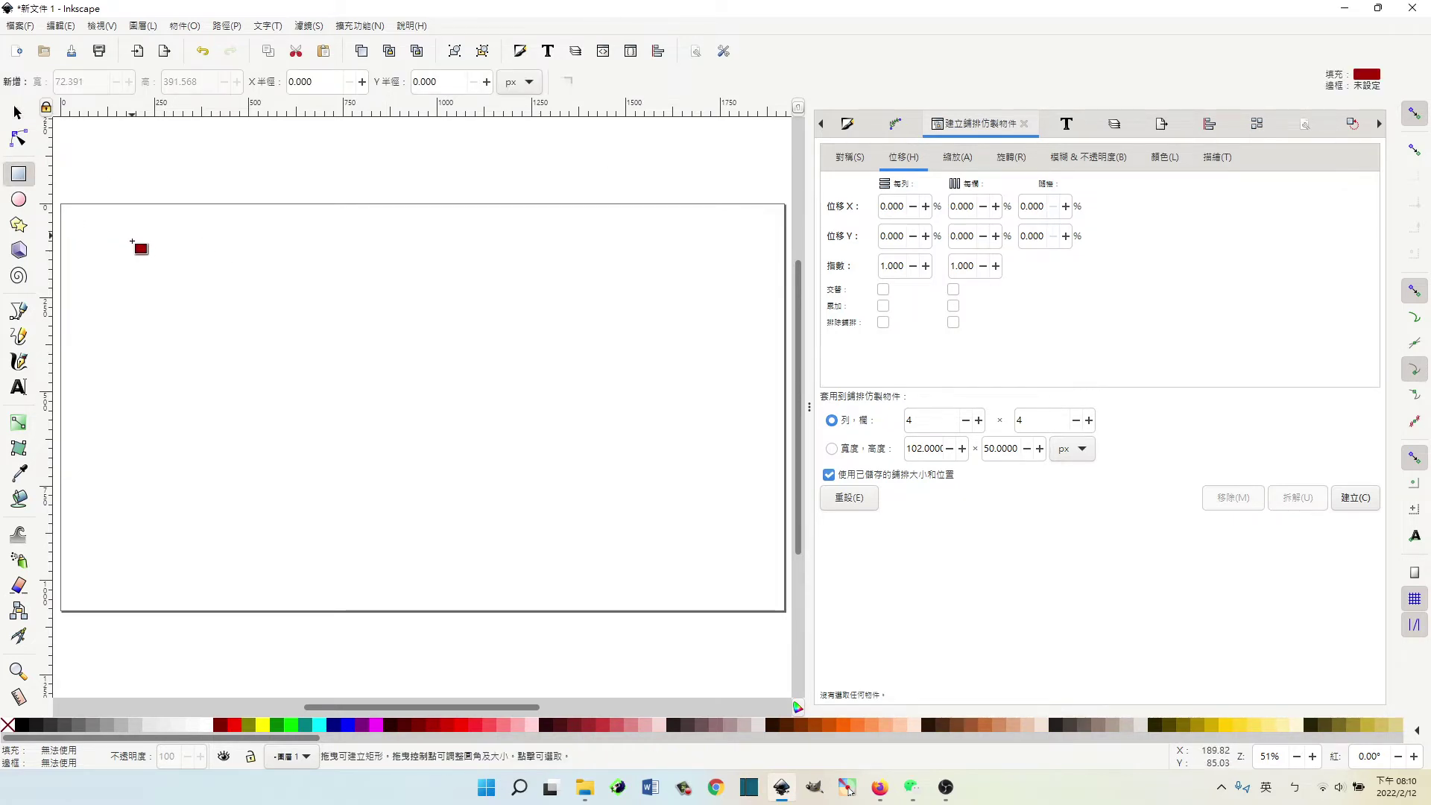
{"action": "mouse_move", "coordinate": [132, 236]}
{"action": "left_mouse_down"}
{"action": "mouse_move", "coordinate": [162, 389]}
{"action": "mouse_move", "coordinate": [173, 386]}
{"action": "left_mouse_up"}
{"action": "mouse_move", "coordinate": [242, 273]}
{"action": "left_mouse_down"}
{"action": "mouse_move", "coordinate": [254, 365]}
{"action": "mouse_move", "coordinate": [289, 369]}
{"action": "left_mouse_up"}
{"action": "left_click_drag", "start_coordinate": [354, 227], "coordinate": [395, 409]}
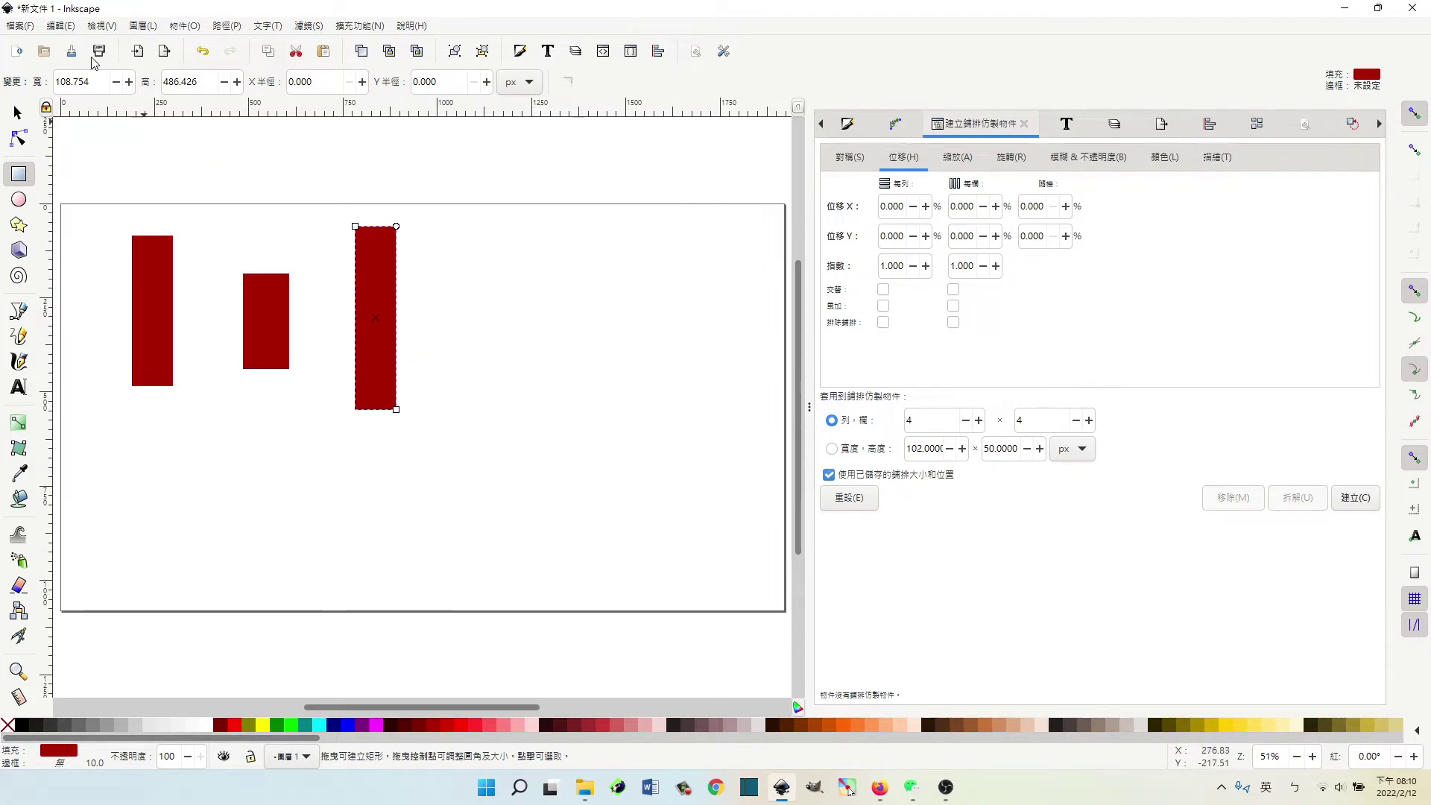
{"action": "left_click", "coordinate": [22, 116]}
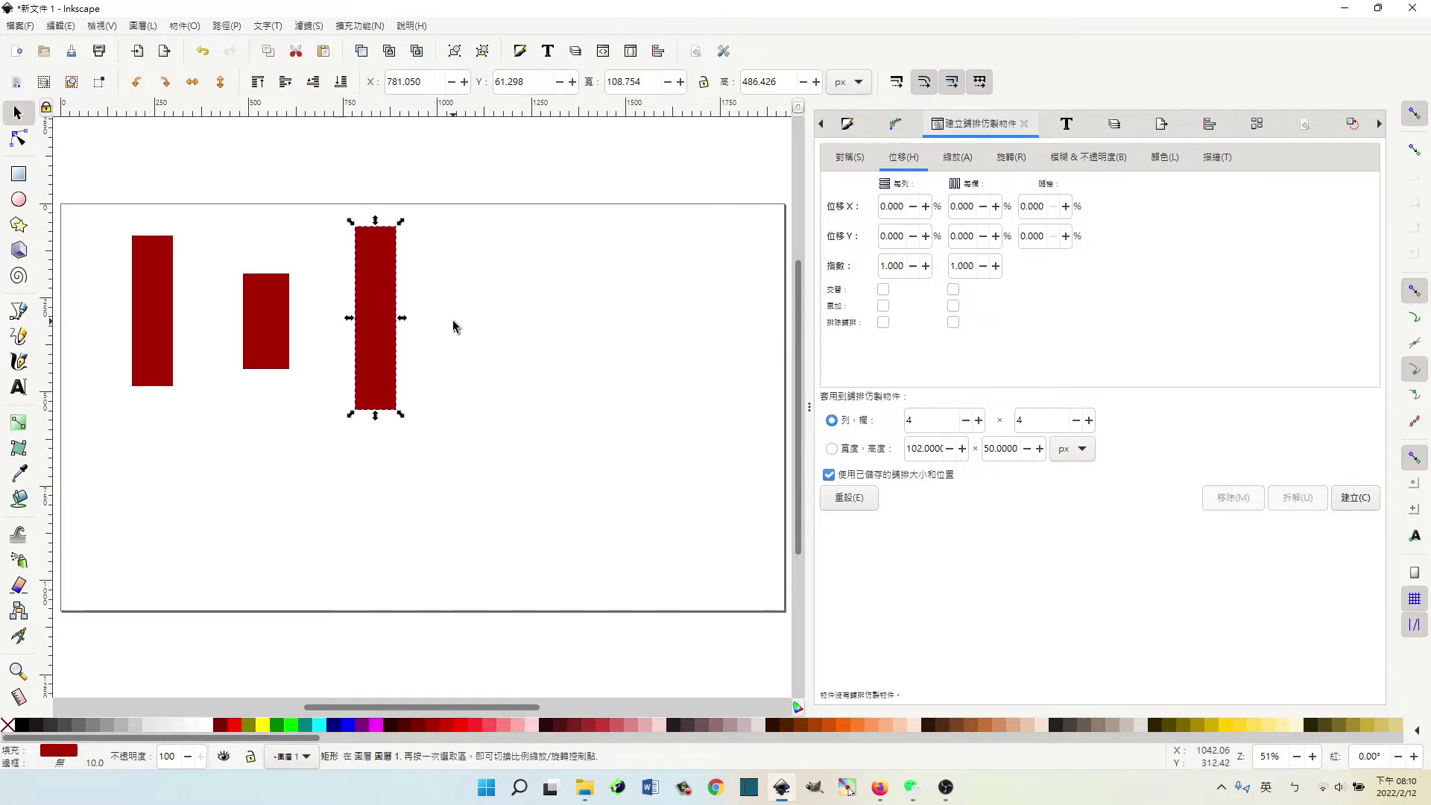
- Set the tall right-hand bar's width to 90 px, giving 90 × 486.426 px
{"action": "left_click", "coordinate": [374, 288]}
{"action": "left_click_drag", "start_coordinate": [642, 82], "coordinate": [623, 82]}
{"action": "type", "text": "90"}
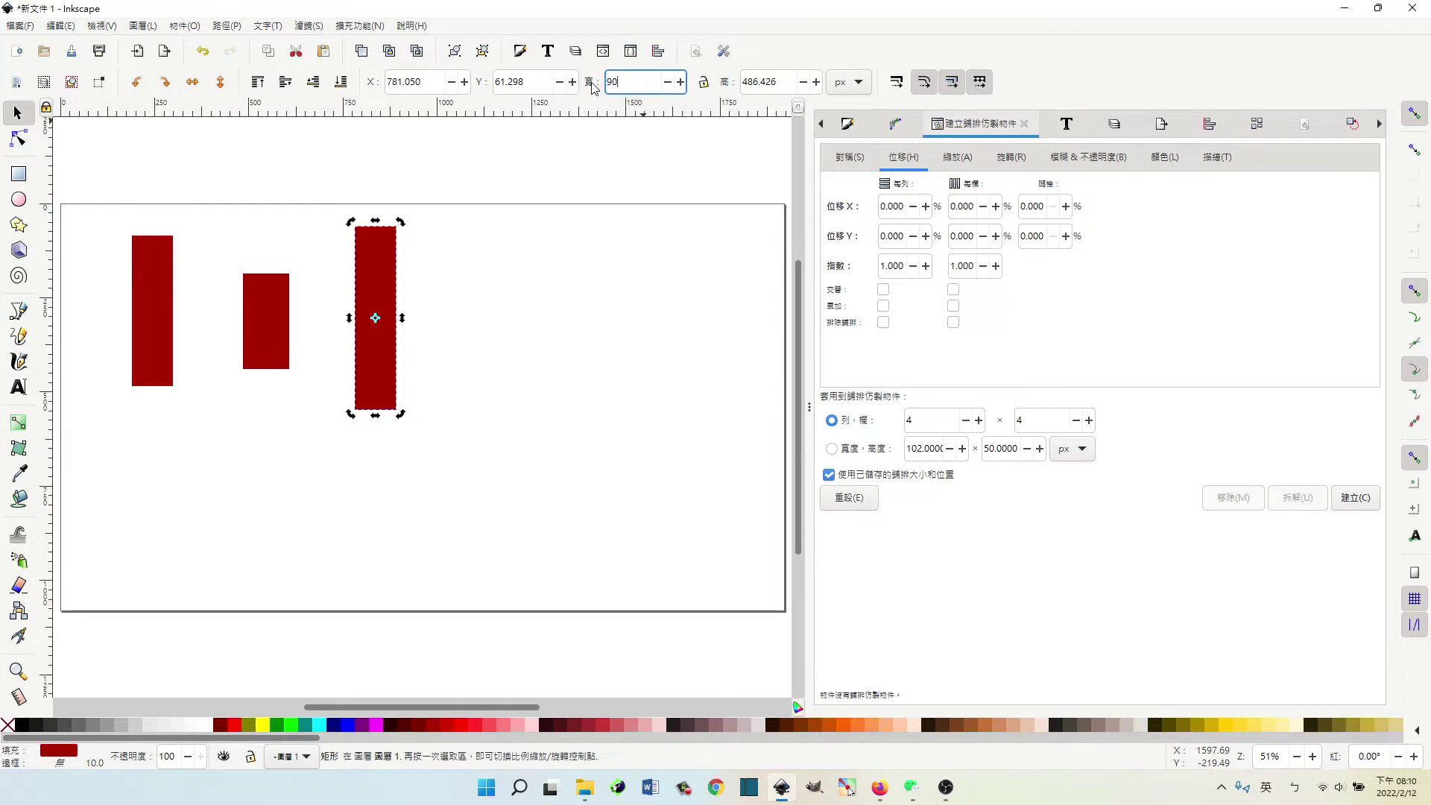
{"action": "key", "text": "Return"}
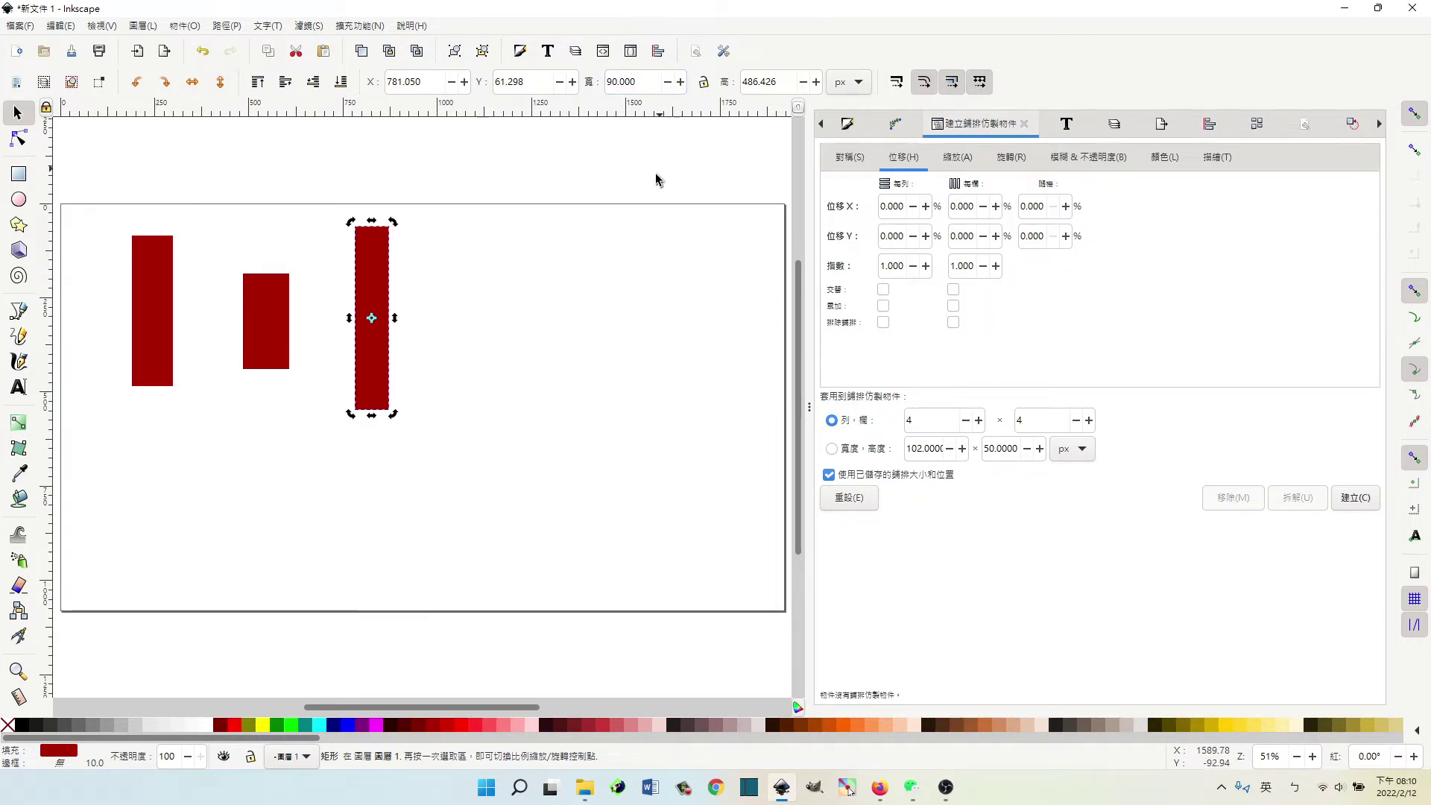
{"action": "left_click", "coordinate": [365, 269]}
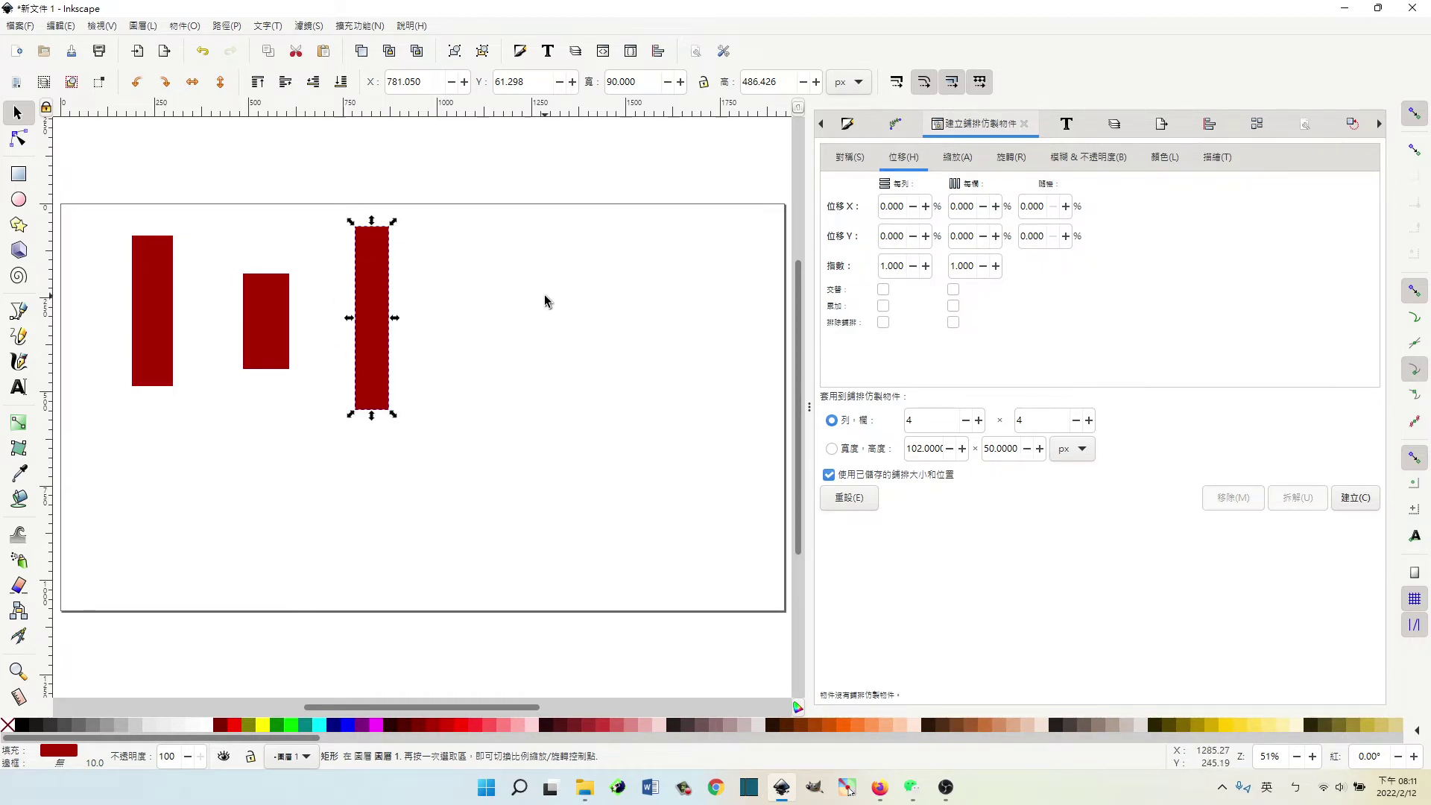
{"action": "left_click", "coordinate": [824, 124]}
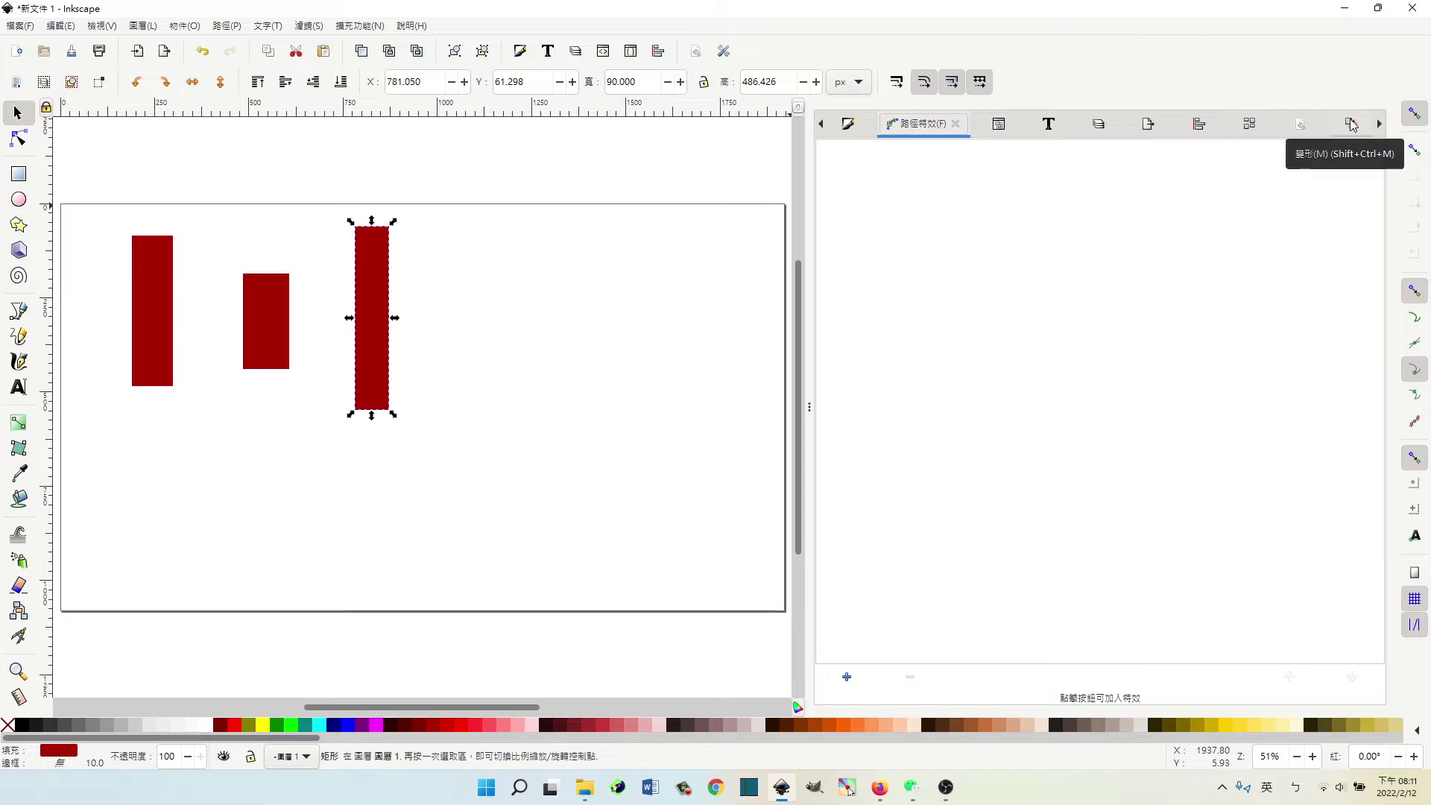
- Set the Transform dialog's horizontal move to 95 px with relative move
{"action": "left_click", "coordinate": [1351, 124]}
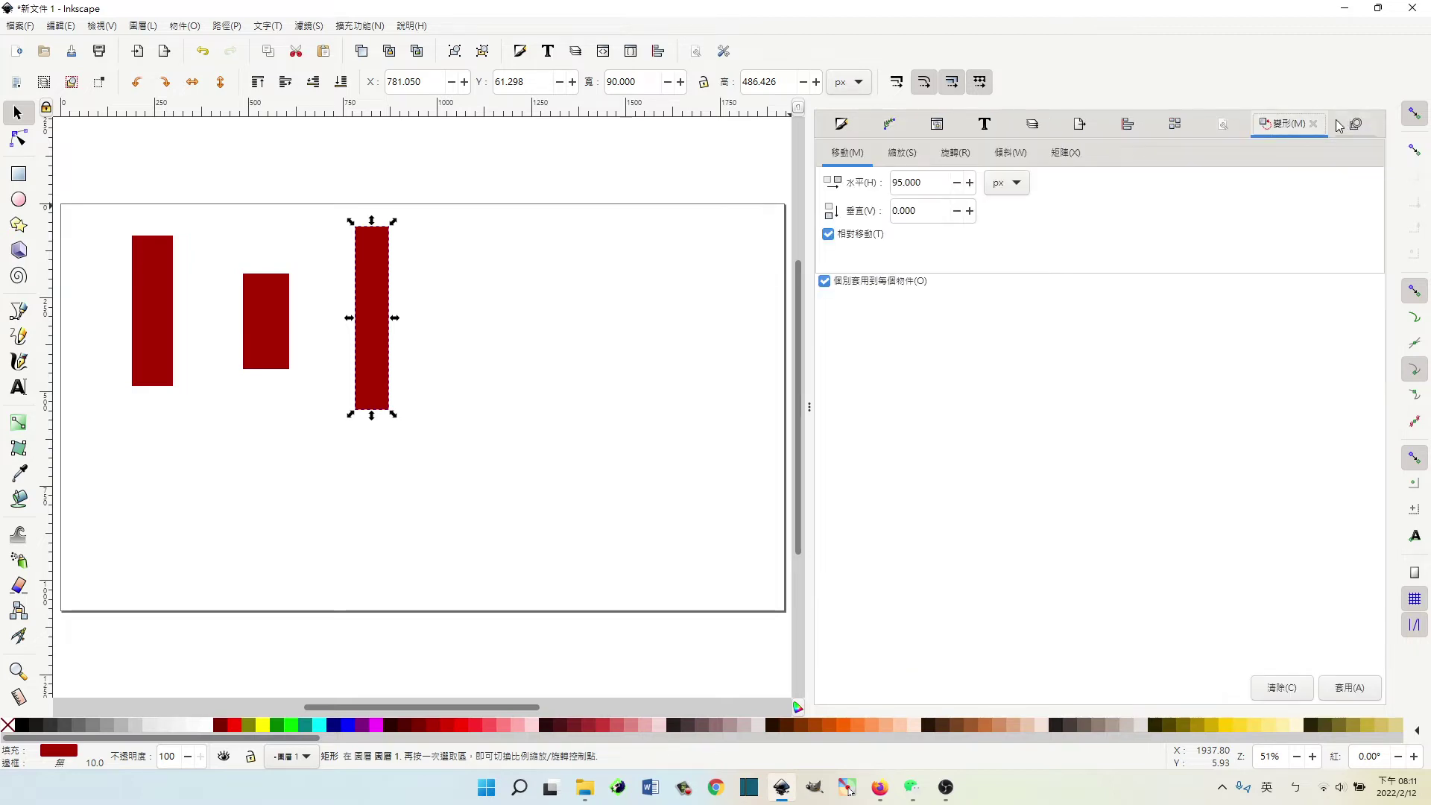
{"action": "left_click", "coordinate": [185, 26]}
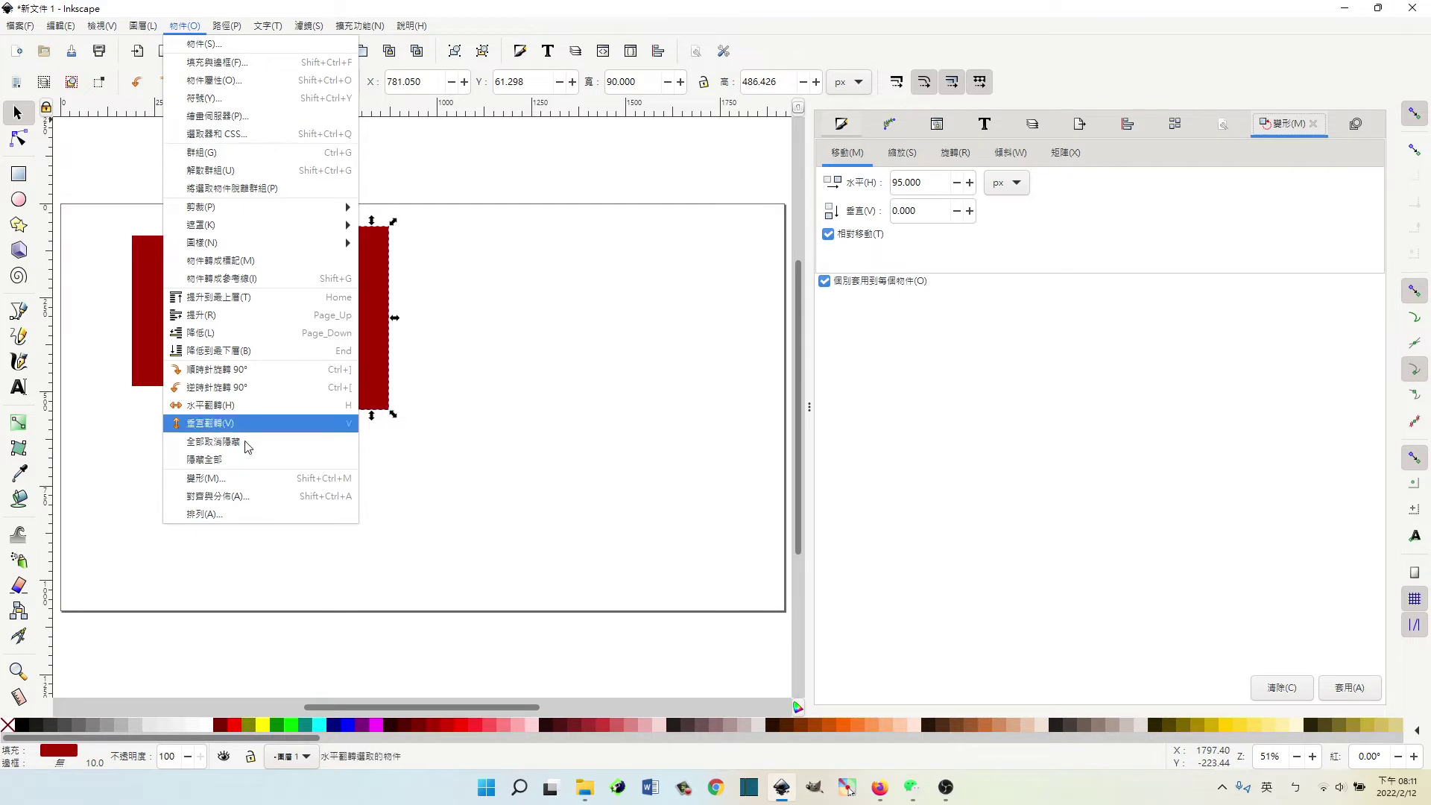
{"action": "left_click", "coordinate": [452, 528]}
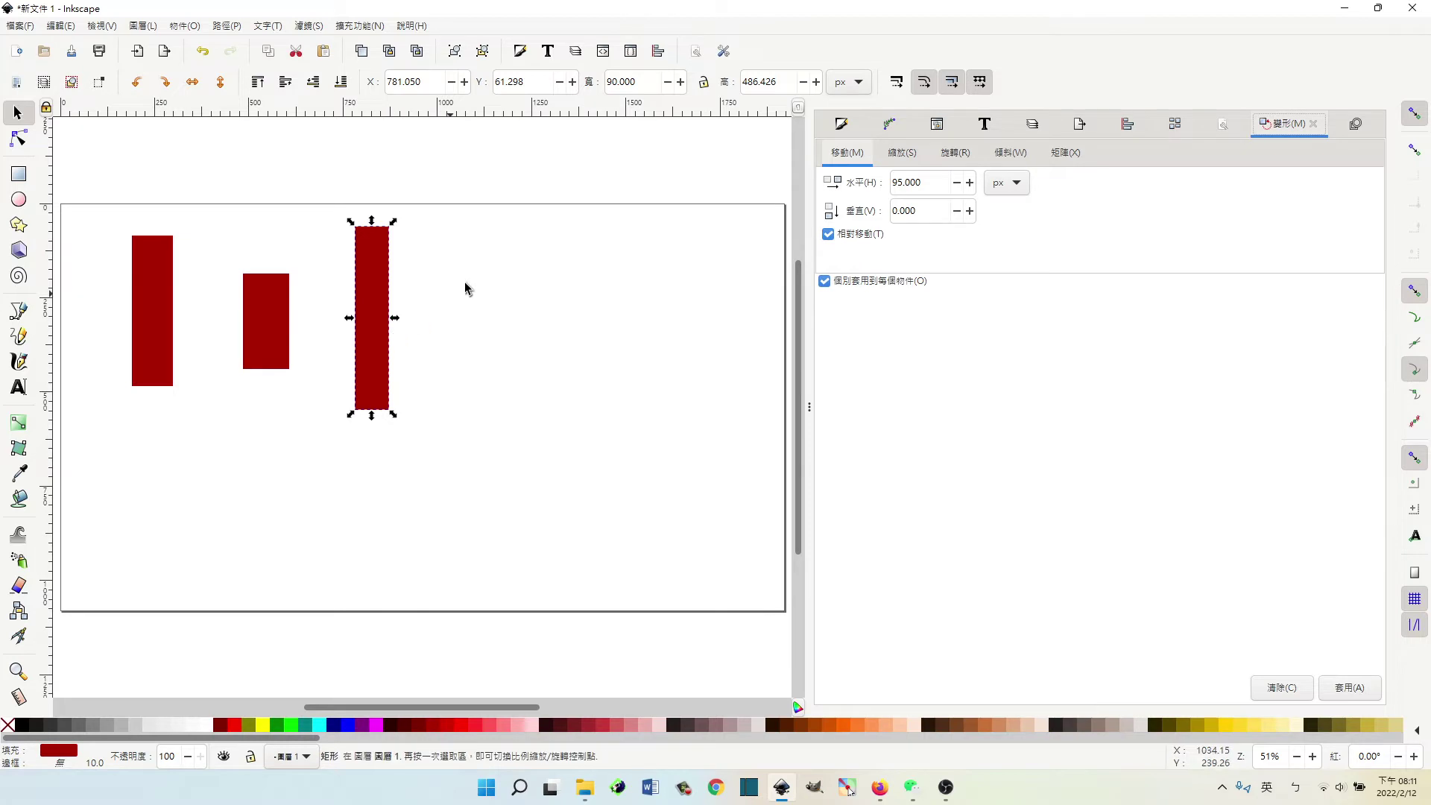
{"action": "left_click", "coordinate": [921, 181]}
{"action": "key", "text": "Left"}
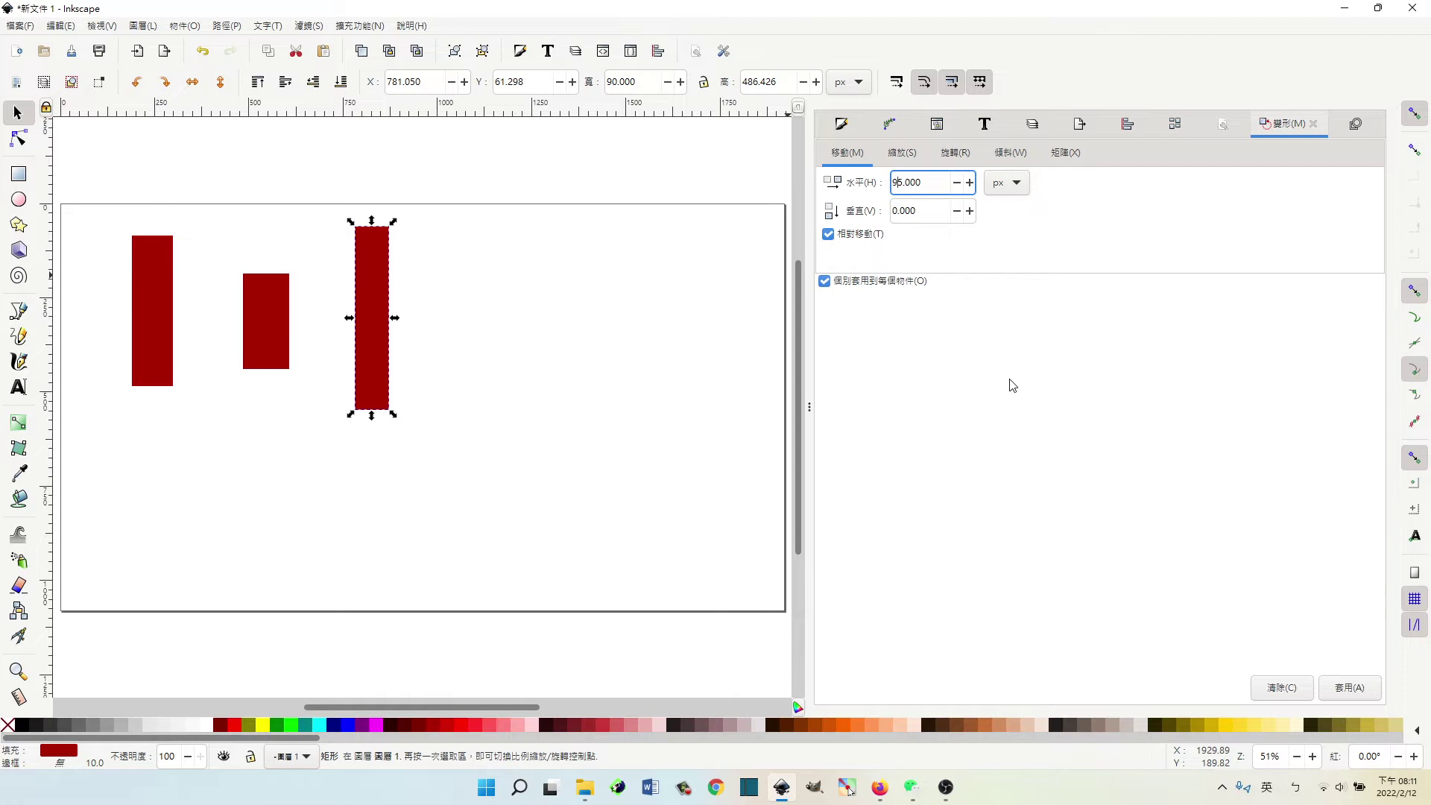
- Apply the 95 px move four times to build a row of five bars
{"action": "left_click", "coordinate": [1334, 689]}
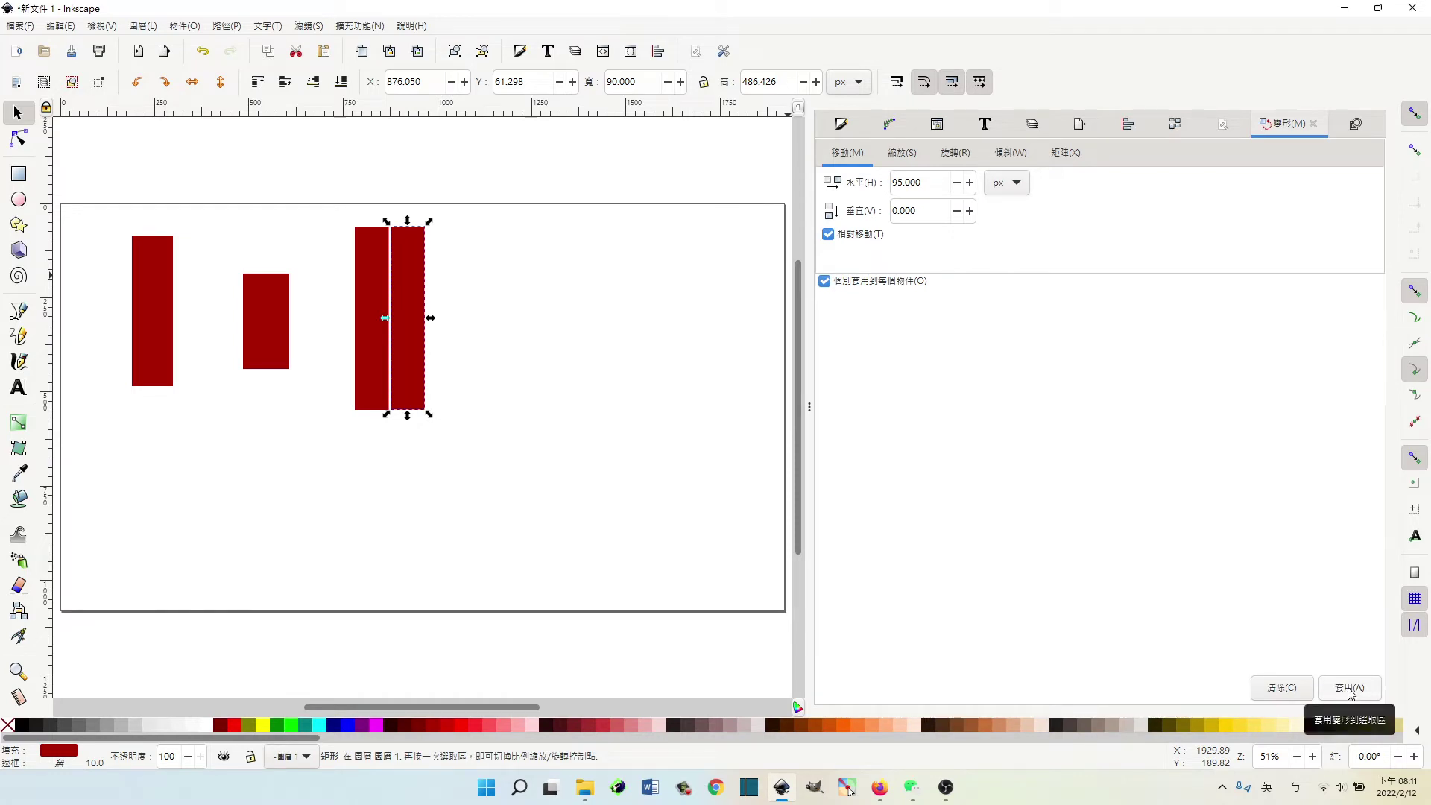
{"action": "left_click", "coordinate": [1349, 689]}
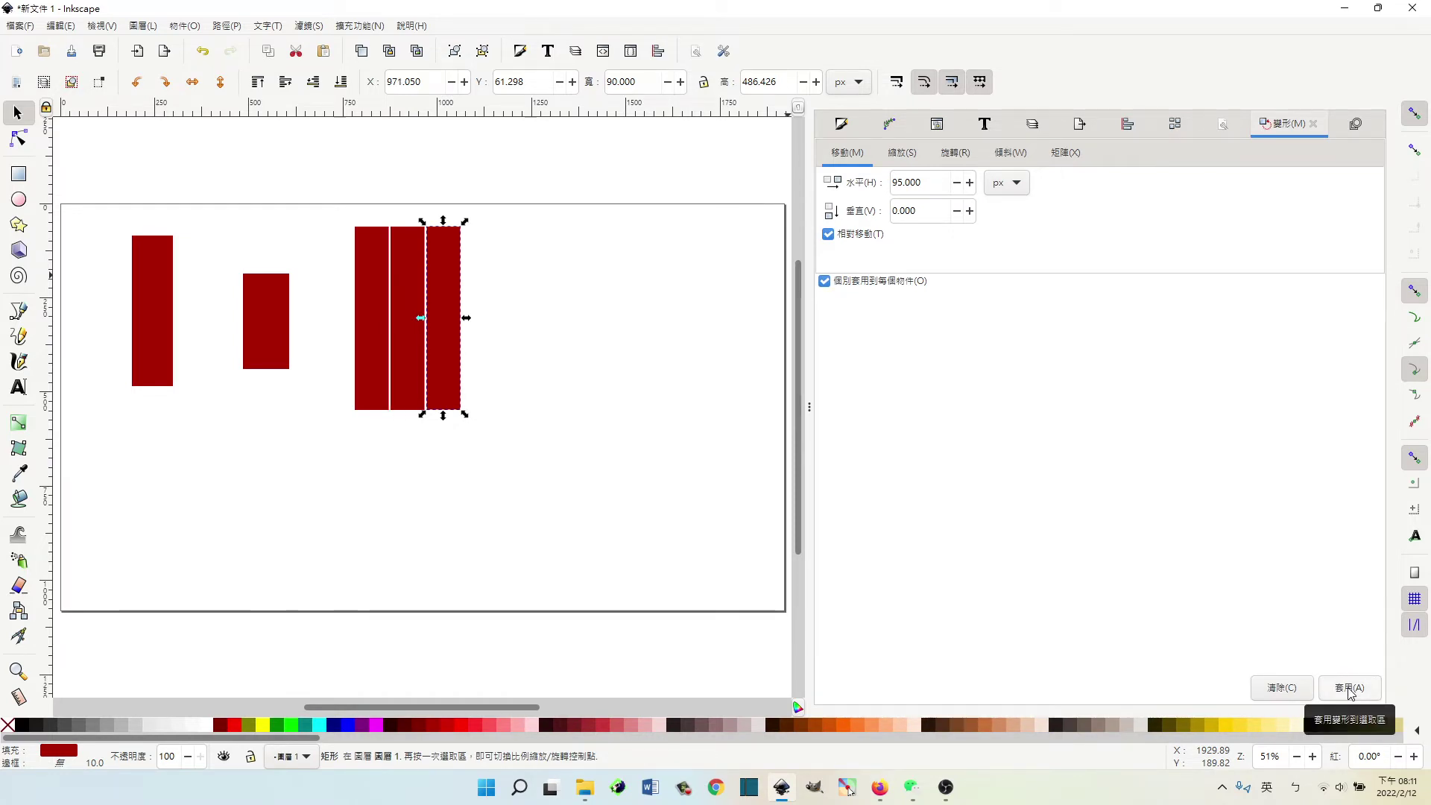
{"action": "left_click", "coordinate": [1348, 689]}
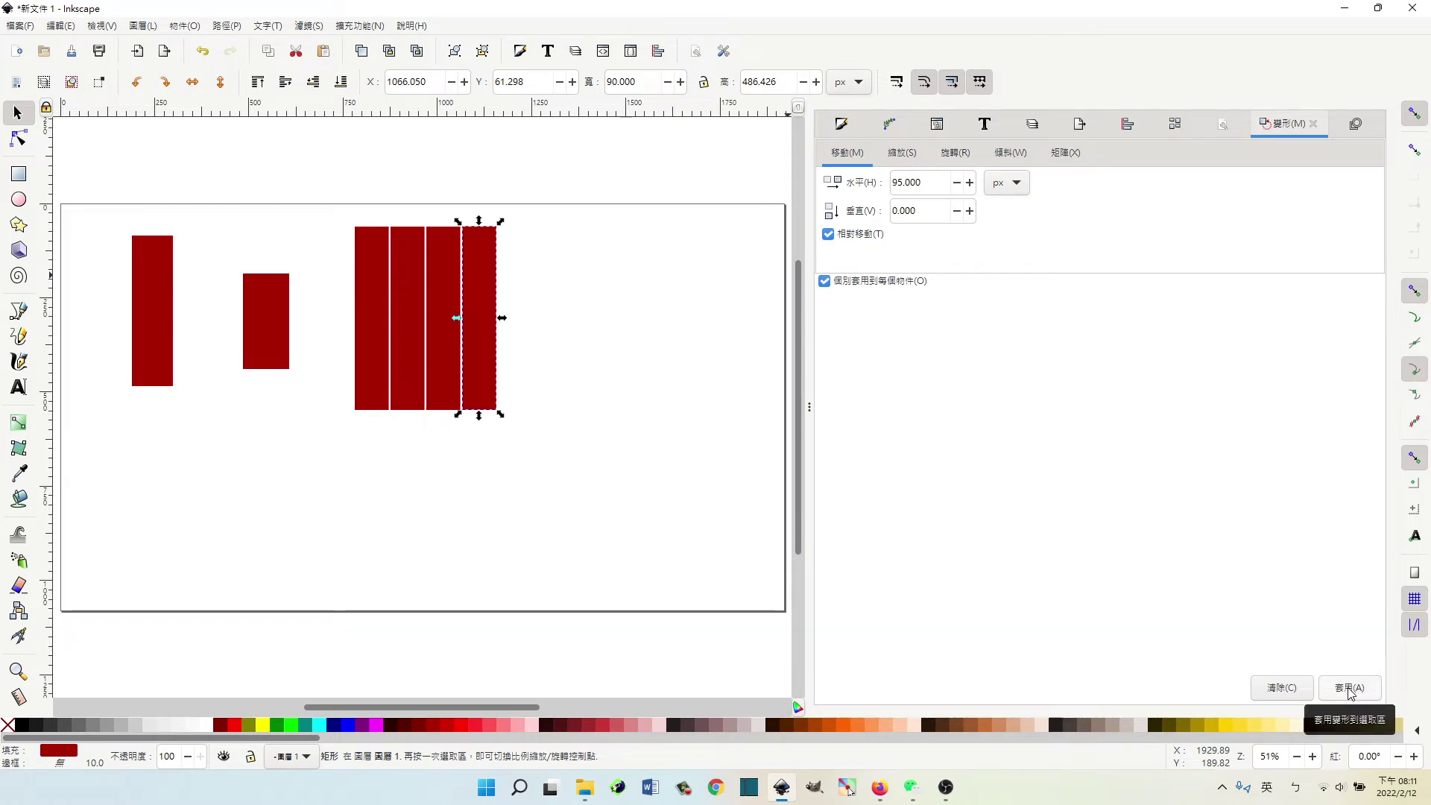
{"action": "left_click", "coordinate": [1349, 689]}
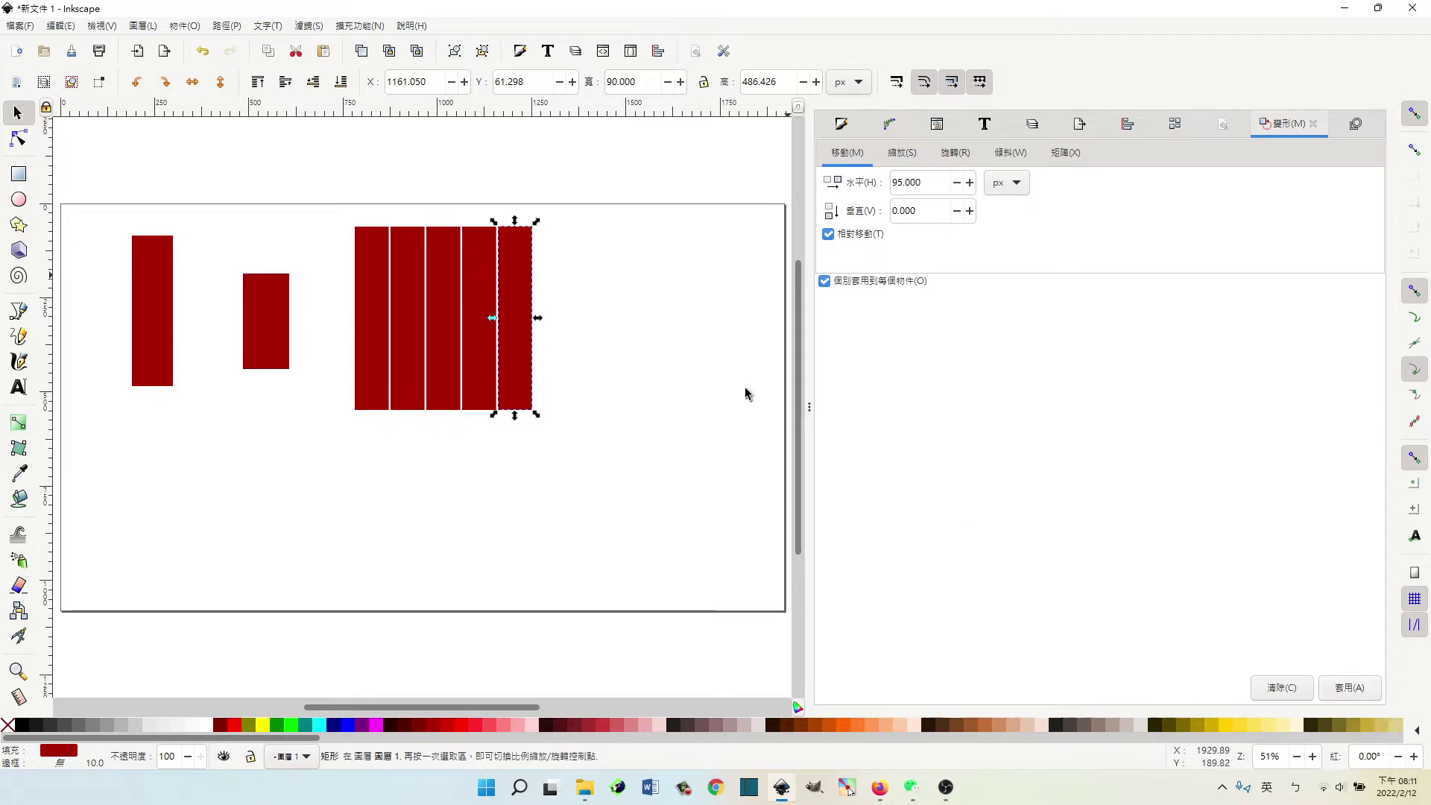
{"action": "left_click", "coordinate": [266, 354]}
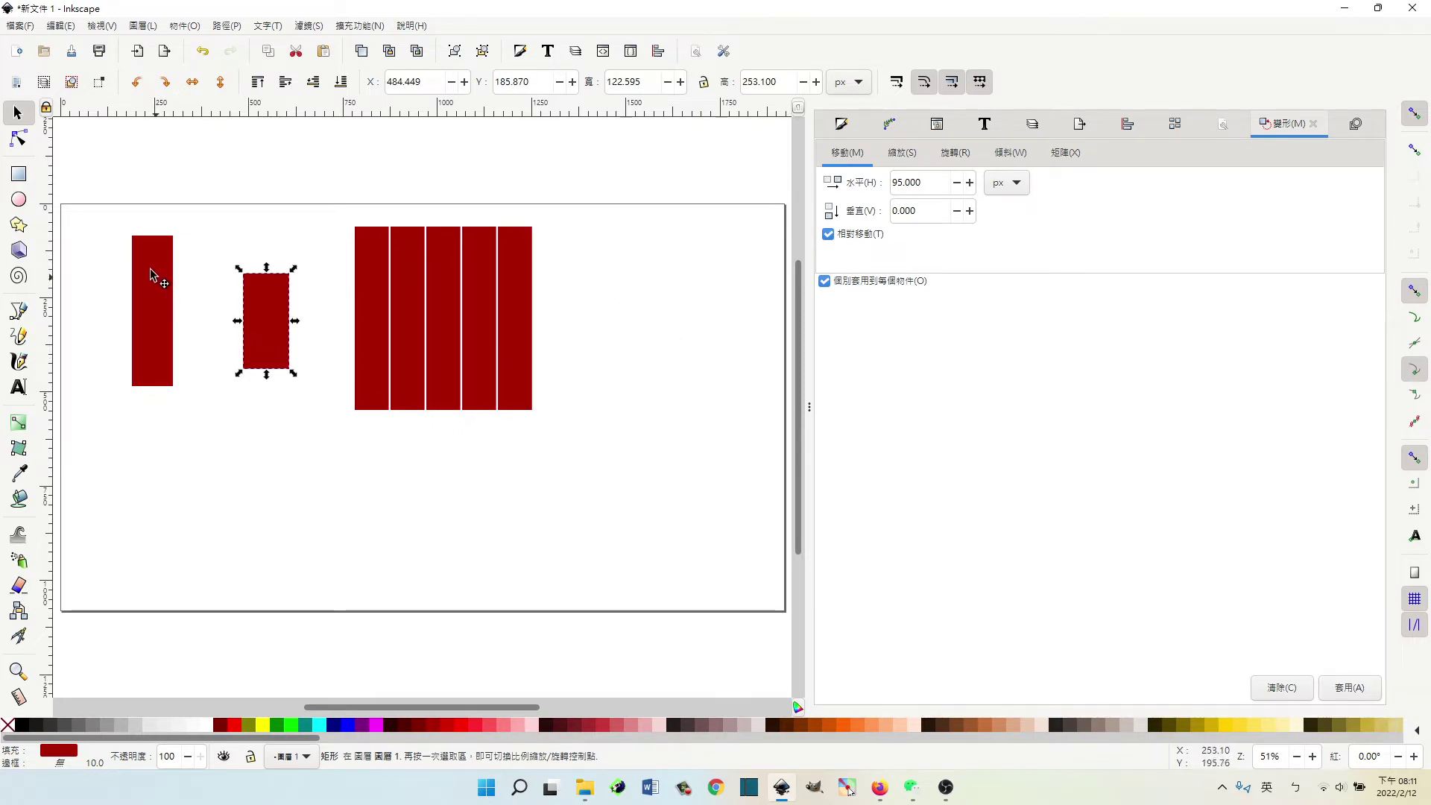
- Drag the left and short bars to the top-left corner, then shift the five-bar row up-right
{"action": "left_click_drag", "start_coordinate": [156, 283], "coordinate": [123, 191]}
{"action": "left_click_drag", "start_coordinate": [261, 313], "coordinate": [161, 211]}
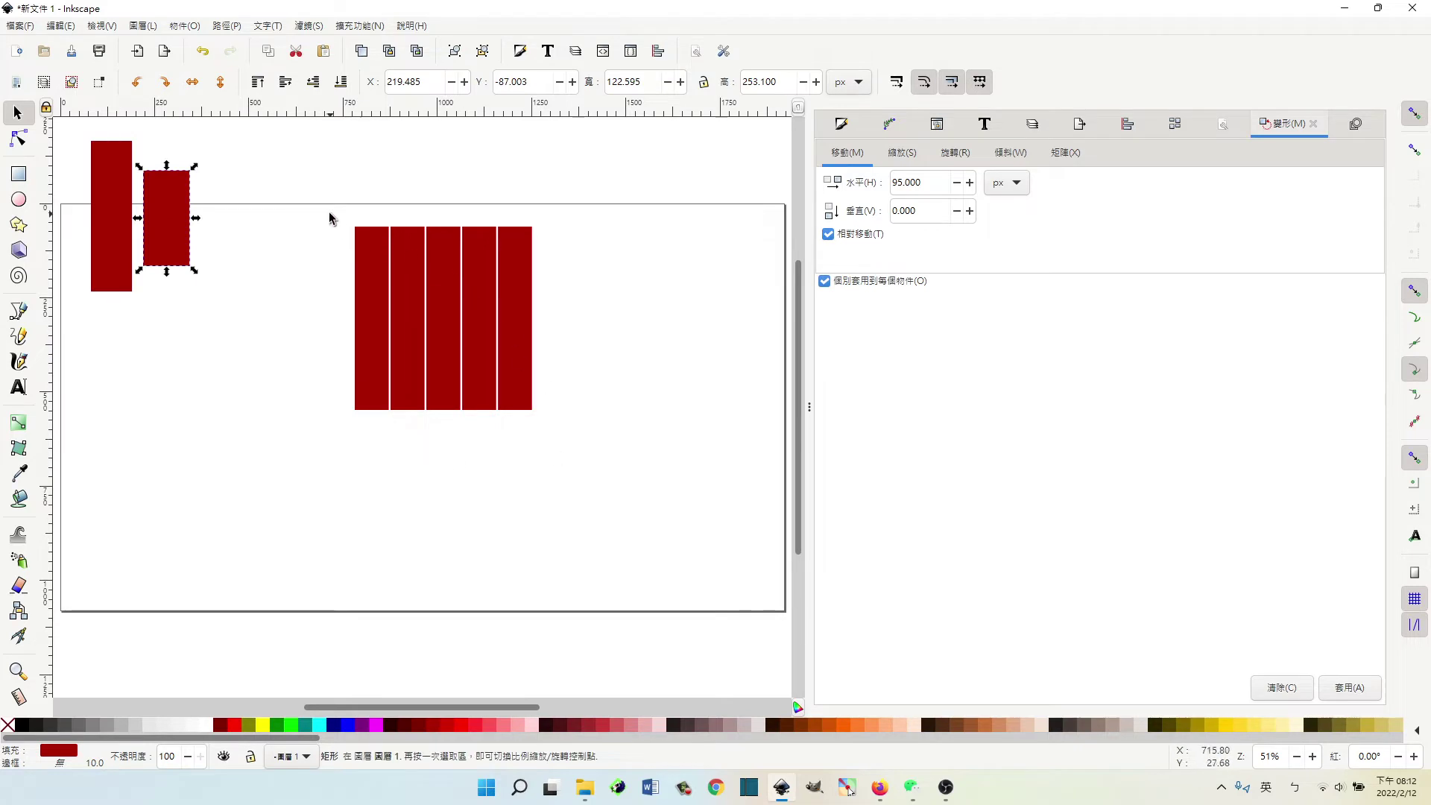
{"action": "mouse_move", "coordinate": [322, 203]}
{"action": "left_mouse_down"}
{"action": "mouse_move", "coordinate": [558, 472]}
{"action": "mouse_move", "coordinate": [587, 463]}
{"action": "left_mouse_up"}
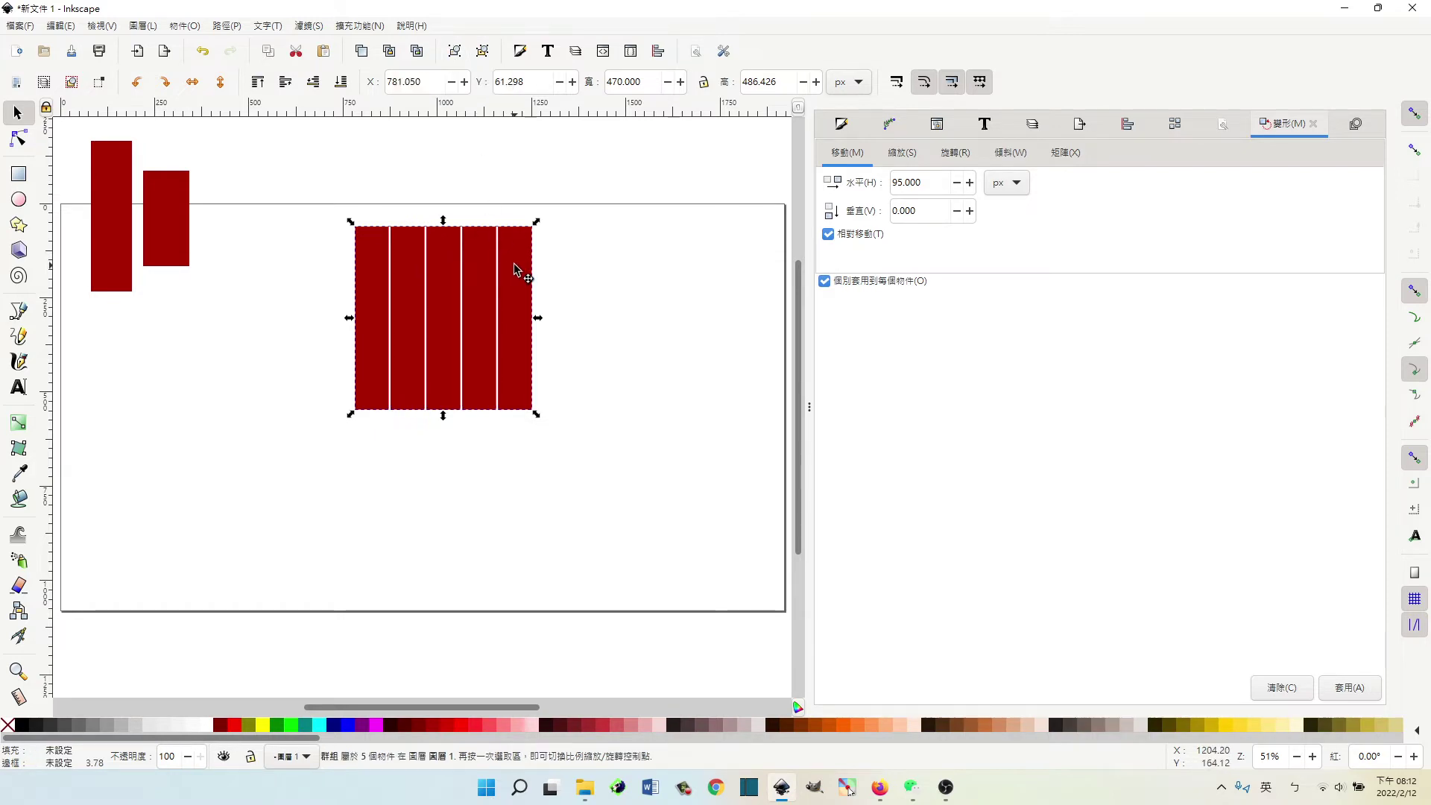
{"action": "left_click_drag", "start_coordinate": [519, 266], "coordinate": [605, 209]}
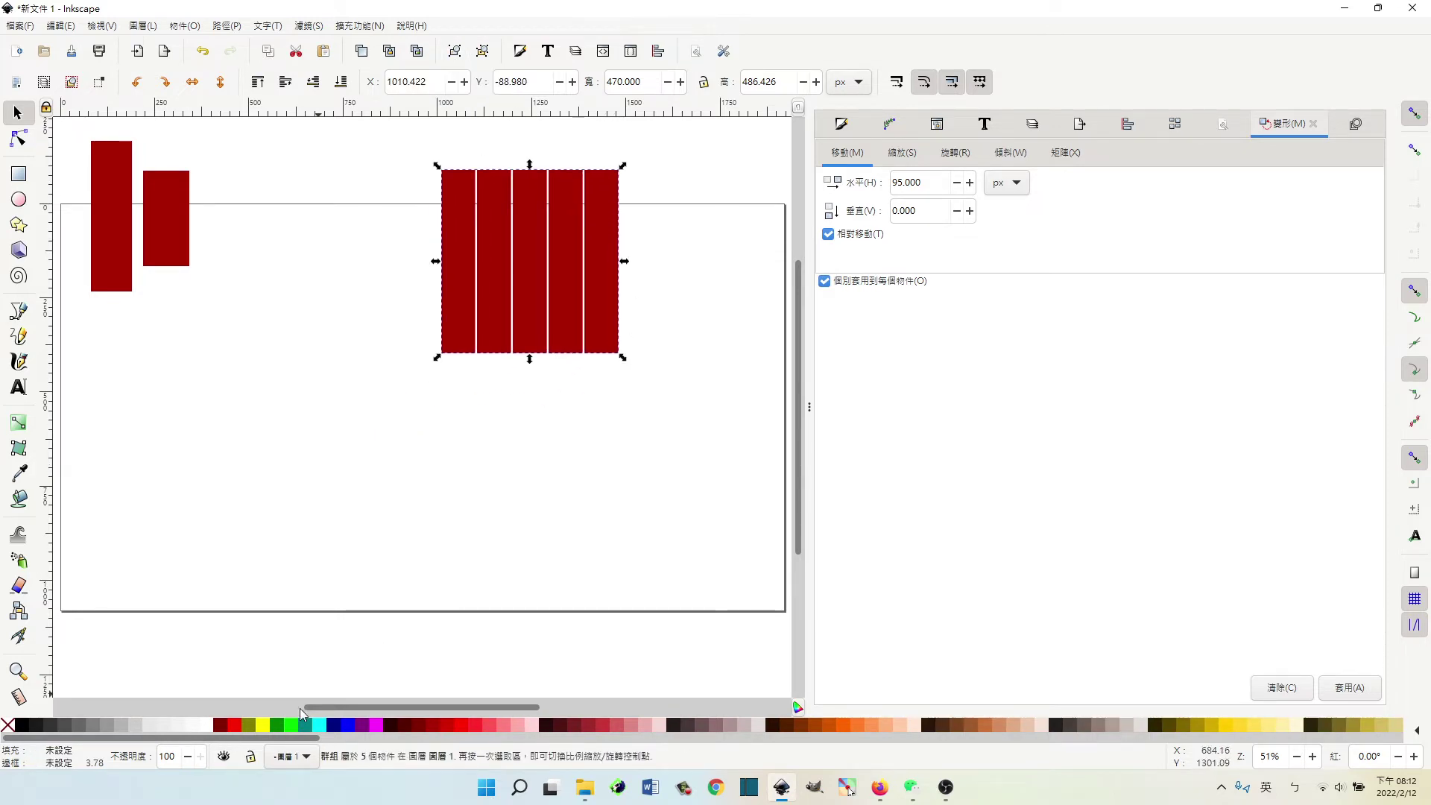
- Import DSCF2075.JPG from the 20210203 folder by dragging it onto the Inkscape canvas
{"action": "left_click", "coordinate": [585, 787]}
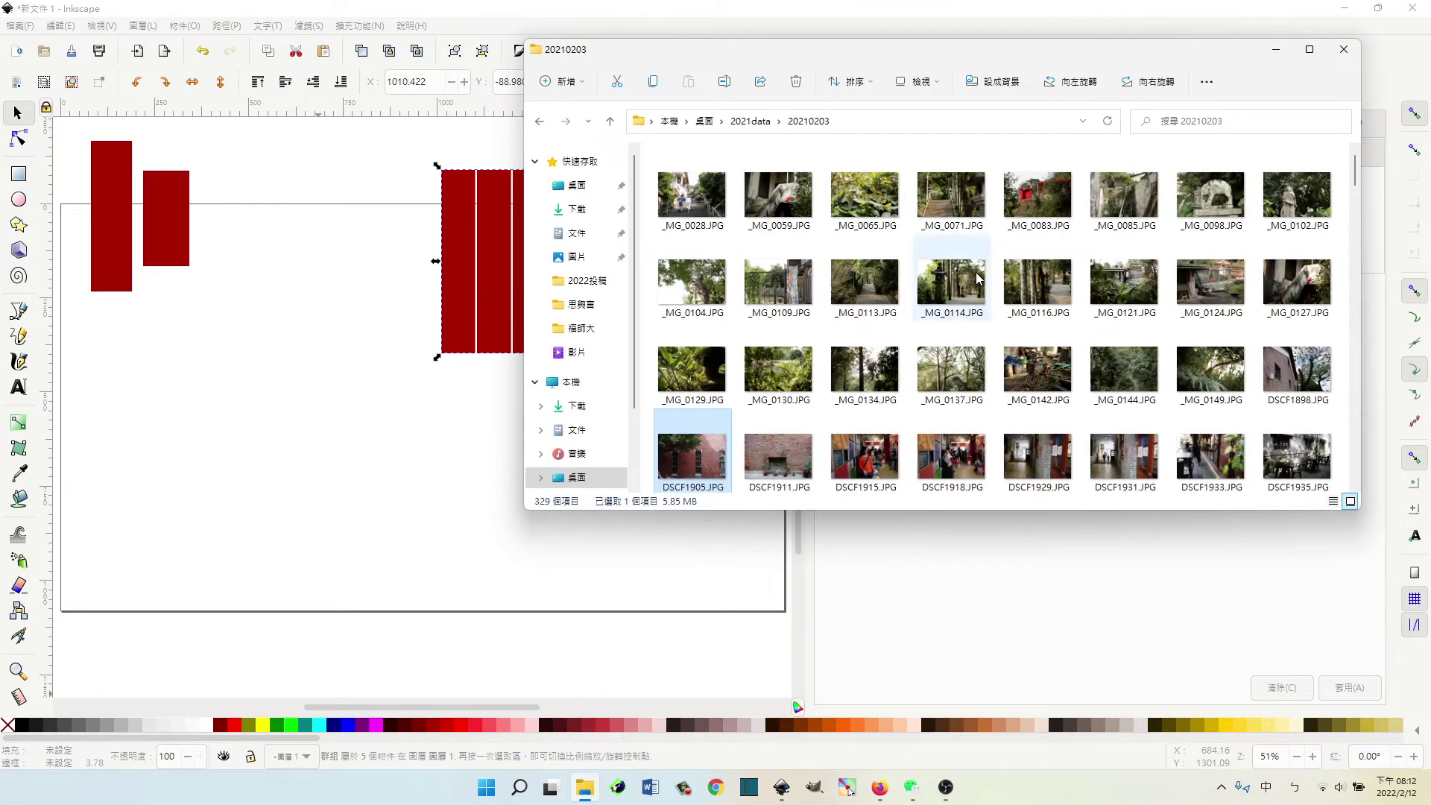
{"action": "scroll", "coordinate": [979, 278], "scroll_direction": "down", "scroll_amount": 5}
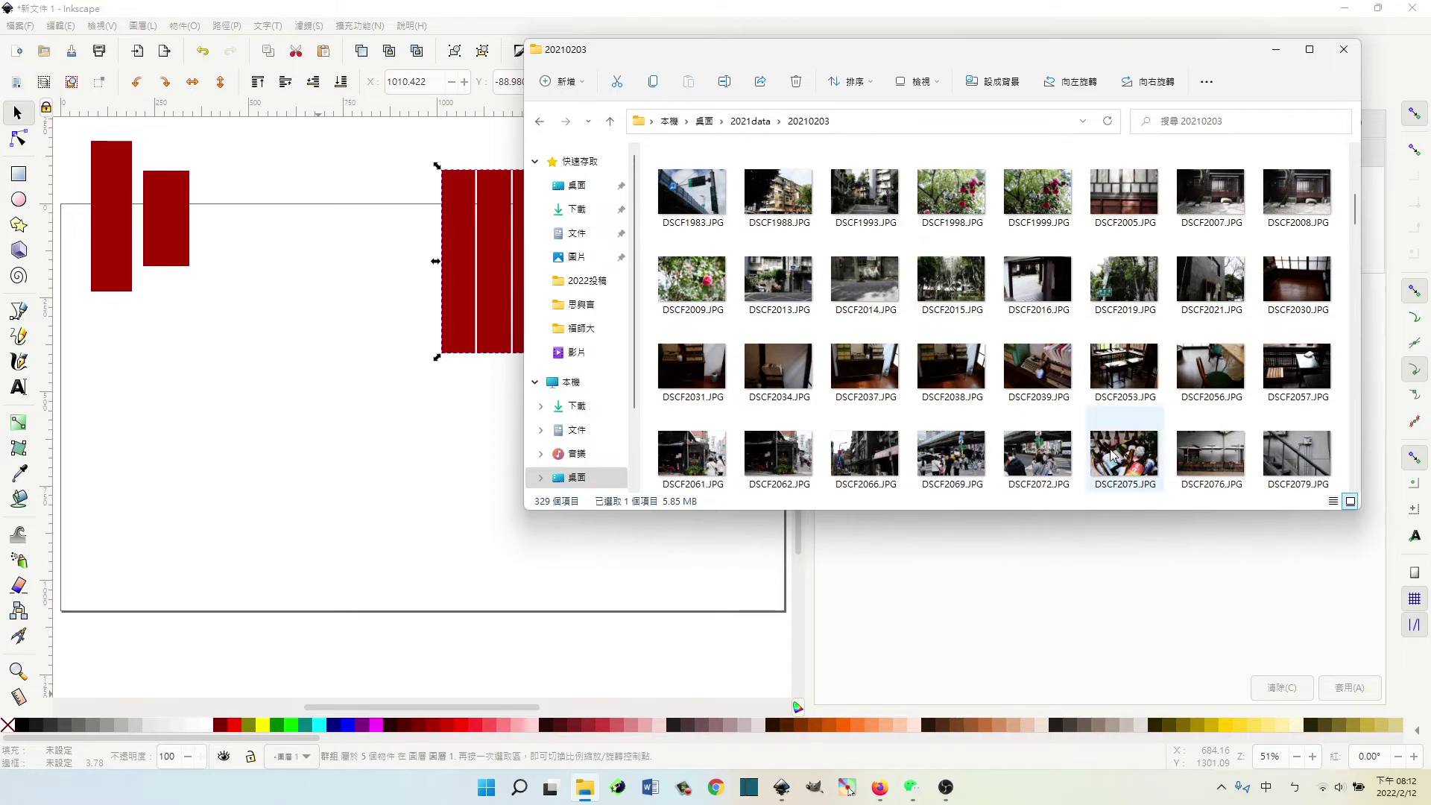
{"action": "left_click_drag", "start_coordinate": [1113, 455], "coordinate": [358, 502]}
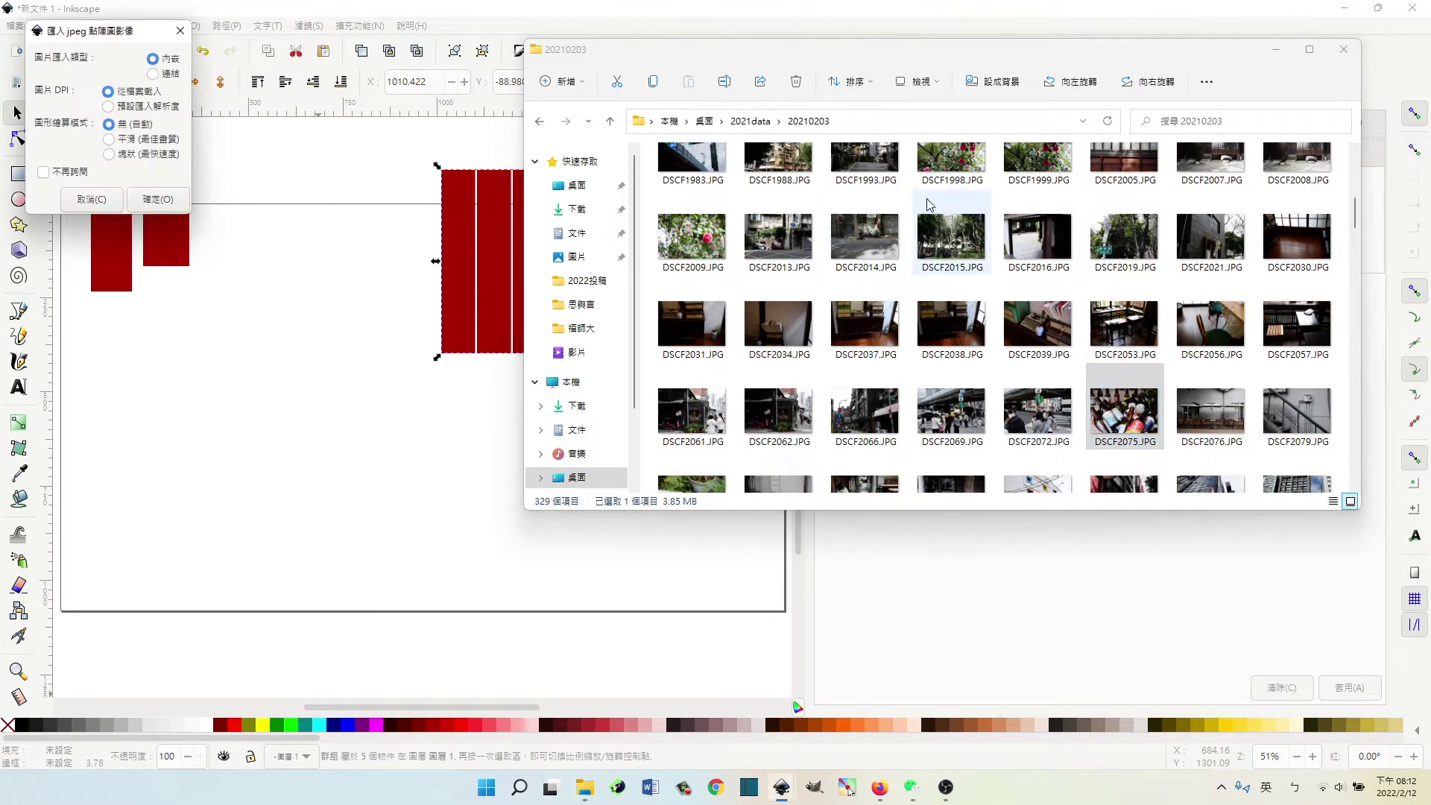
{"action": "left_click", "coordinate": [1275, 49]}
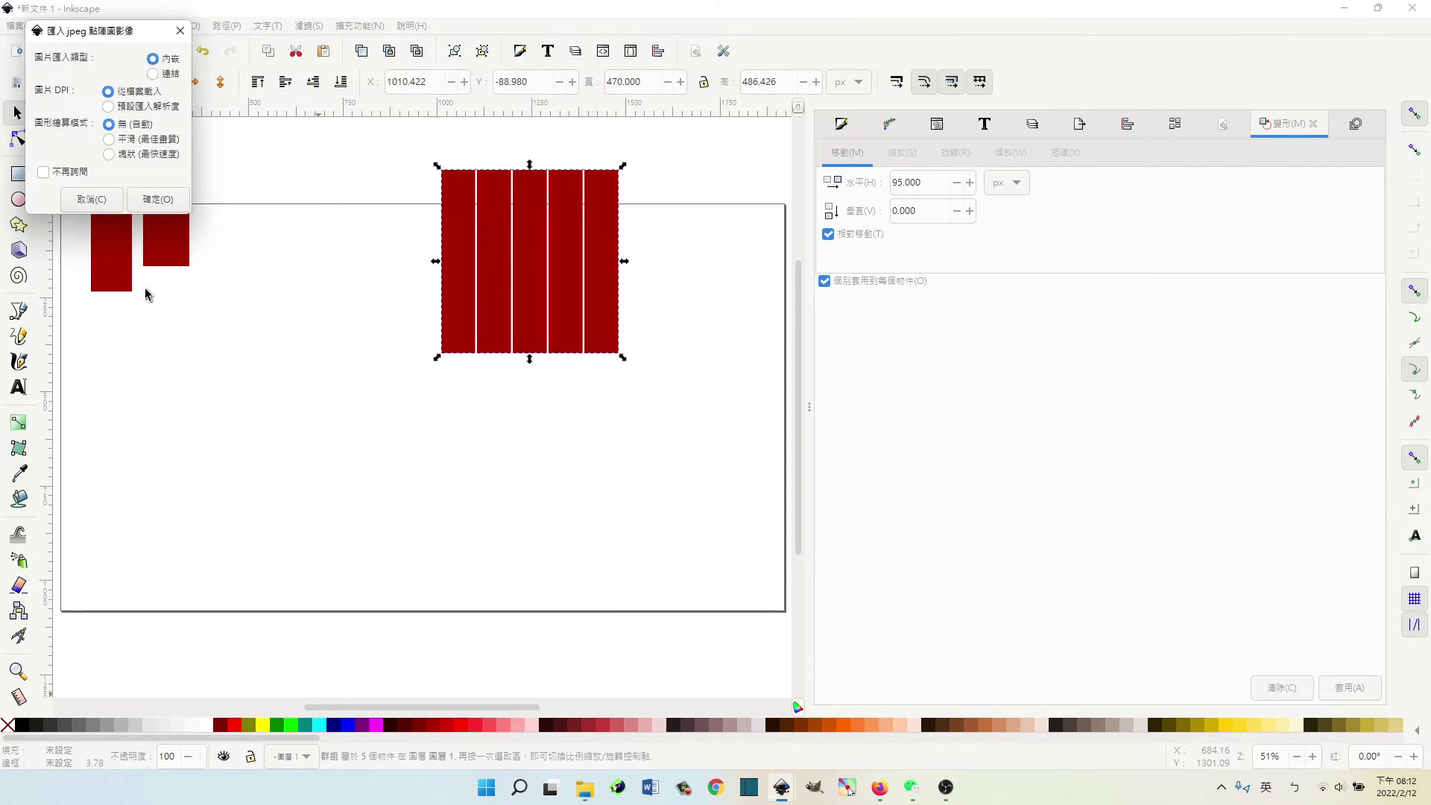
{"action": "left_click", "coordinate": [177, 201]}
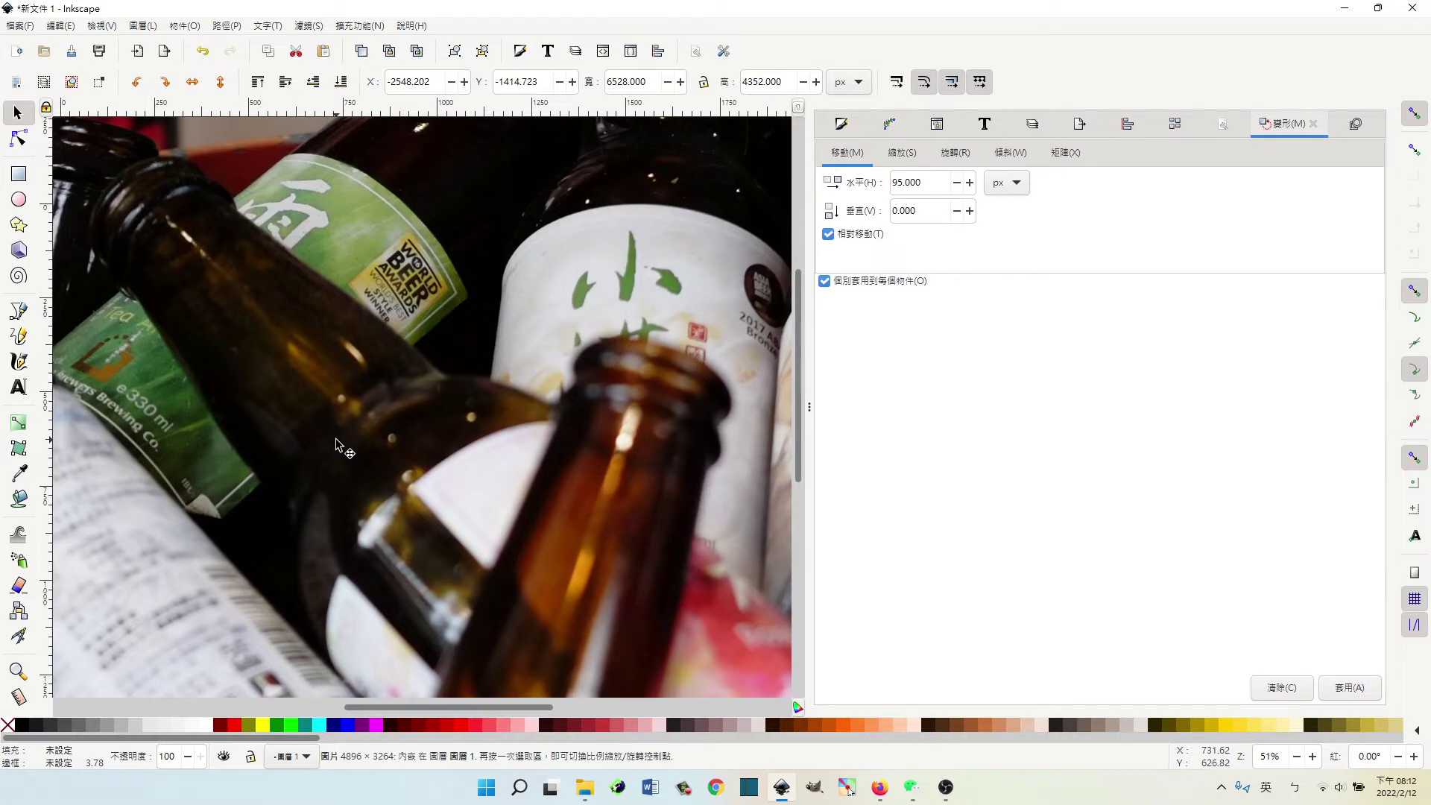
- Zoom out and resize the beer photo to about 1450 × 967 px beneath the red bars
{"action": "key", "text": "ctrl"}
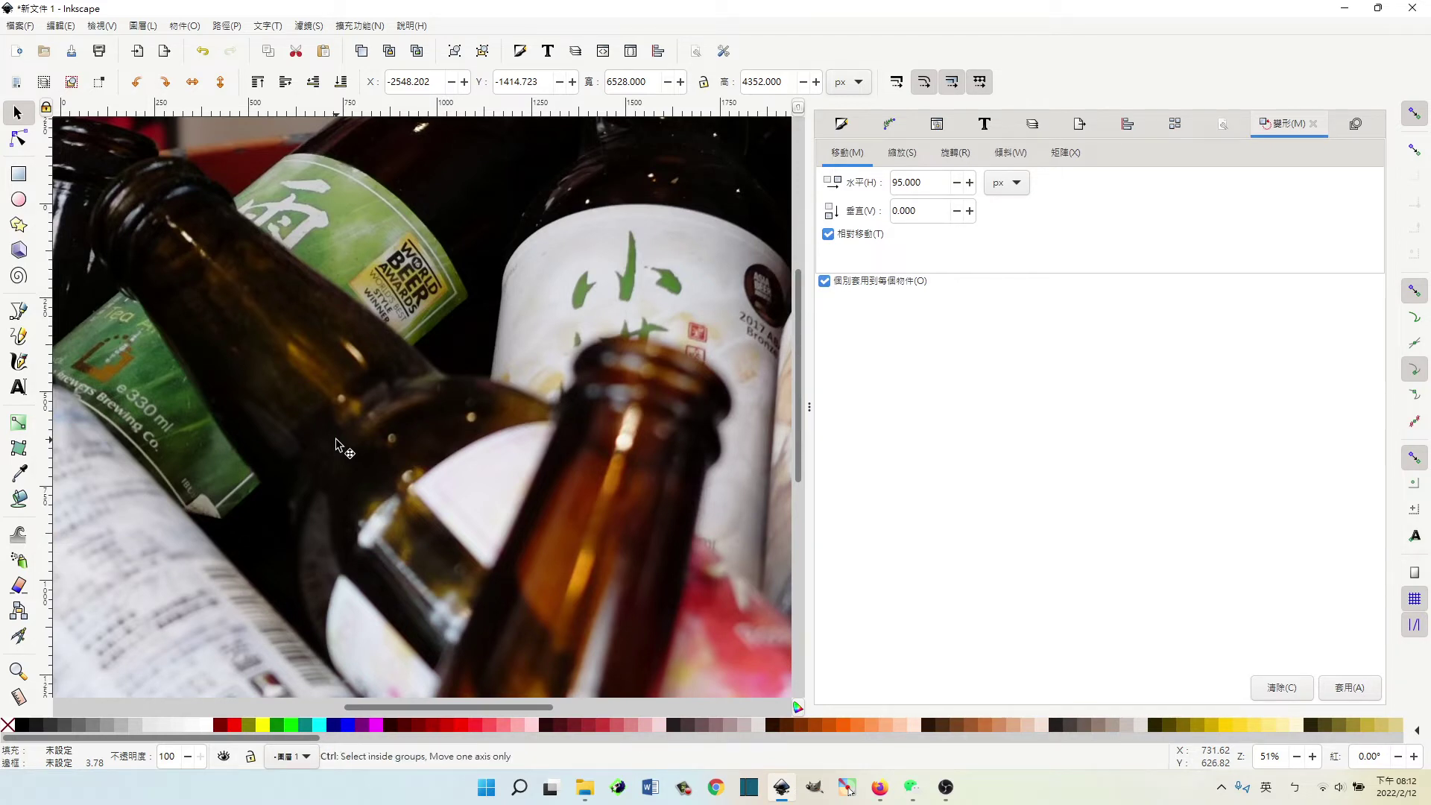
{"action": "scroll", "coordinate": [334, 442], "scroll_direction": "down", "scroll_amount": 2}
{"action": "scroll", "coordinate": [335, 441], "scroll_direction": "down", "scroll_amount": 3}
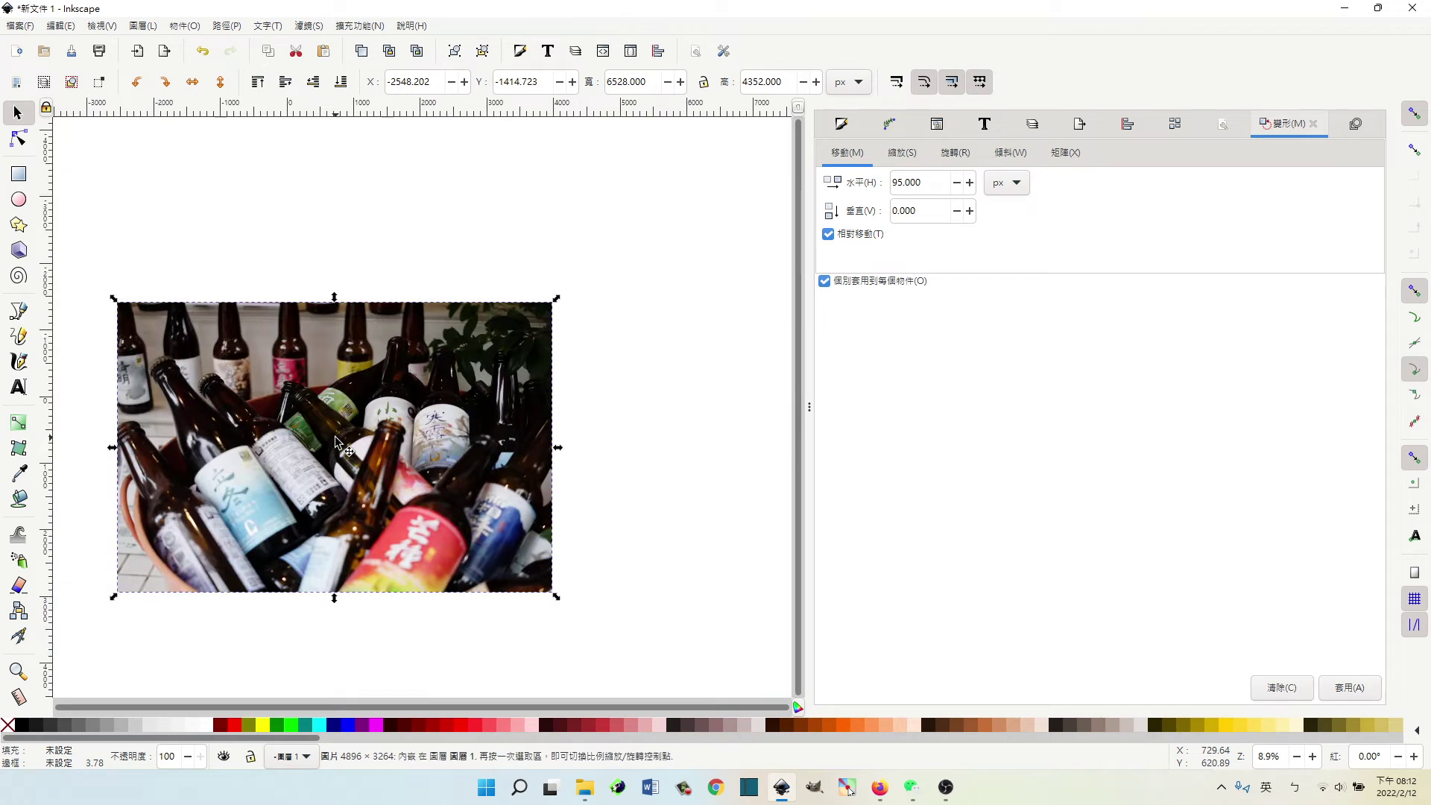
{"action": "scroll", "coordinate": [342, 383], "scroll_direction": "down", "scroll_amount": 1}
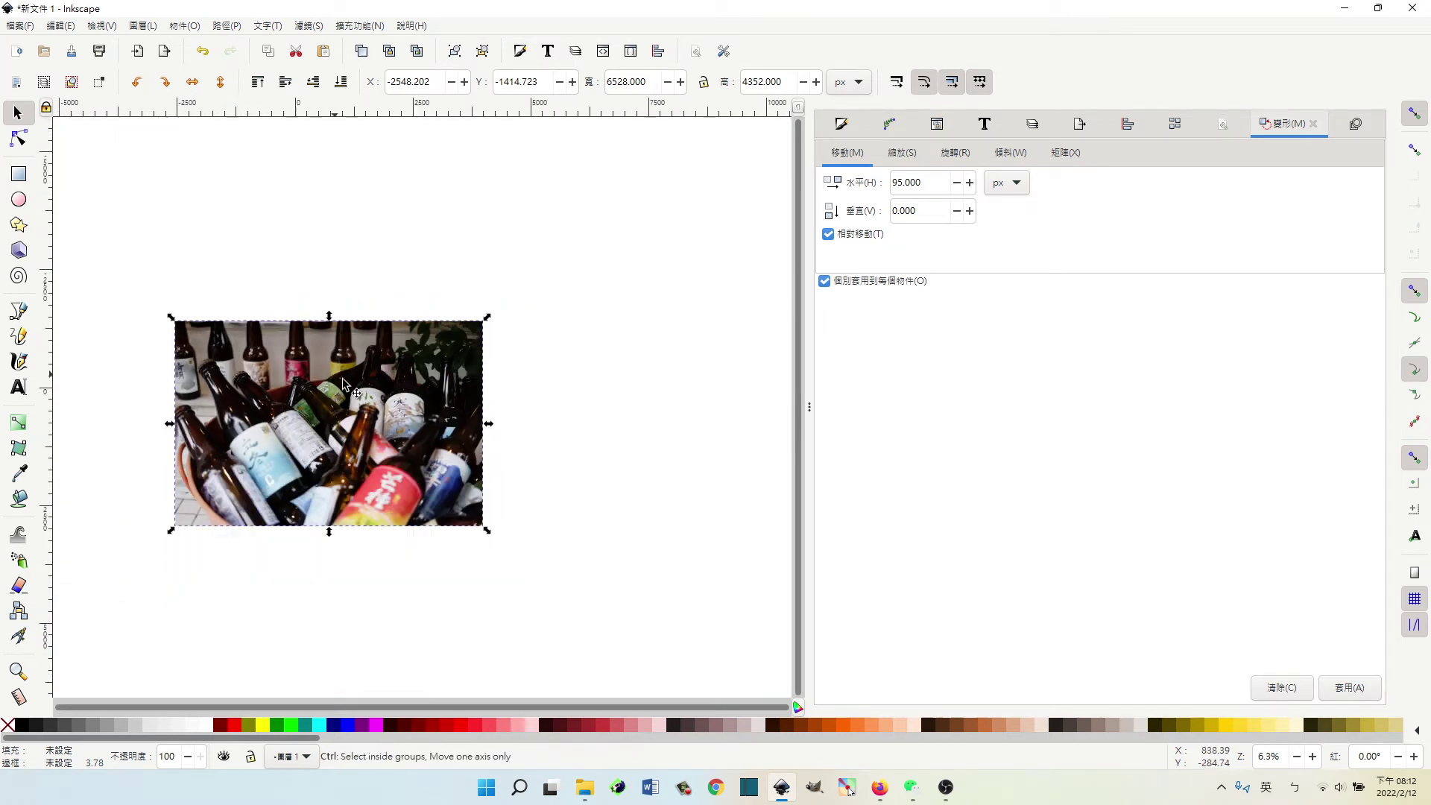
{"action": "mouse_move", "coordinate": [342, 383]}
{"action": "left_mouse_down"}
{"action": "mouse_move", "coordinate": [514, 345]}
{"action": "mouse_move", "coordinate": [738, 385]}
{"action": "left_mouse_up"}
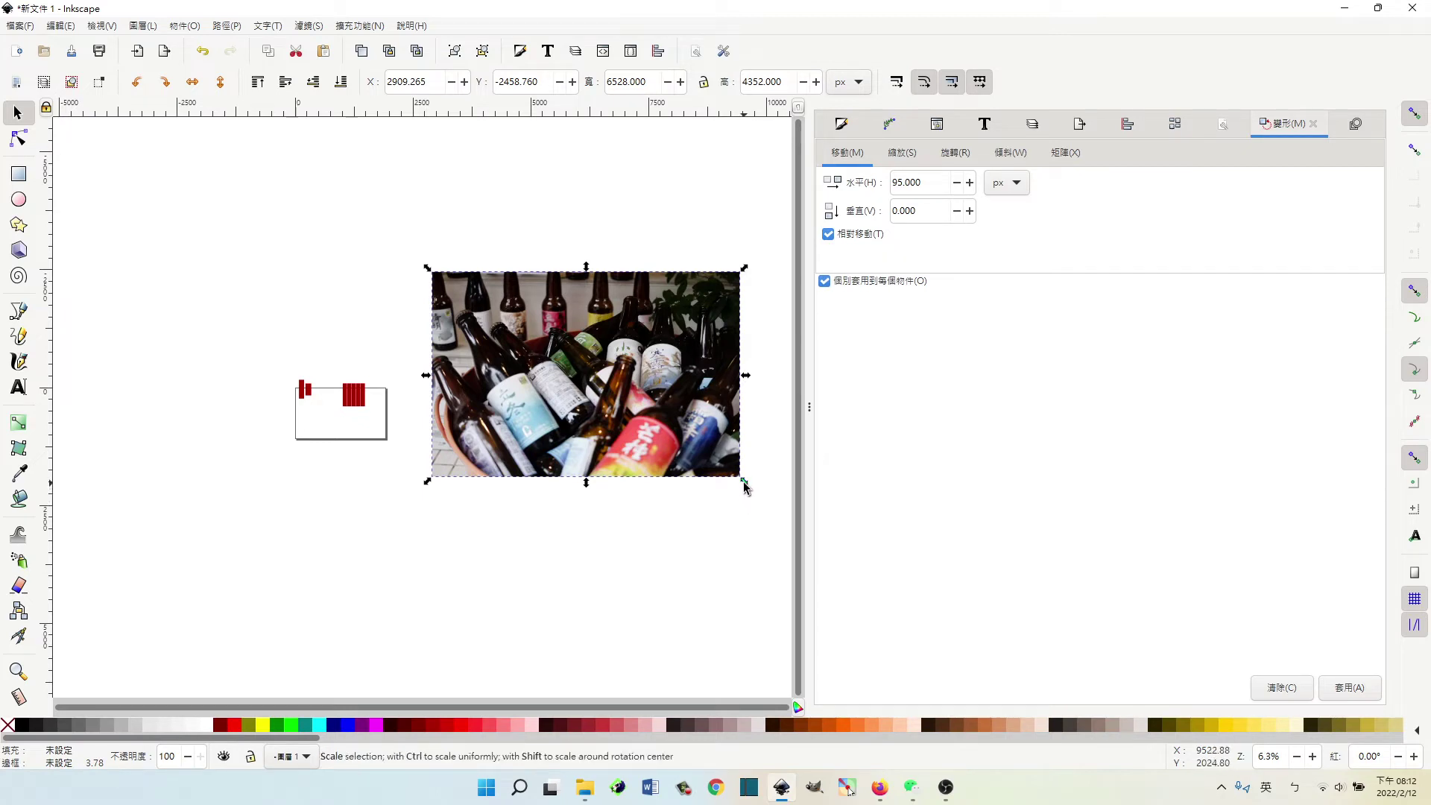
{"action": "left_click_drag", "start_coordinate": [738, 480], "coordinate": [655, 422]}
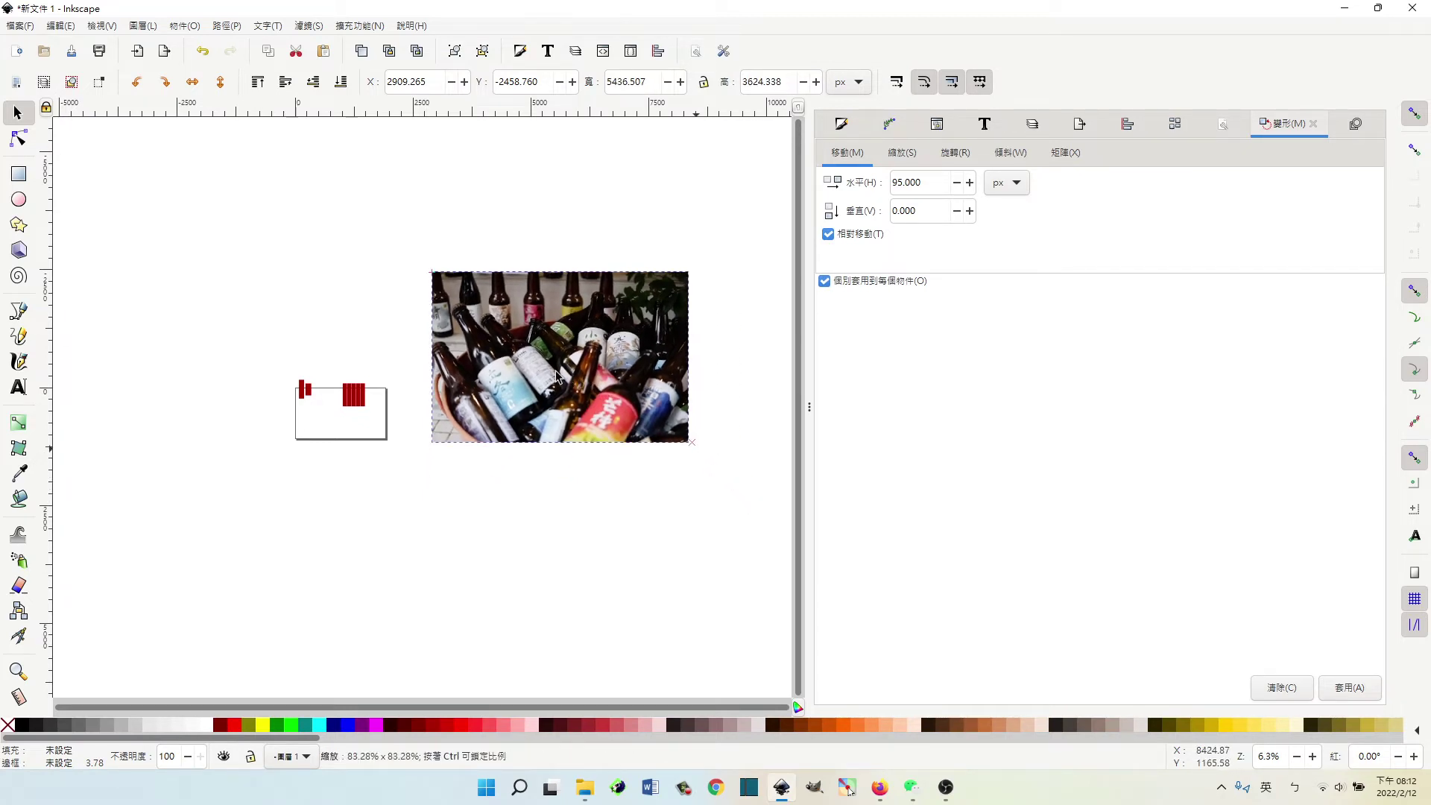
{"action": "mouse_move", "coordinate": [513, 355]}
{"action": "left_mouse_down"}
{"action": "mouse_move", "coordinate": [462, 333]}
{"action": "mouse_move", "coordinate": [493, 355]}
{"action": "left_mouse_up"}
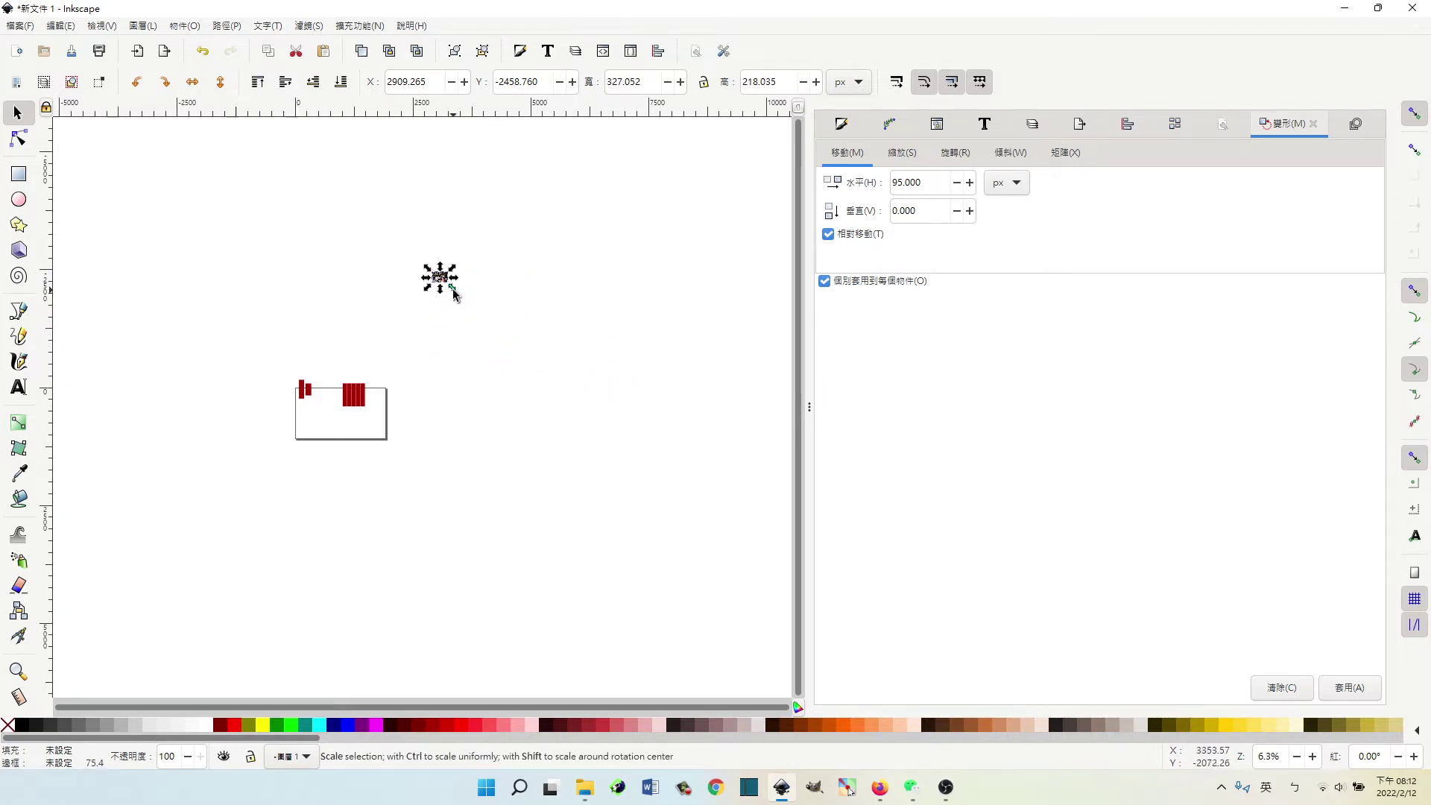
{"action": "mouse_move", "coordinate": [453, 289]}
{"action": "left_mouse_down"}
{"action": "mouse_move", "coordinate": [506, 354]}
{"action": "mouse_move", "coordinate": [460, 332]}
{"action": "mouse_move", "coordinate": [363, 472]}
{"action": "mouse_move", "coordinate": [324, 457]}
{"action": "mouse_move", "coordinate": [326, 477]}
{"action": "left_mouse_up"}
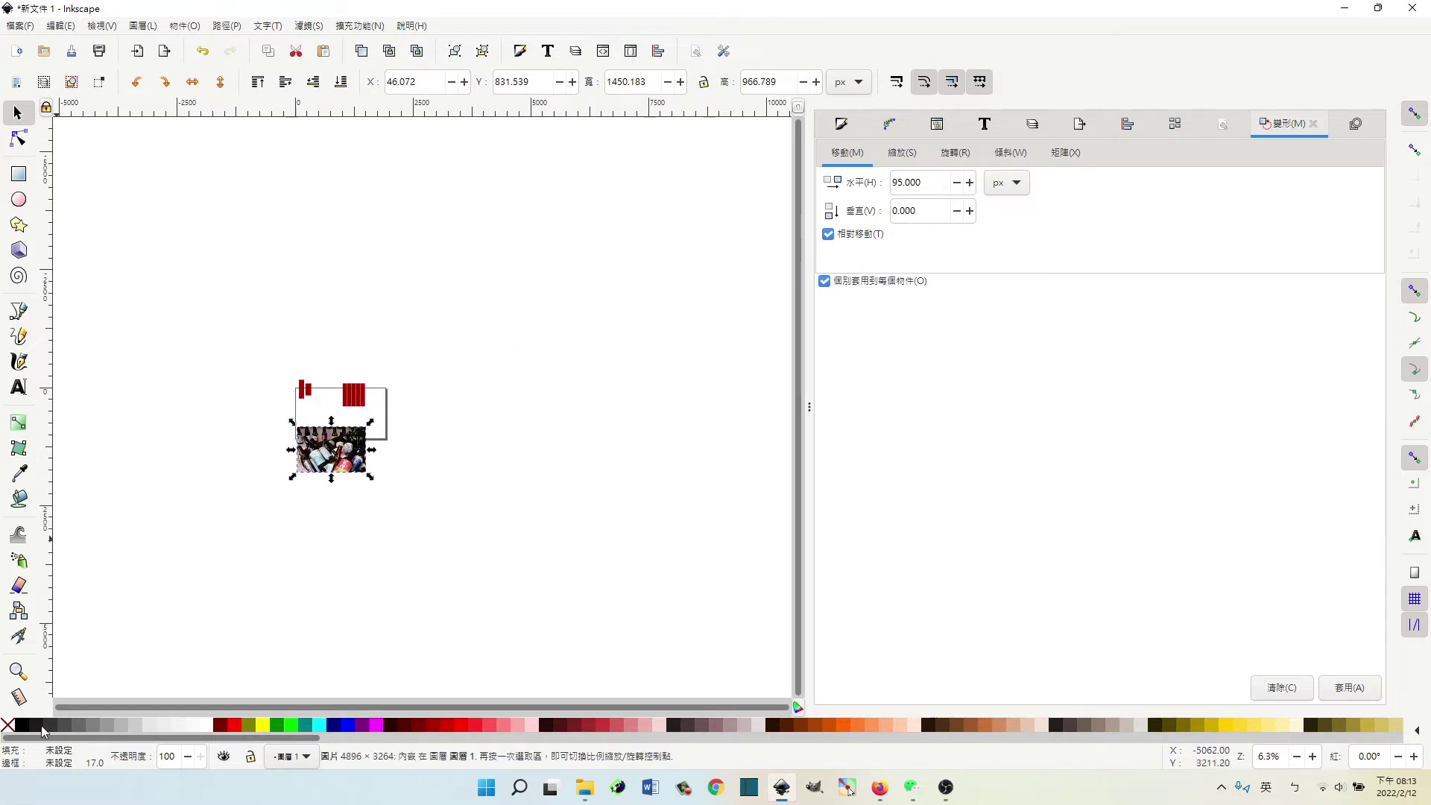
{"action": "left_click", "coordinate": [18, 672]}
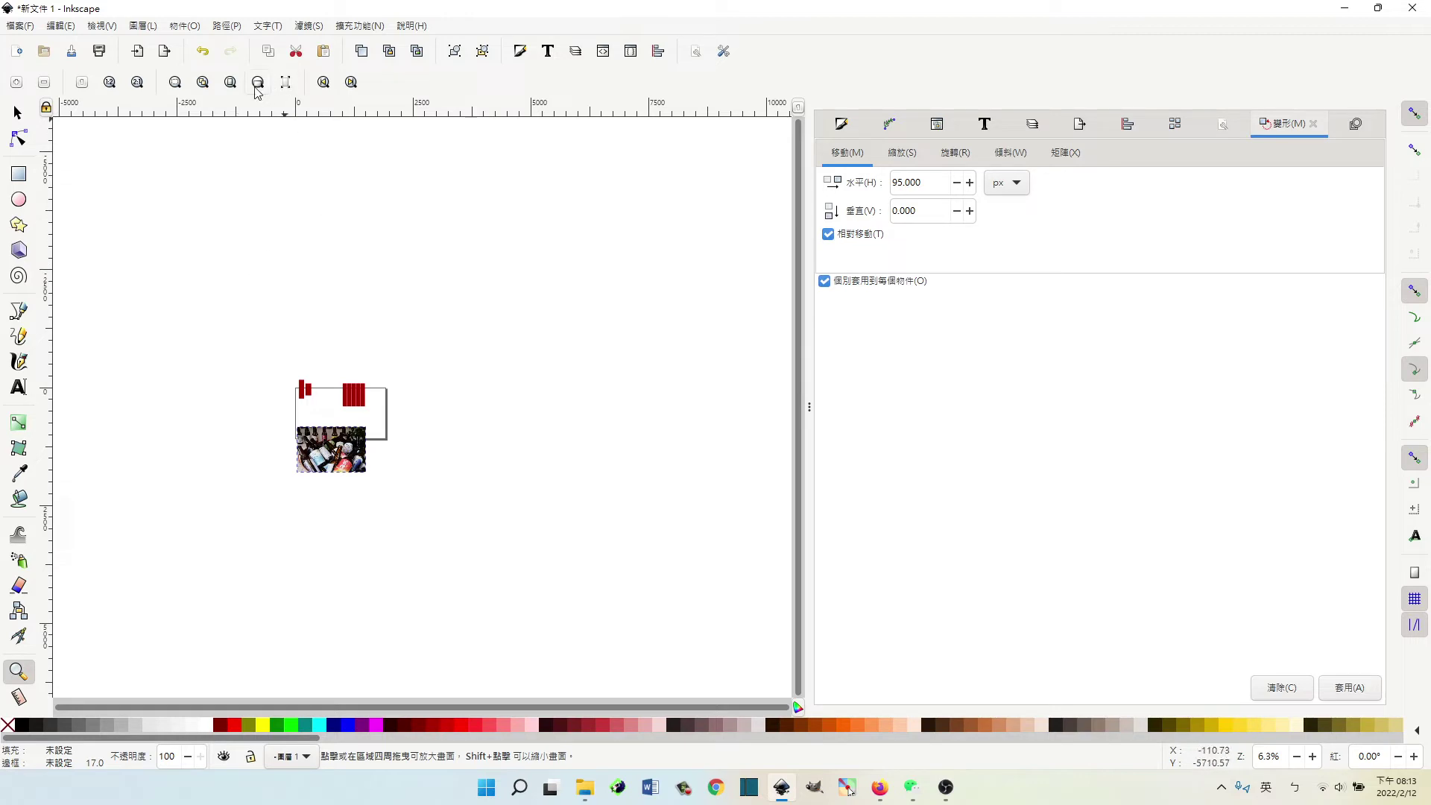
- Shrink the beer photo to about 1071 × 714 px and move it onto the page below the bars
{"action": "left_click", "coordinate": [229, 83]}
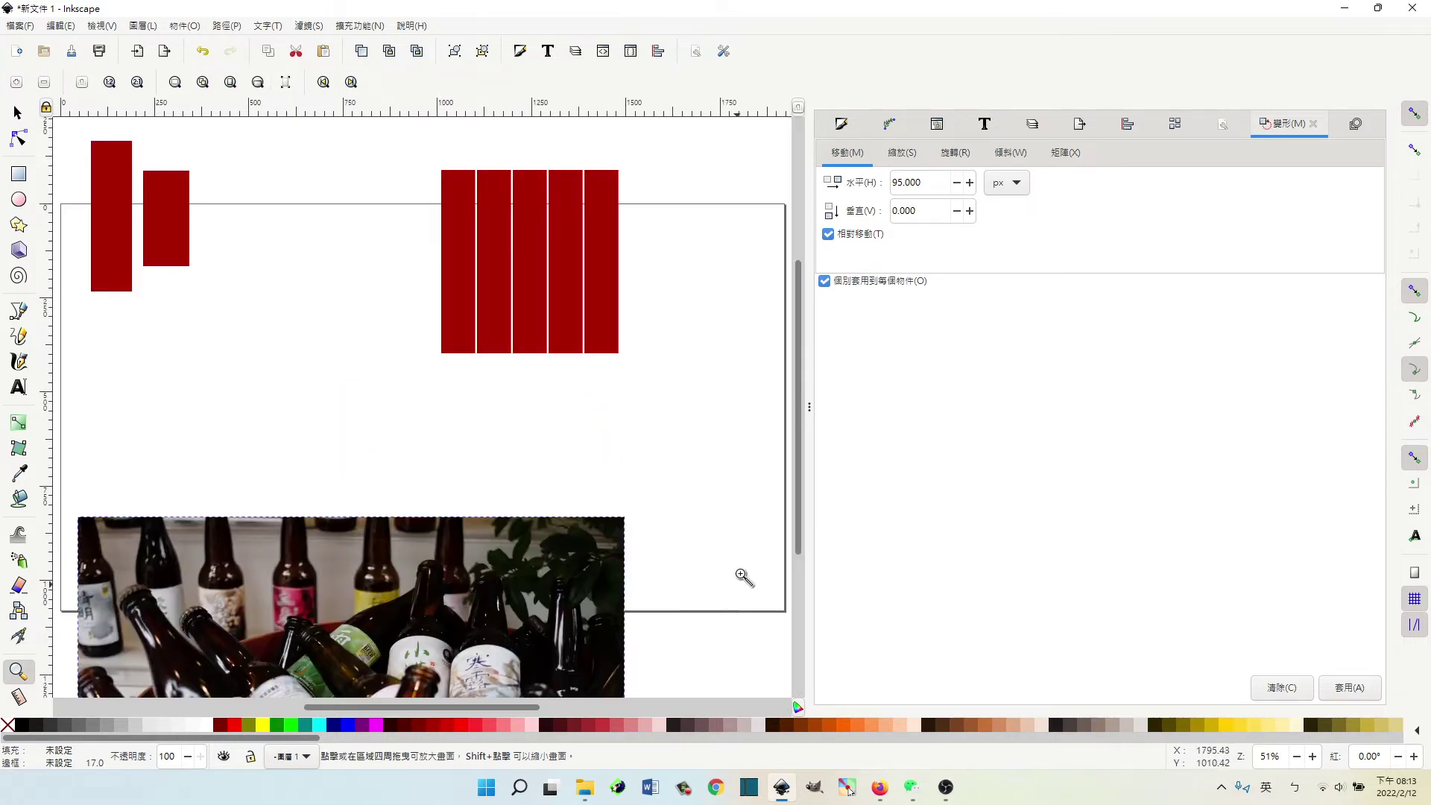
{"action": "left_click_drag", "start_coordinate": [799, 525], "coordinate": [796, 633]}
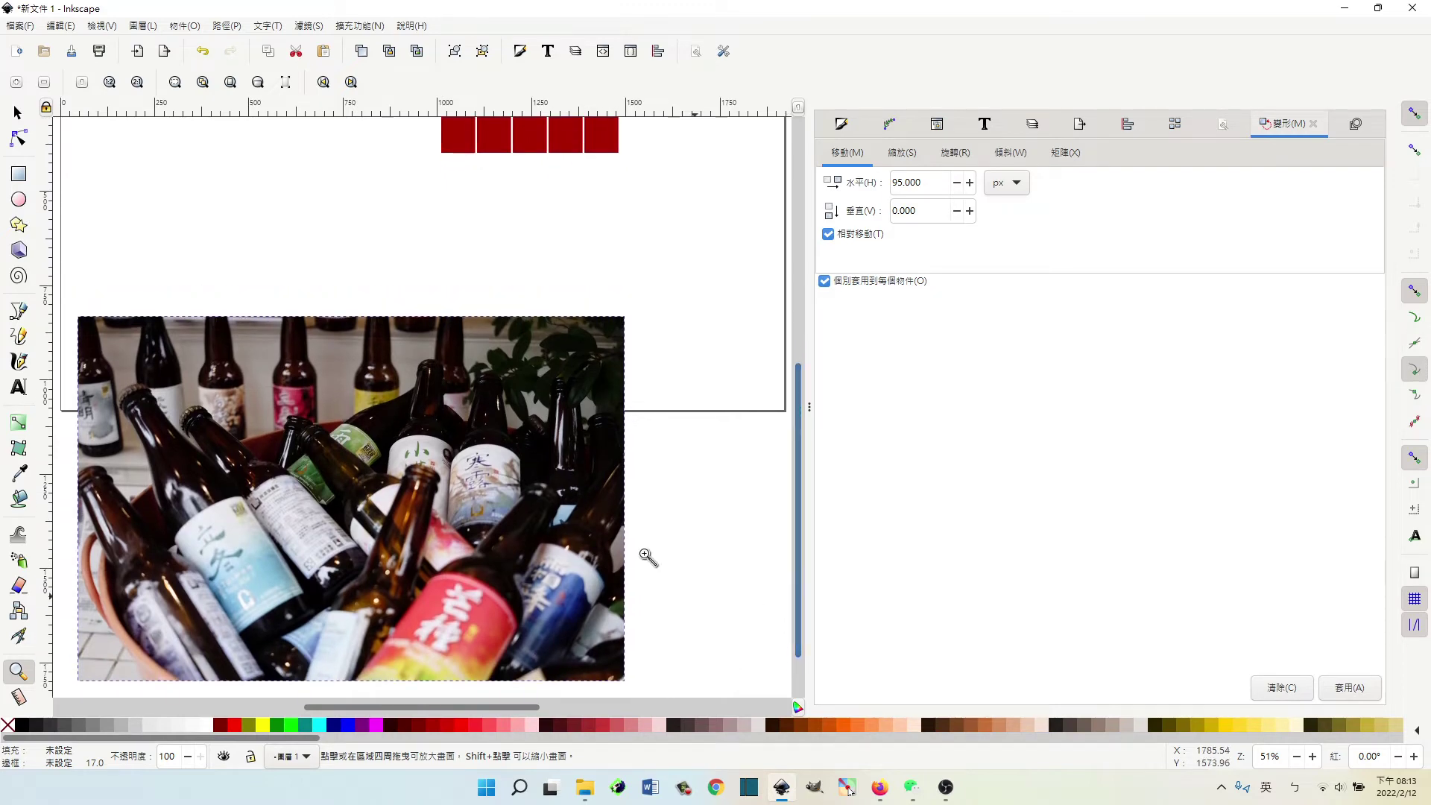
{"action": "left_click", "coordinate": [460, 446]}
{"action": "left_click", "coordinate": [18, 113]}
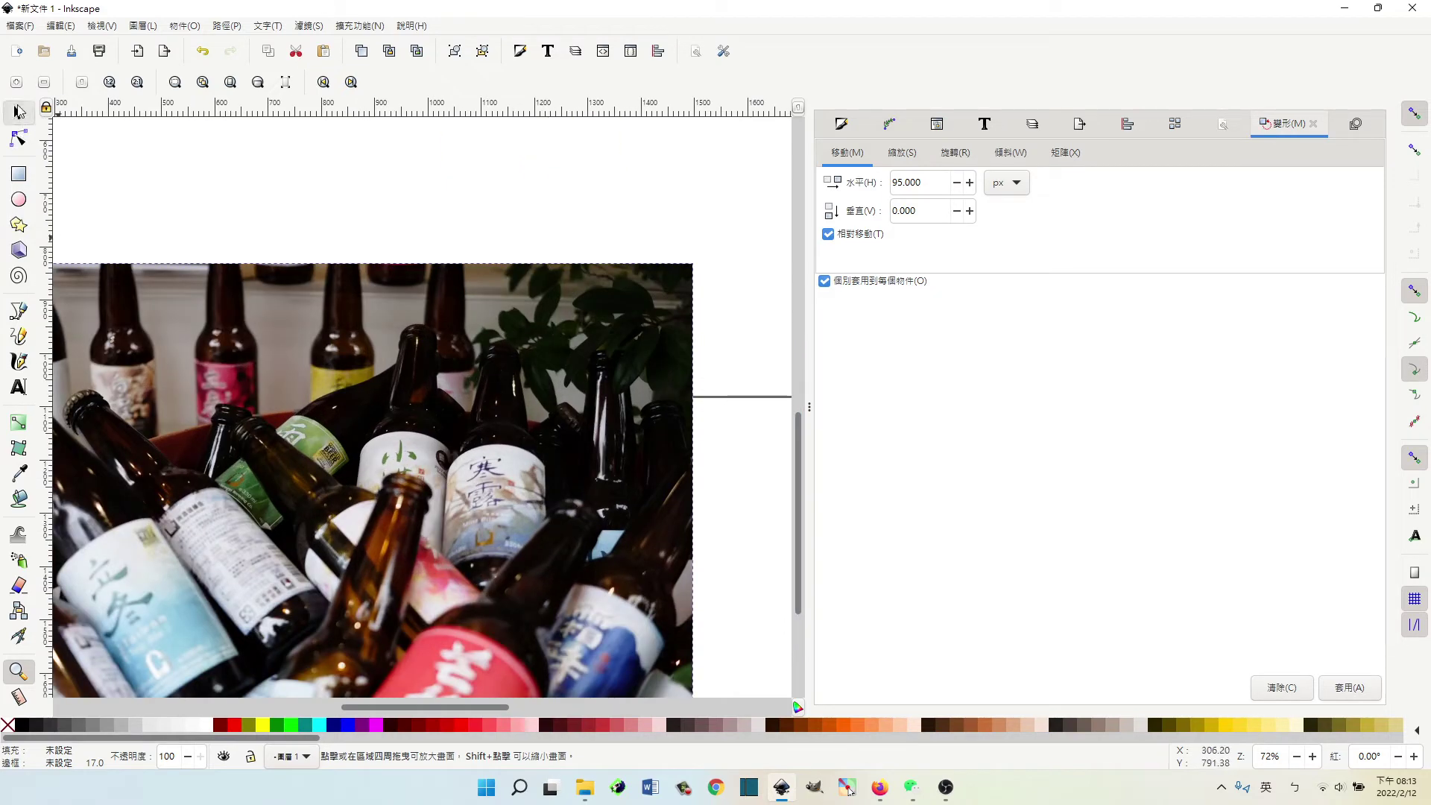
{"action": "left_click_drag", "start_coordinate": [480, 514], "coordinate": [486, 365]}
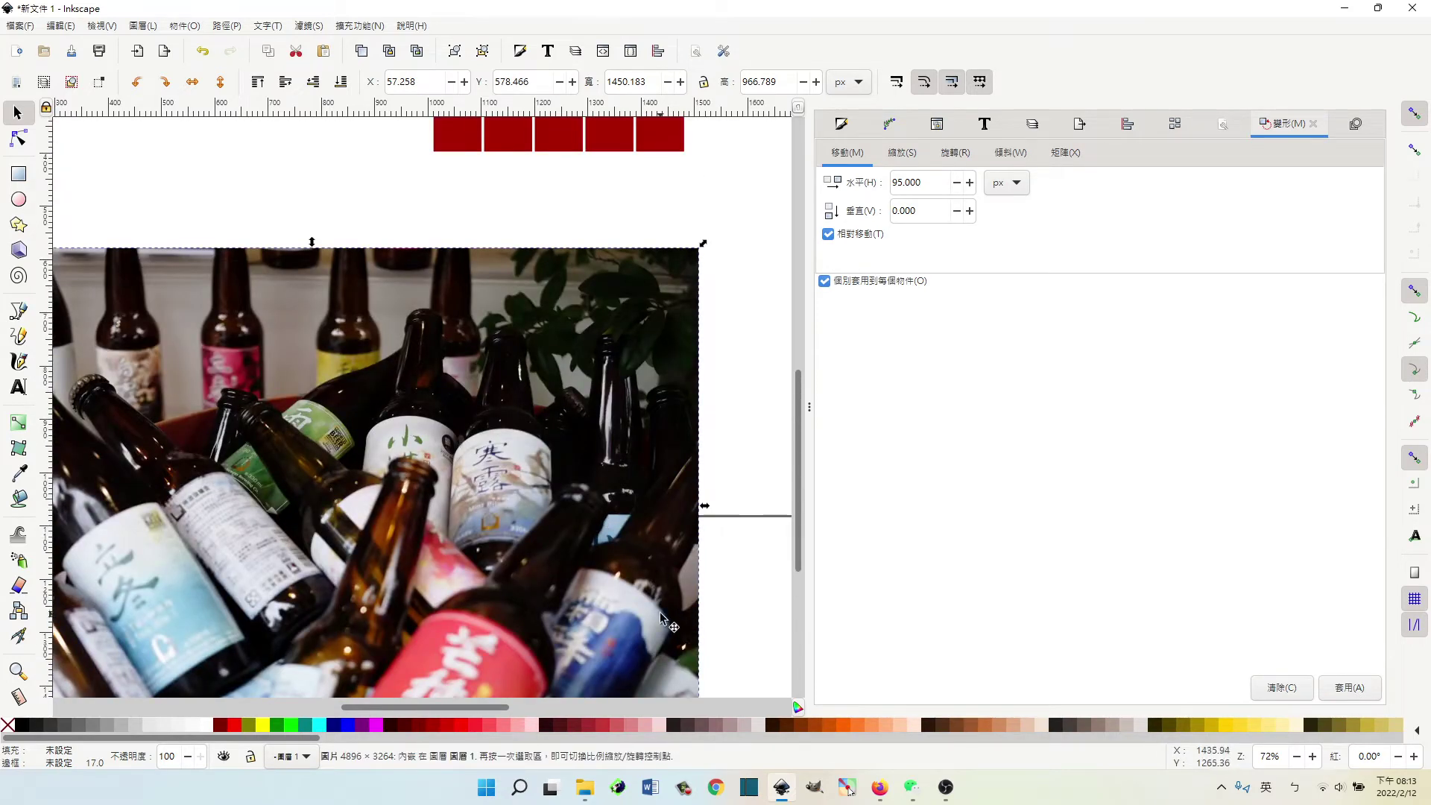
{"action": "scroll", "coordinate": [682, 581], "scroll_direction": "down", "scroll_amount": 3}
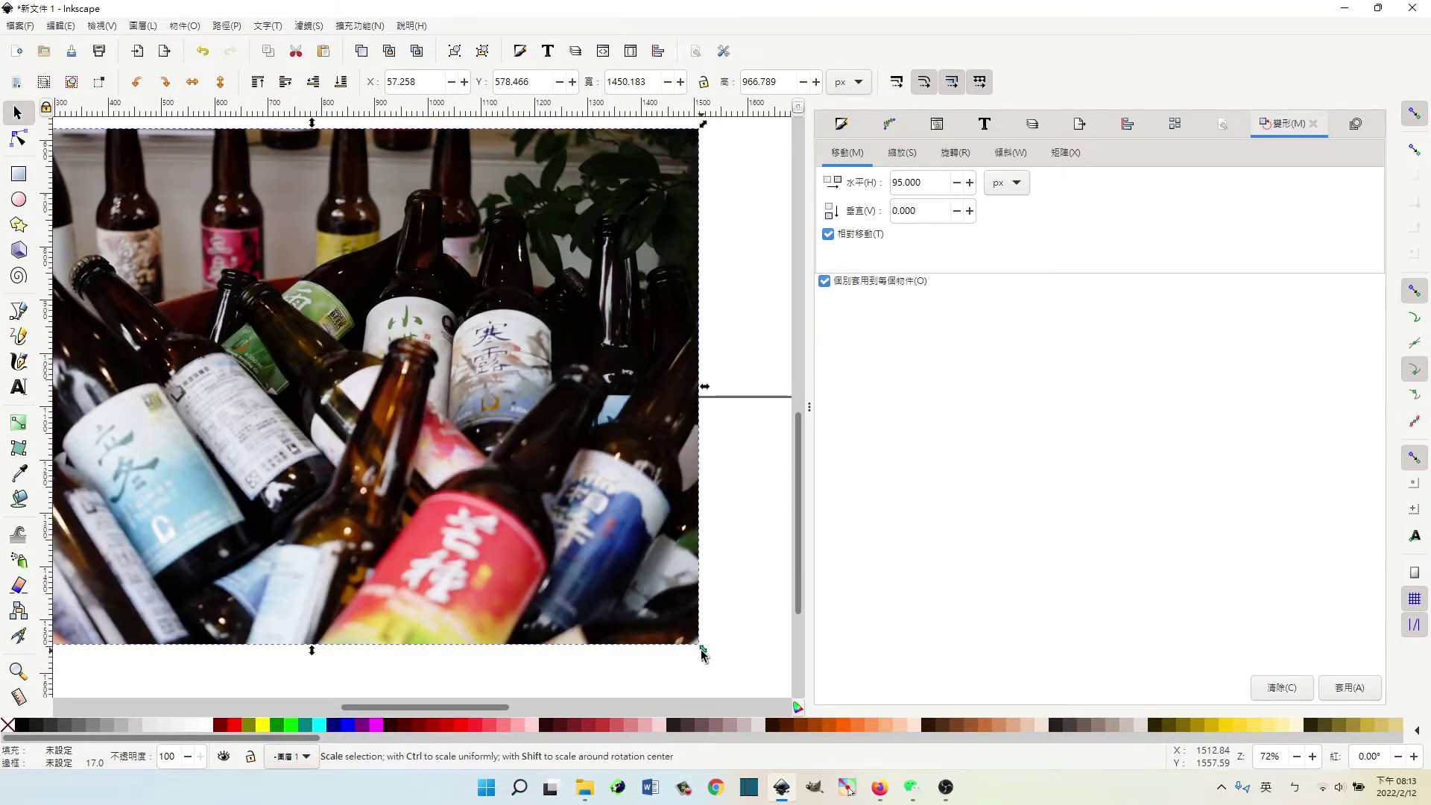
{"action": "mouse_move", "coordinate": [703, 652]}
{"action": "left_mouse_down"}
{"action": "mouse_move", "coordinate": [560, 525]}
{"action": "mouse_move", "coordinate": [701, 575]}
{"action": "left_mouse_up"}
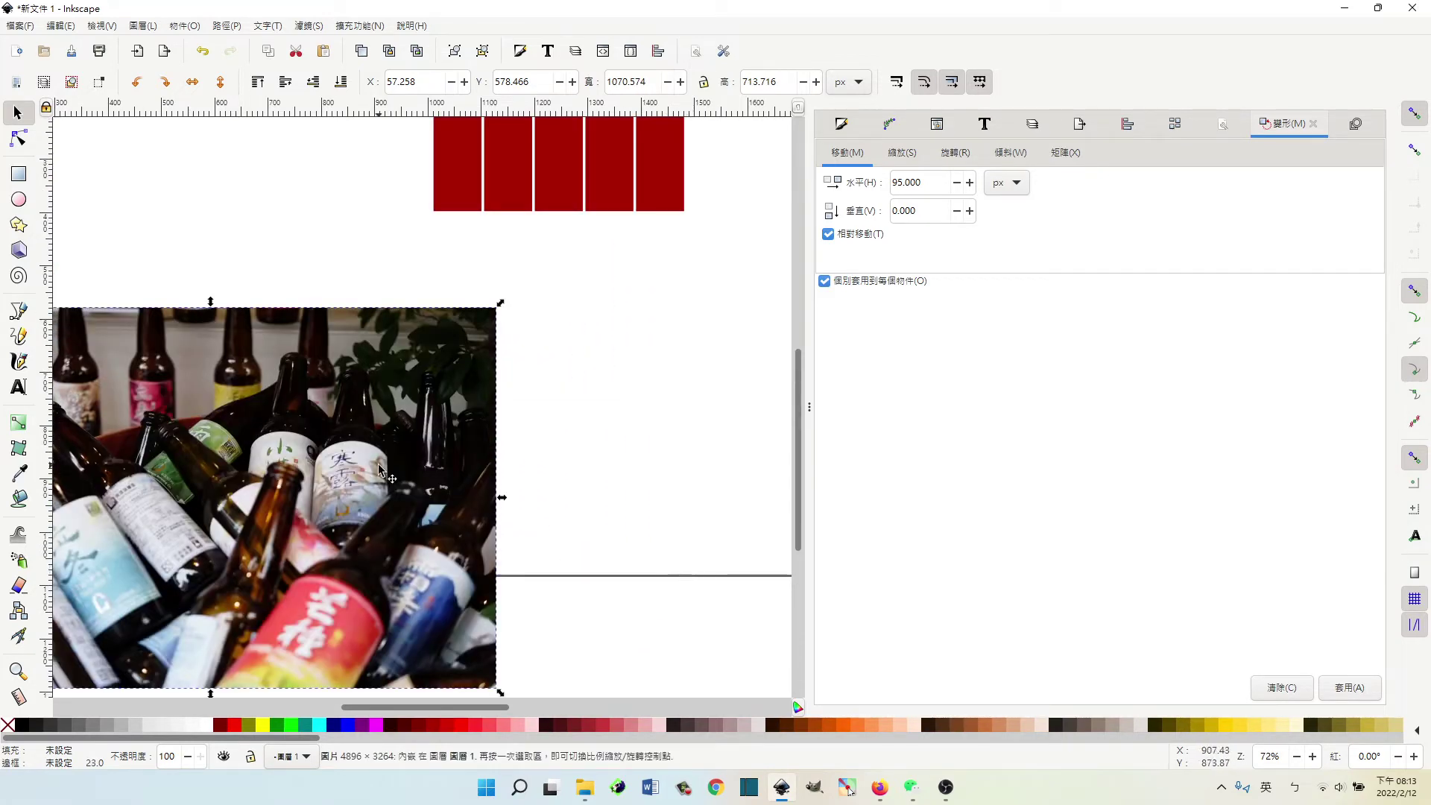
{"action": "mouse_move", "coordinate": [392, 485]}
{"action": "left_mouse_down"}
{"action": "mouse_move", "coordinate": [580, 413]}
{"action": "mouse_move", "coordinate": [580, 436]}
{"action": "left_mouse_up"}
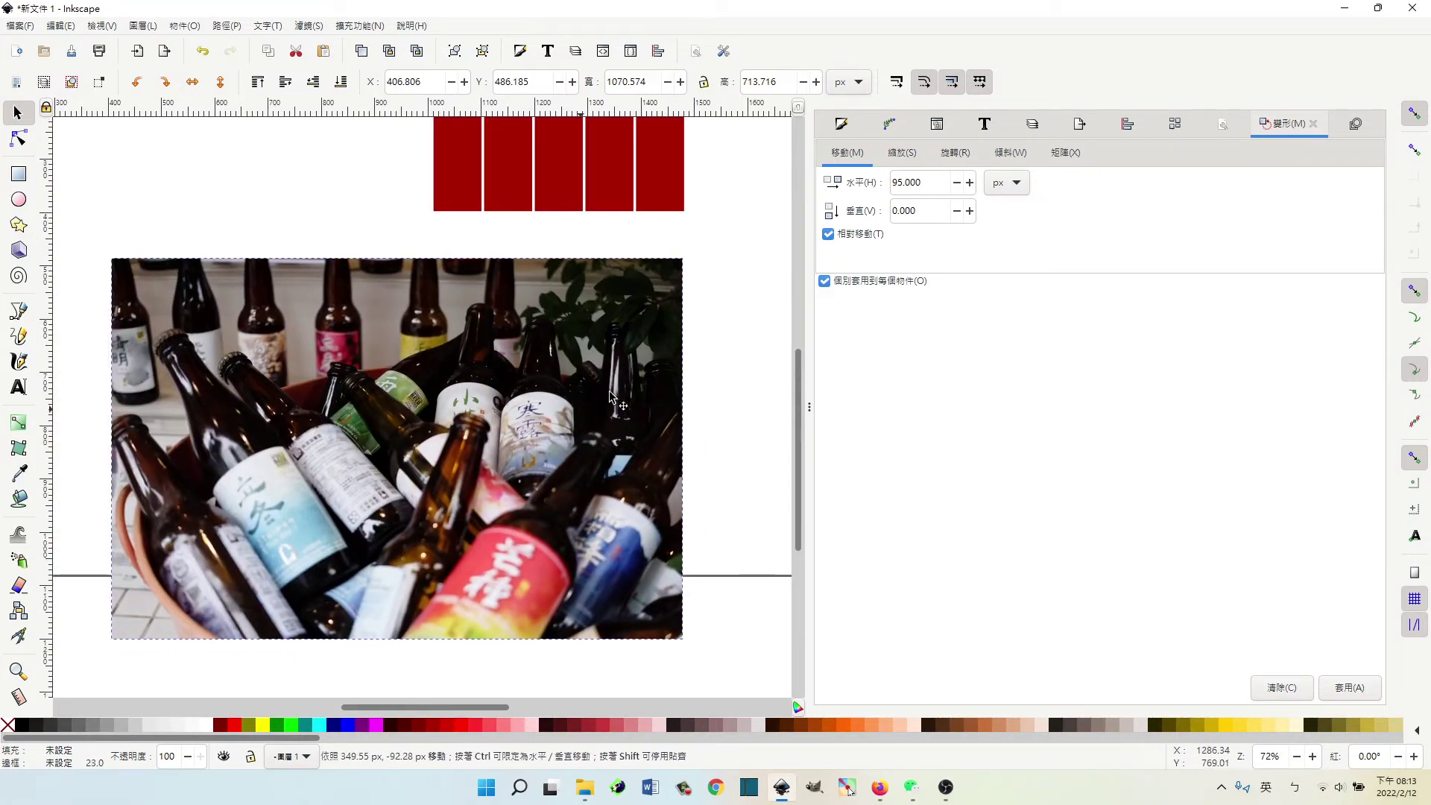
{"action": "left_click", "coordinate": [615, 190]}
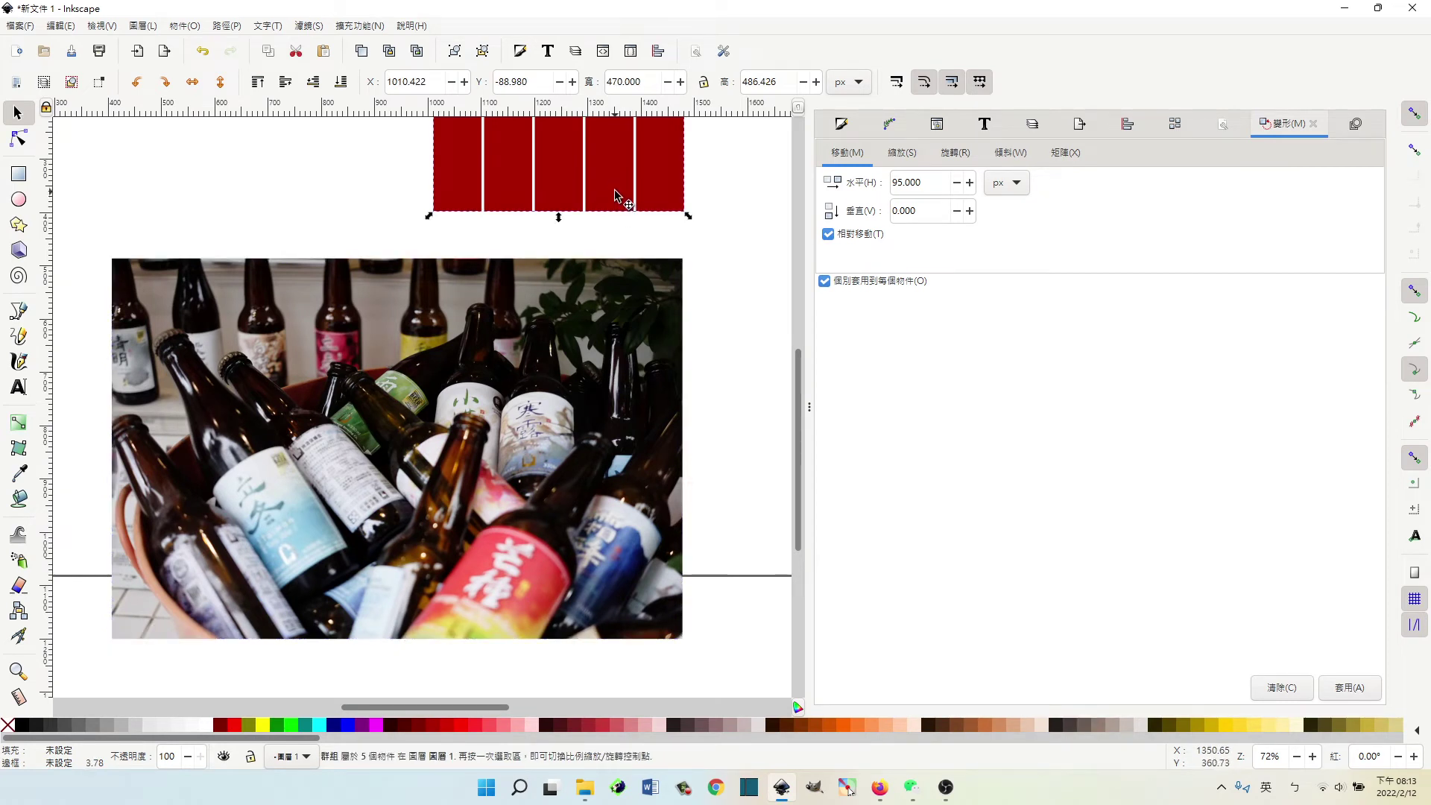
- Raise the red-bar group over the photo and clip the photo with it via Object > Clip > Set
{"action": "left_click_drag", "start_coordinate": [615, 194], "coordinate": [456, 596]}
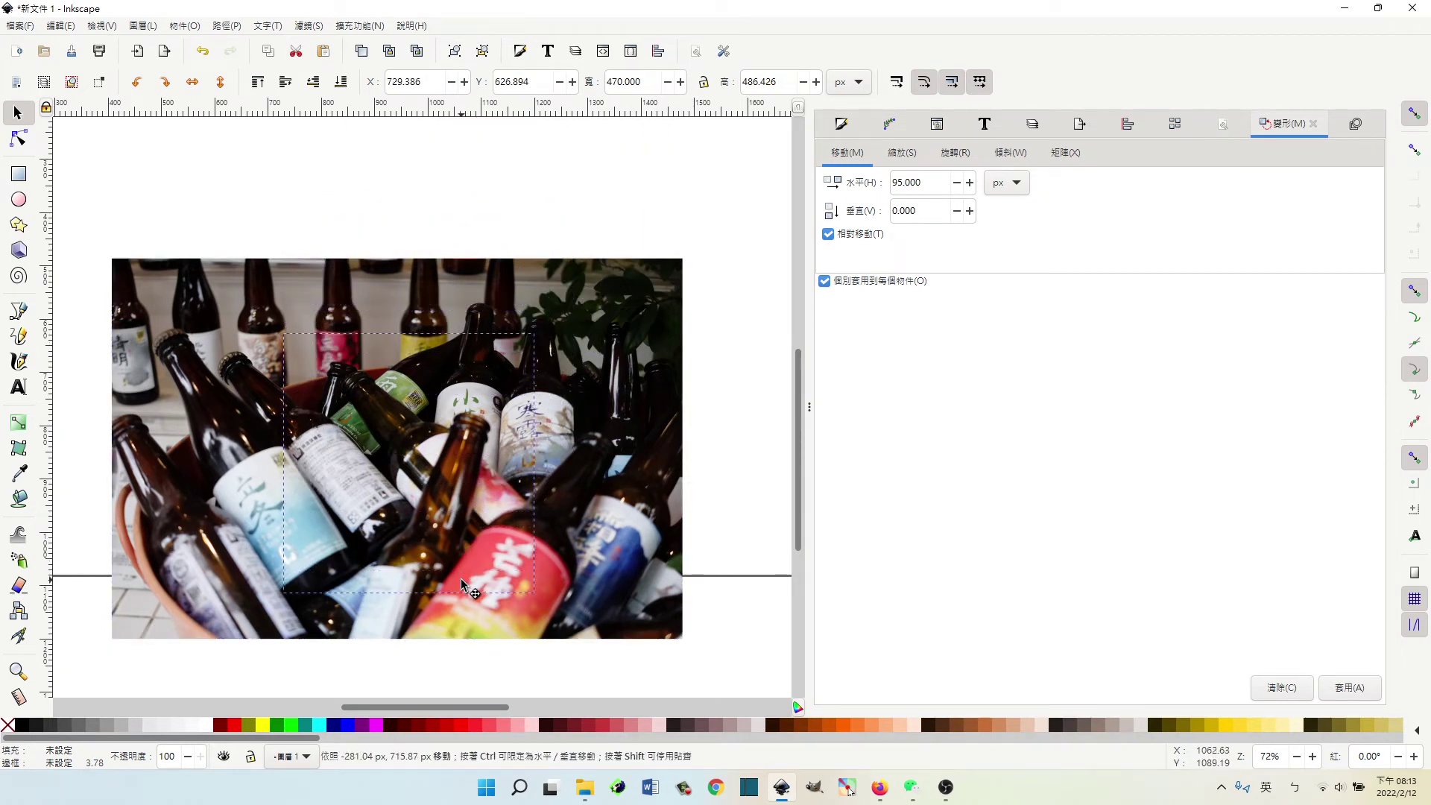
{"action": "left_click", "coordinate": [258, 82]}
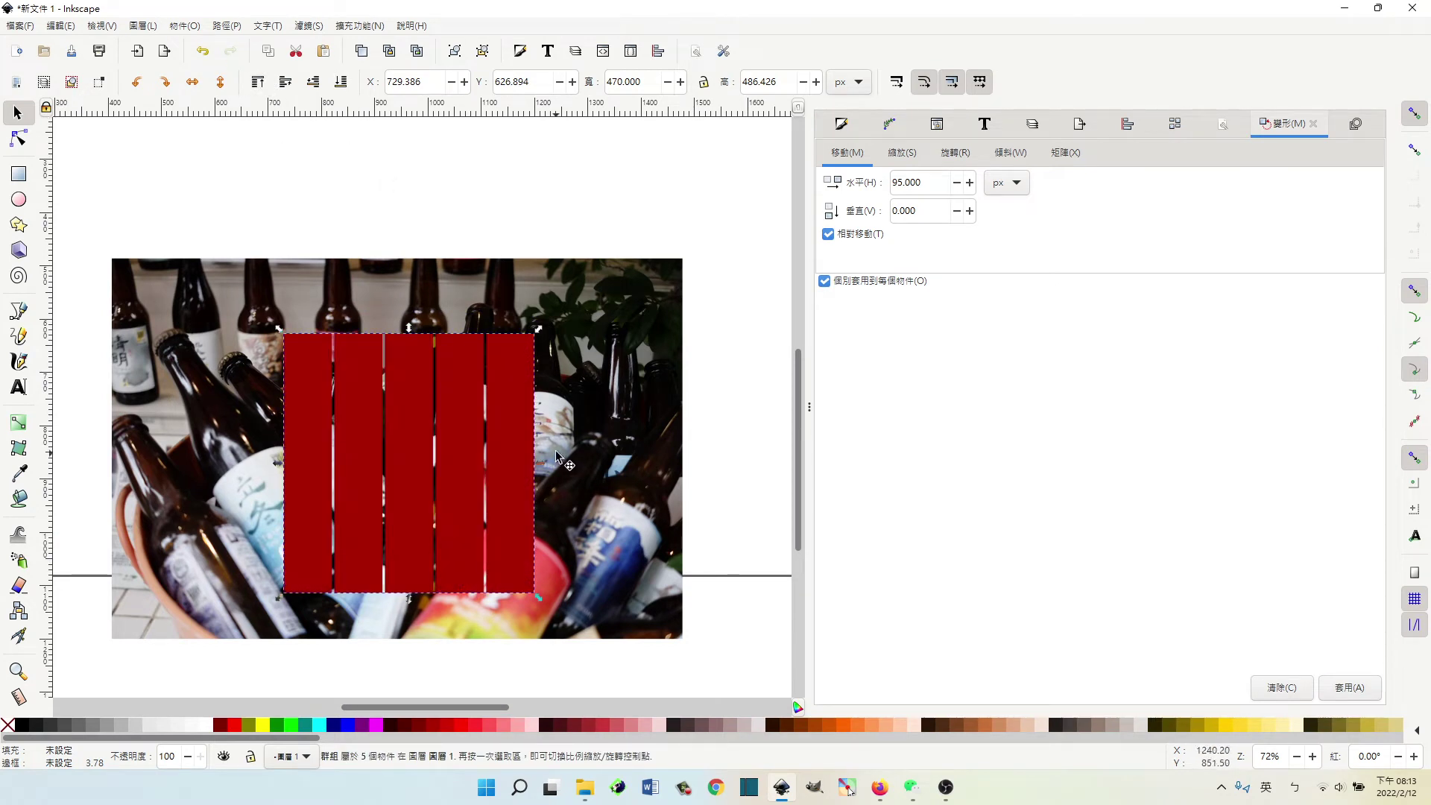
{"action": "left_click", "coordinate": [519, 414]}
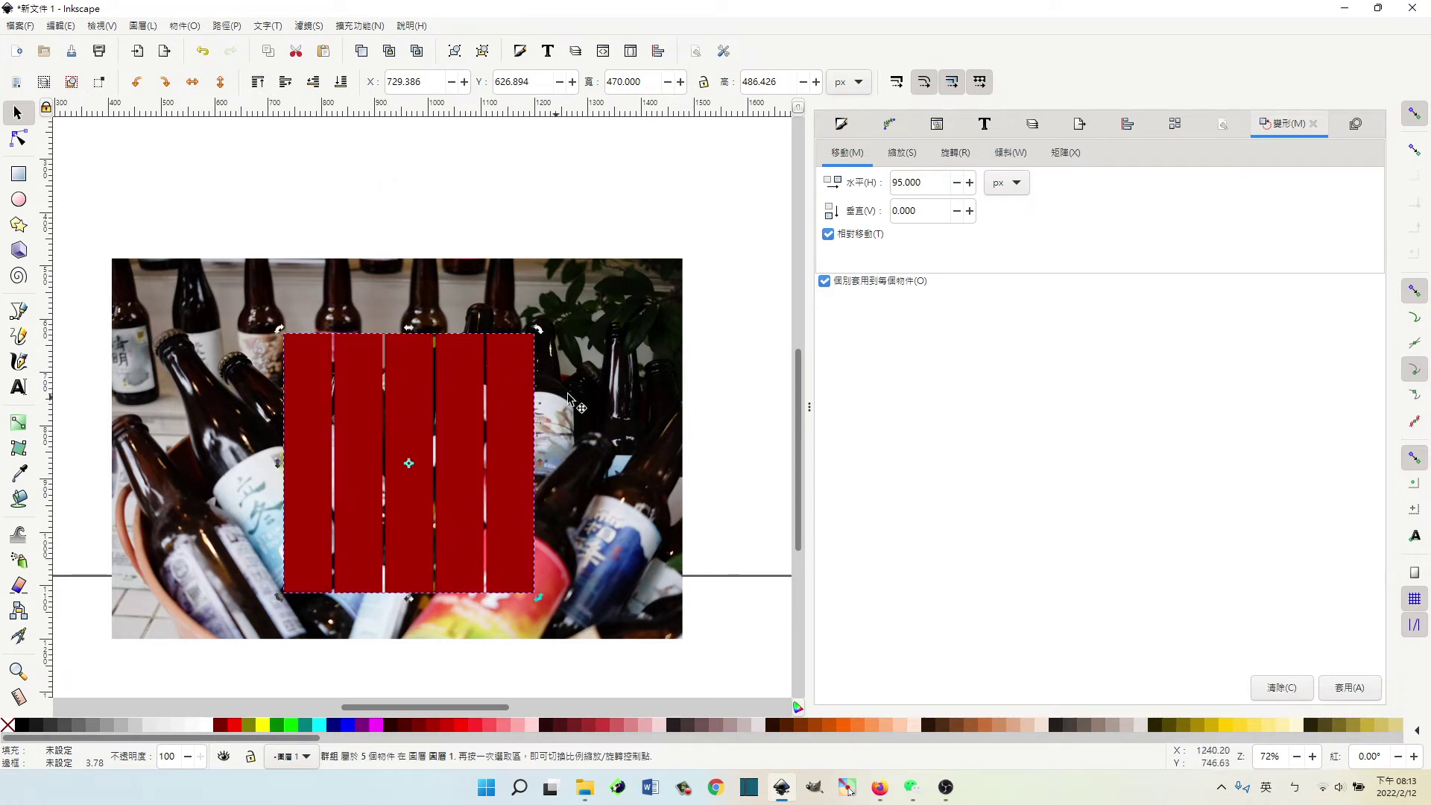
{"action": "left_click", "coordinate": [638, 375], "text": "shift"}
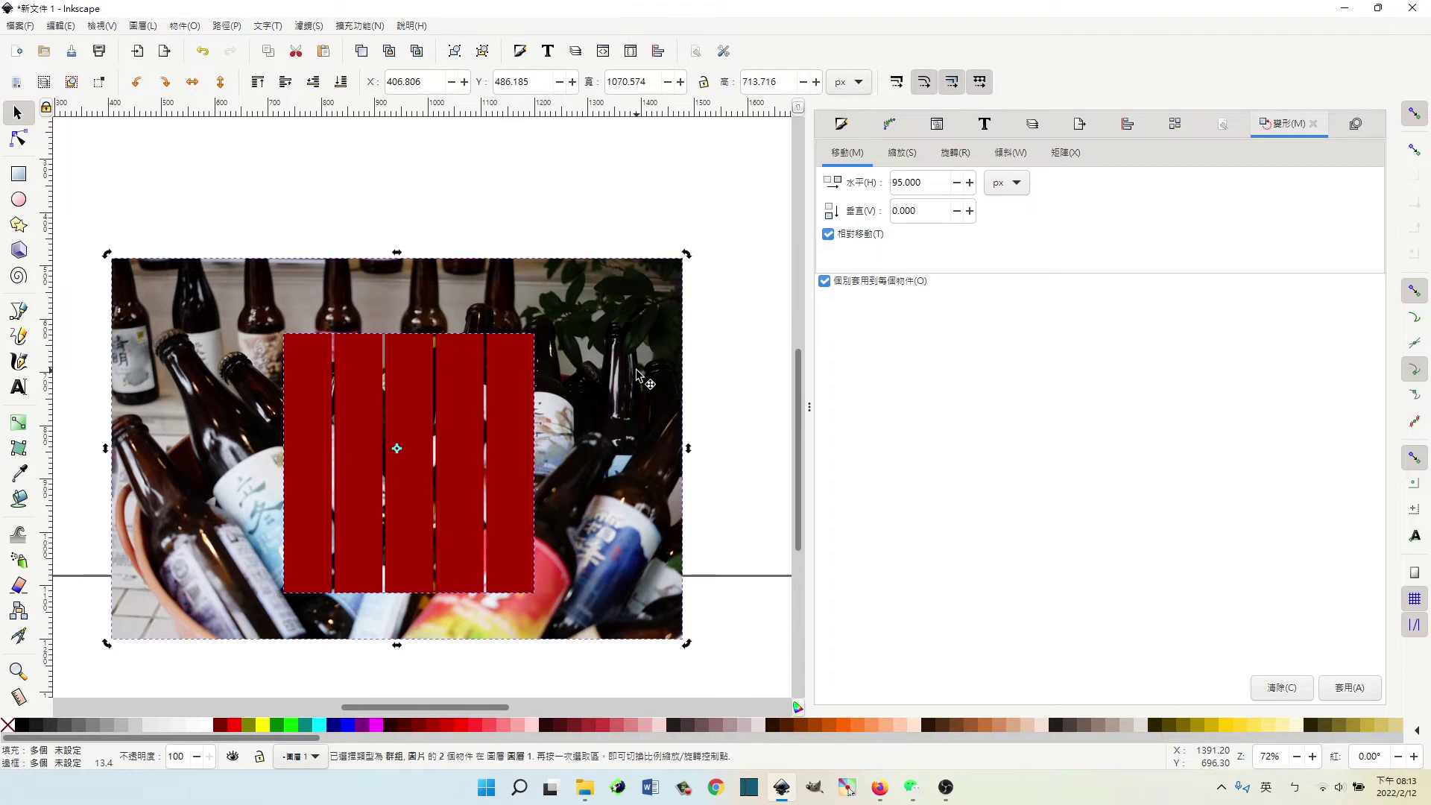
{"action": "left_click", "coordinate": [184, 26]}
{"action": "mouse_move", "coordinate": [260, 207]}
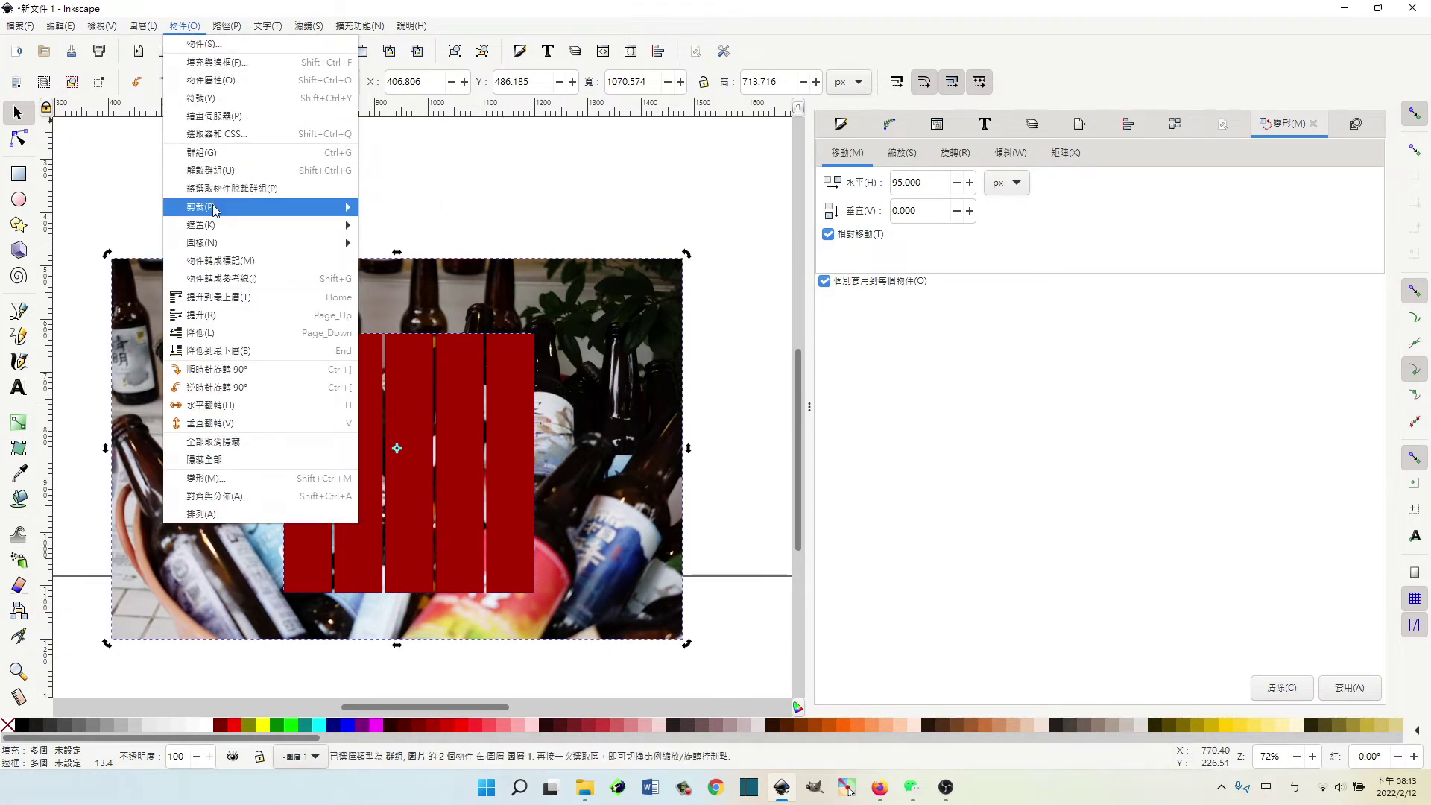
{"action": "left_click", "coordinate": [402, 208]}
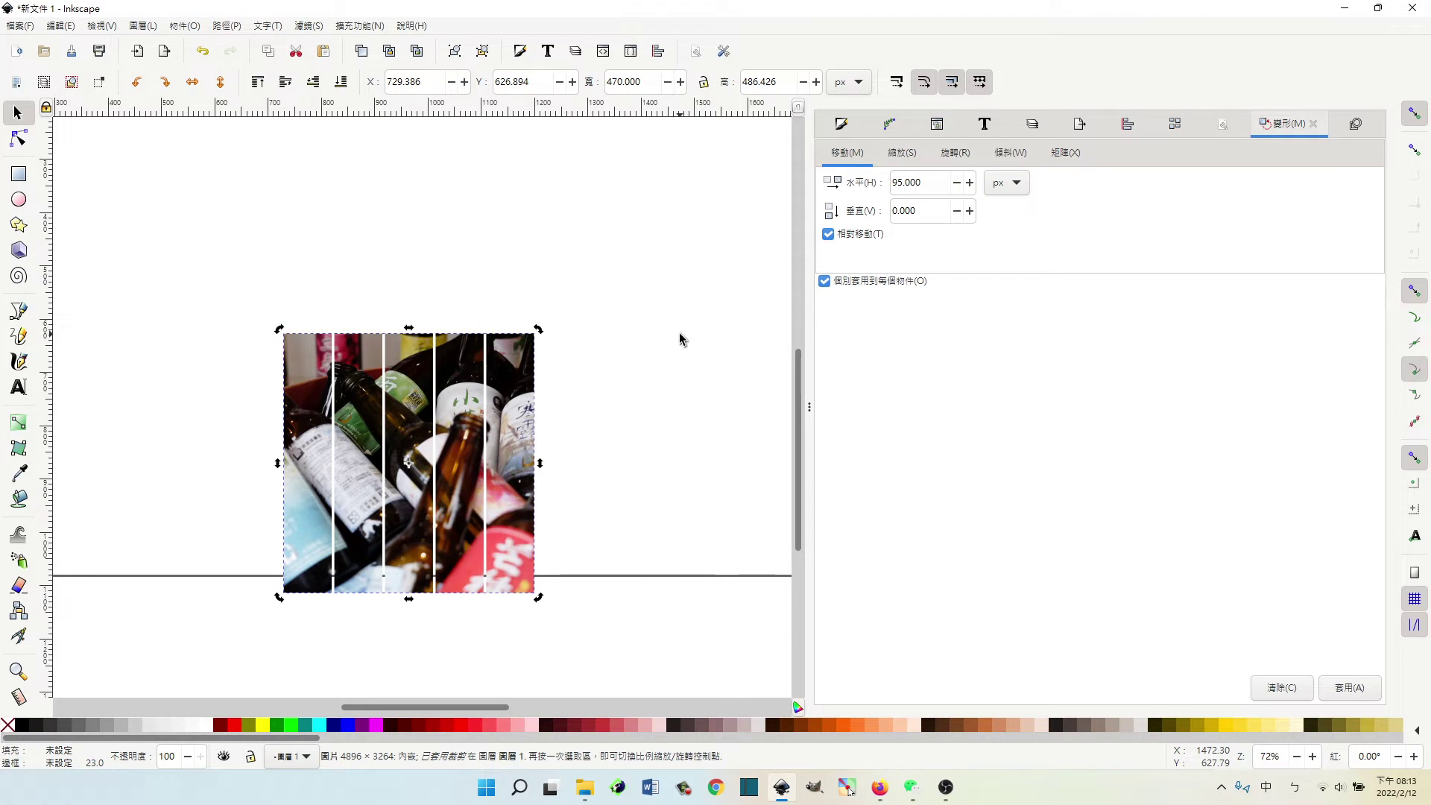
{"action": "left_click", "coordinate": [556, 423]}
- Drag the five clipped photo strips up-left to the page top beside the two red bars
{"action": "left_click_drag", "start_coordinate": [520, 447], "coordinate": [146, 126]}
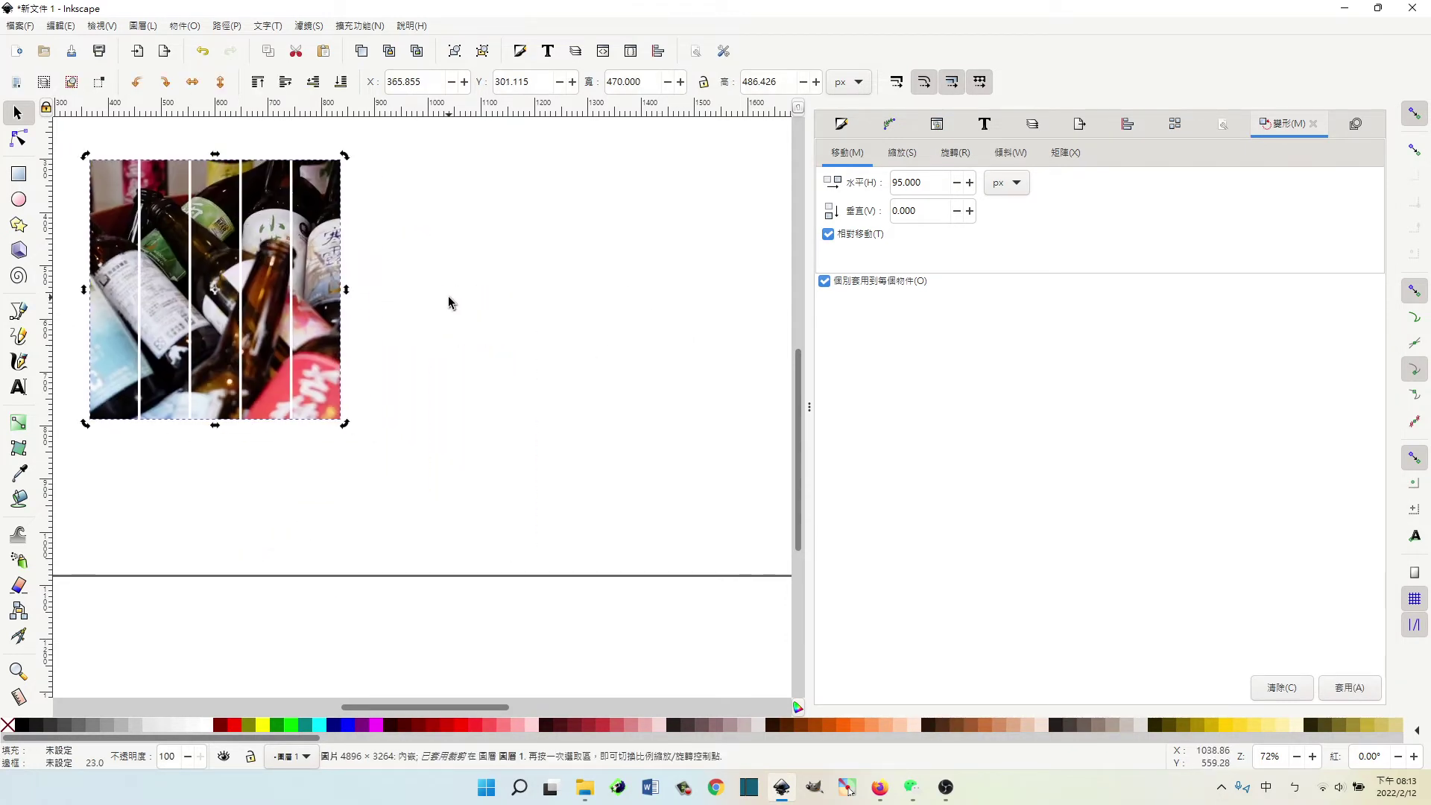
{"action": "scroll", "coordinate": [450, 305], "scroll_direction": "up", "scroll_amount": 2}
{"action": "scroll", "coordinate": [503, 336], "scroll_direction": "up", "scroll_amount": 2}
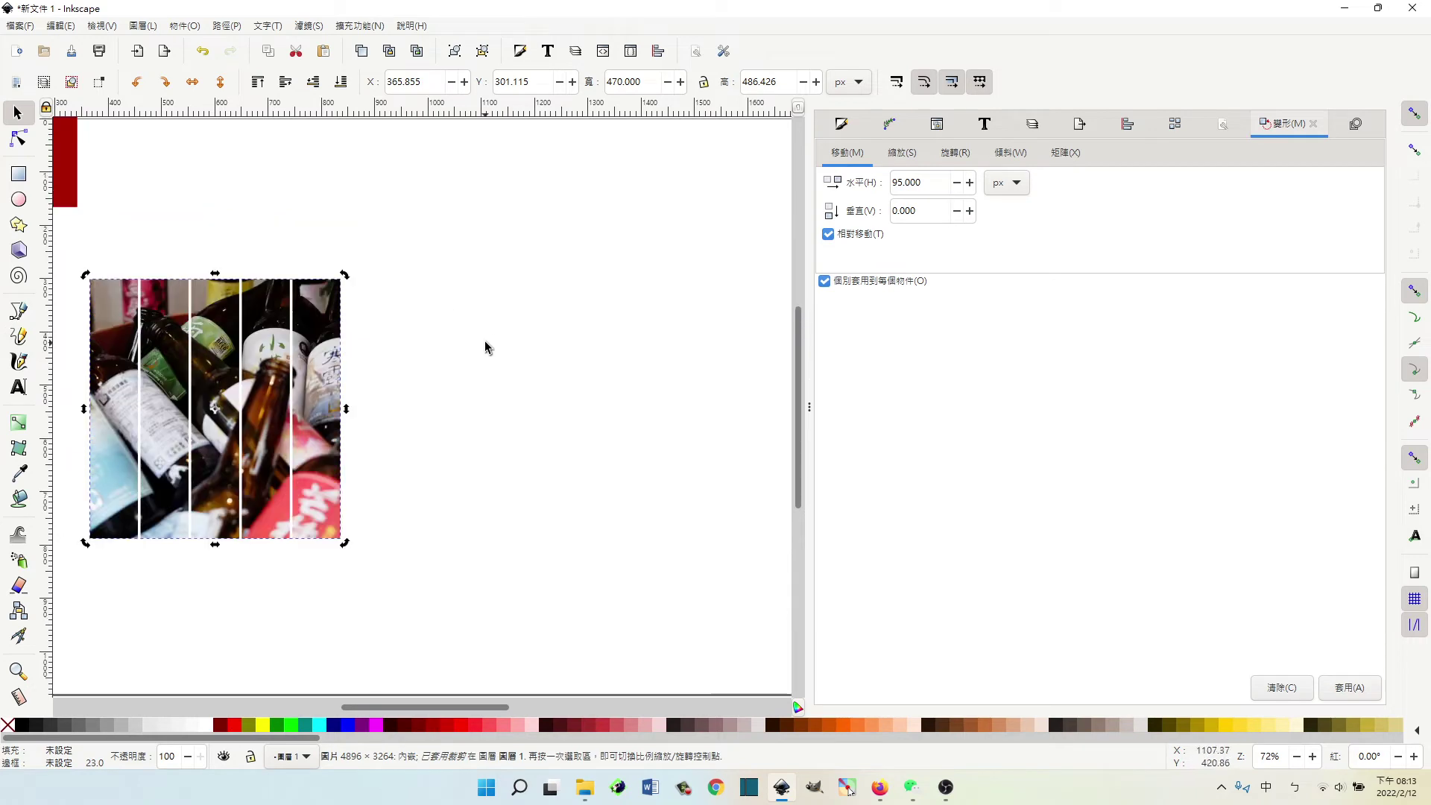
{"action": "scroll", "coordinate": [471, 708], "scroll_direction": "left", "scroll_amount": 3}
{"action": "scroll", "coordinate": [471, 708], "scroll_direction": "left", "scroll_amount": 3}
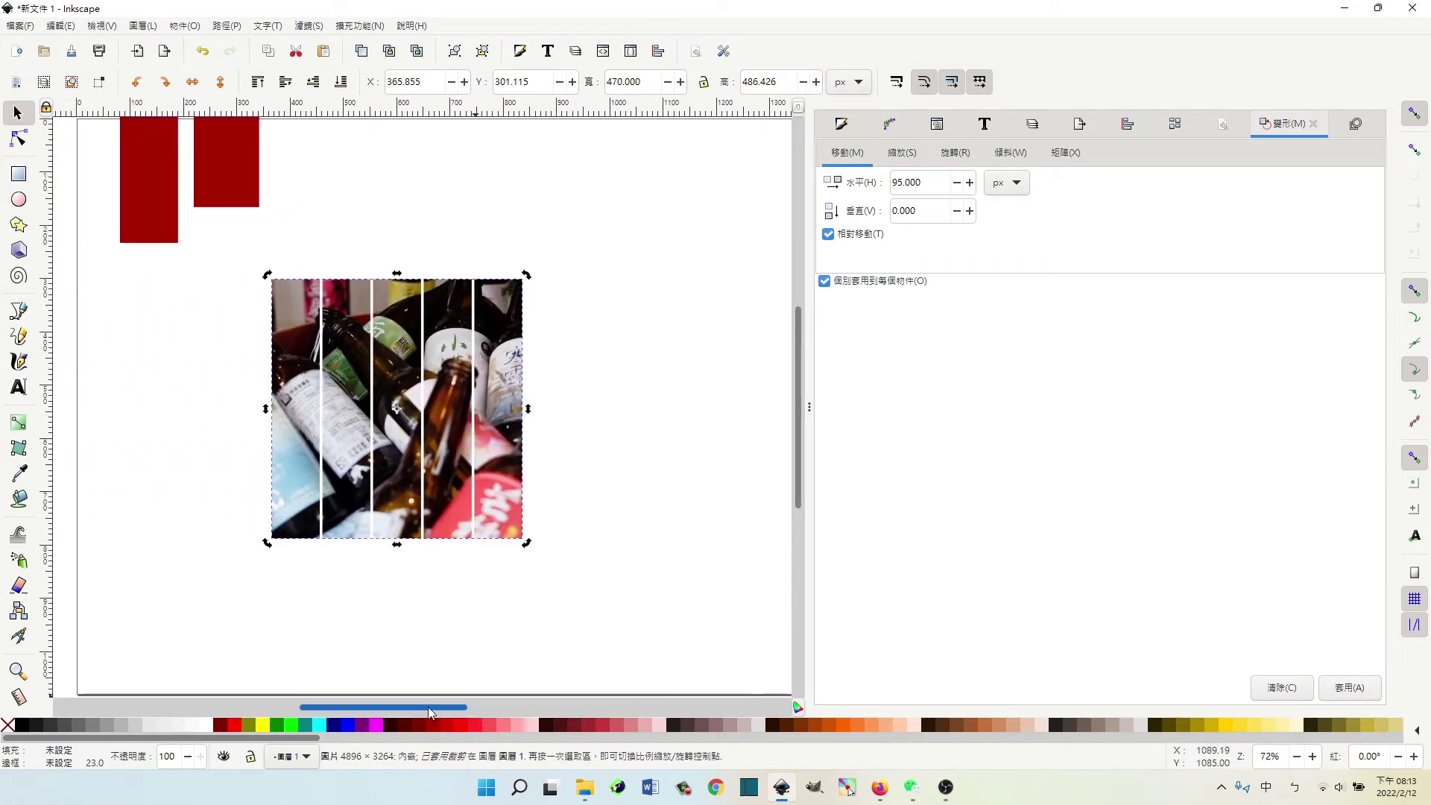
{"action": "scroll", "coordinate": [670, 521], "scroll_direction": "up", "scroll_amount": 4}
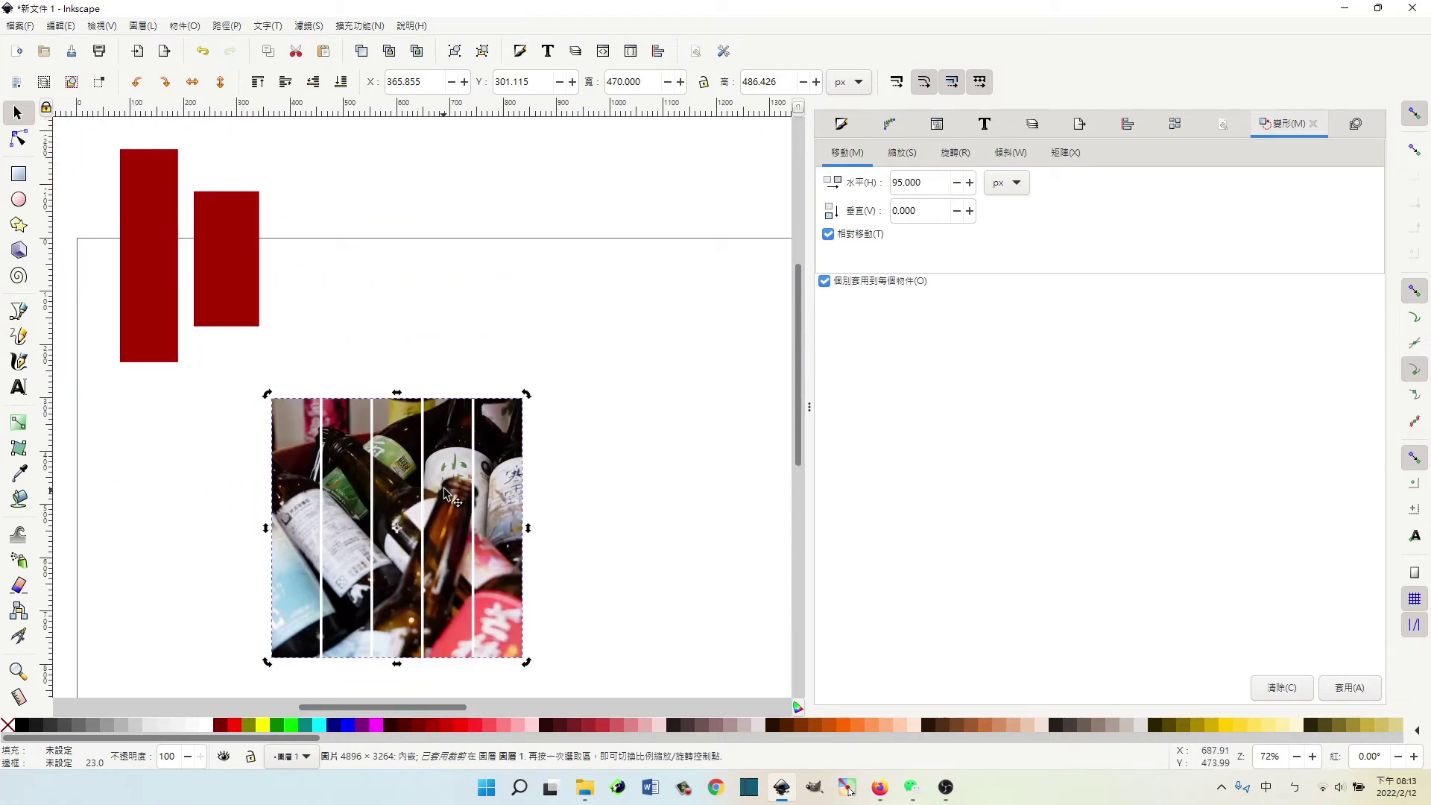
{"action": "left_click_drag", "start_coordinate": [432, 446], "coordinate": [437, 192]}
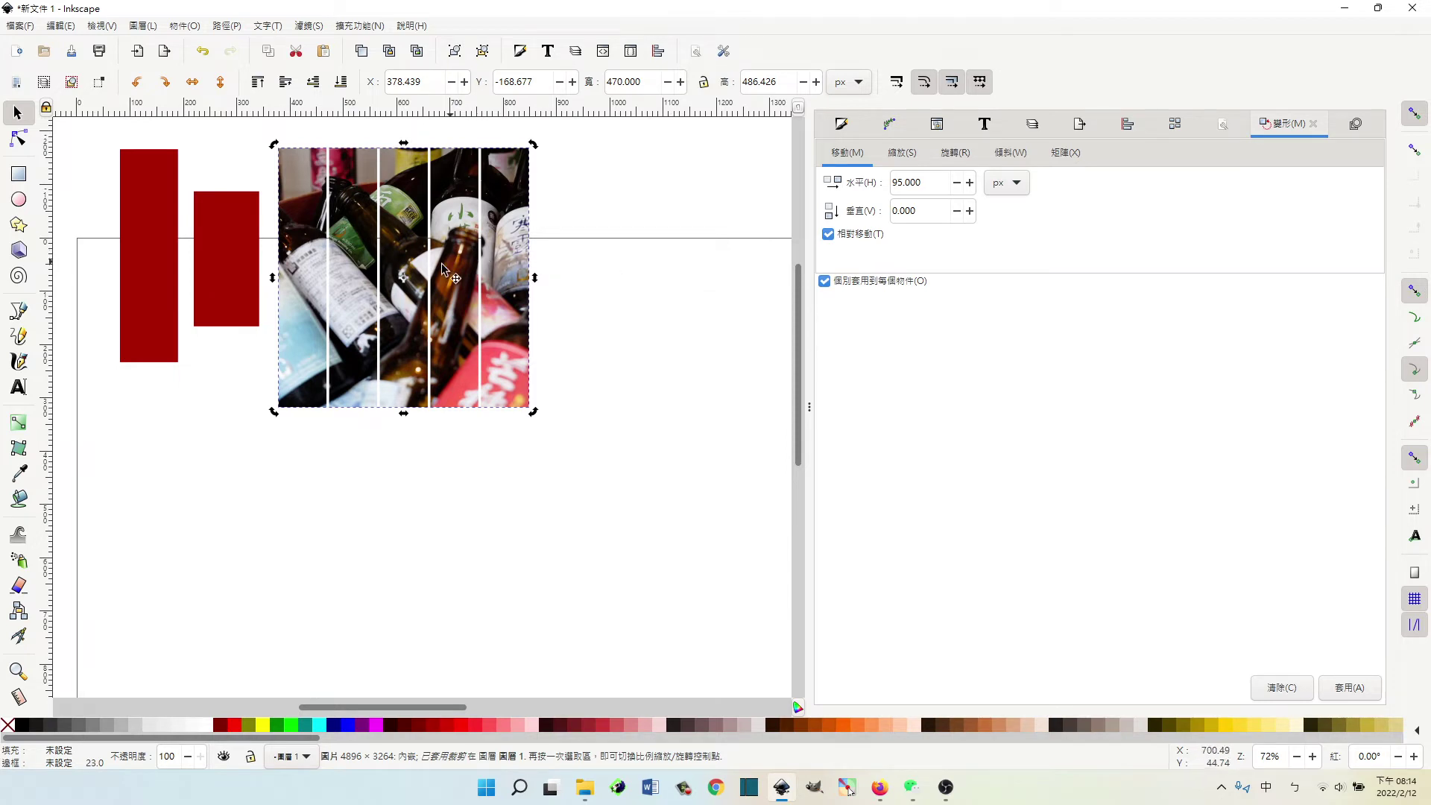
- Draw a tall ellipse below the photo strips
{"action": "left_click", "coordinate": [673, 259]}
{"action": "left_click", "coordinate": [19, 200]}
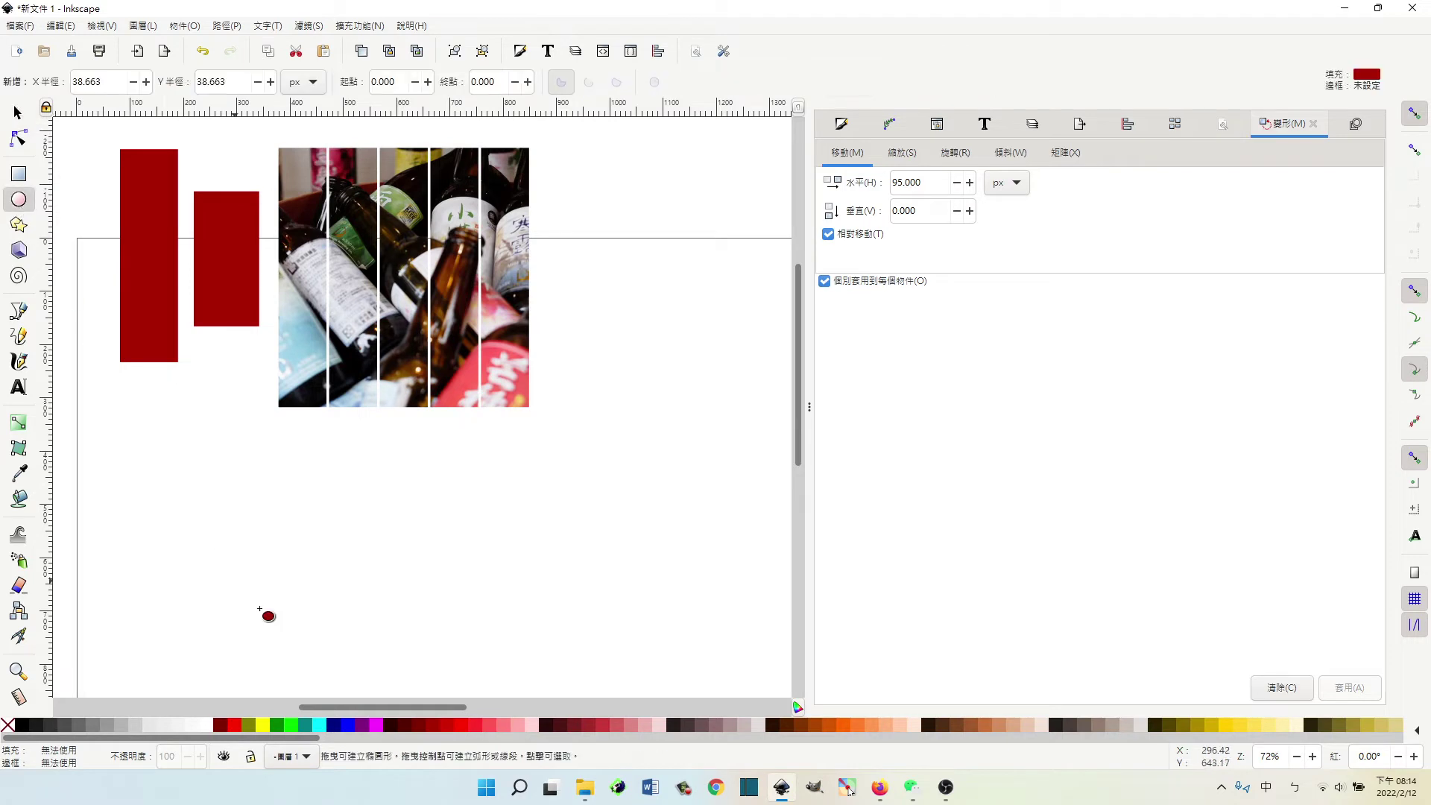
{"action": "mouse_move", "coordinate": [217, 474]}
{"action": "left_mouse_down"}
{"action": "mouse_move", "coordinate": [327, 622]}
{"action": "mouse_move", "coordinate": [307, 651]}
{"action": "left_mouse_up"}
- Give the ellipse a 16 px black stroke and remove its fill
{"action": "right_click", "coordinate": [63, 765]}
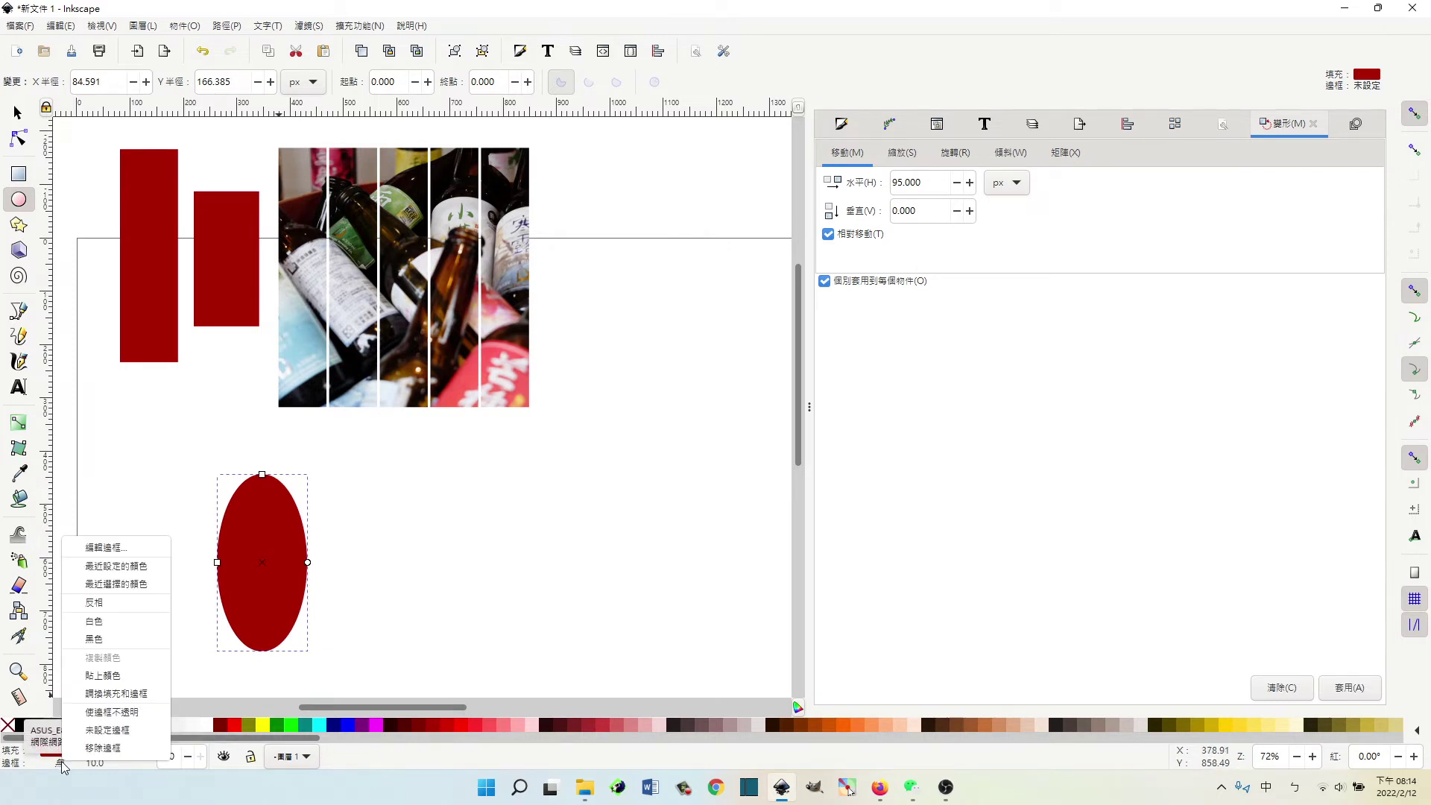
{"action": "left_click", "coordinate": [108, 639]}
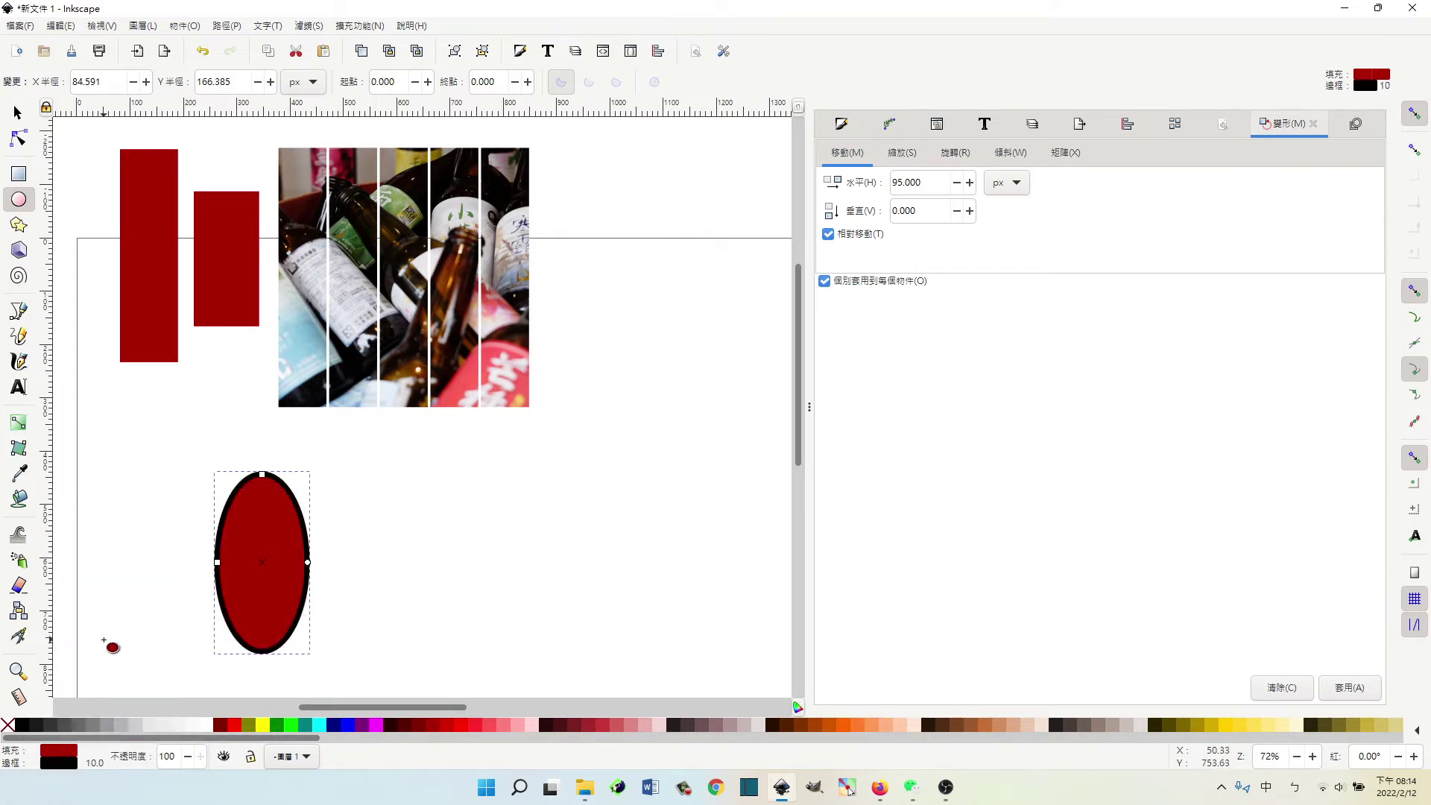
{"action": "right_click", "coordinate": [95, 765]}
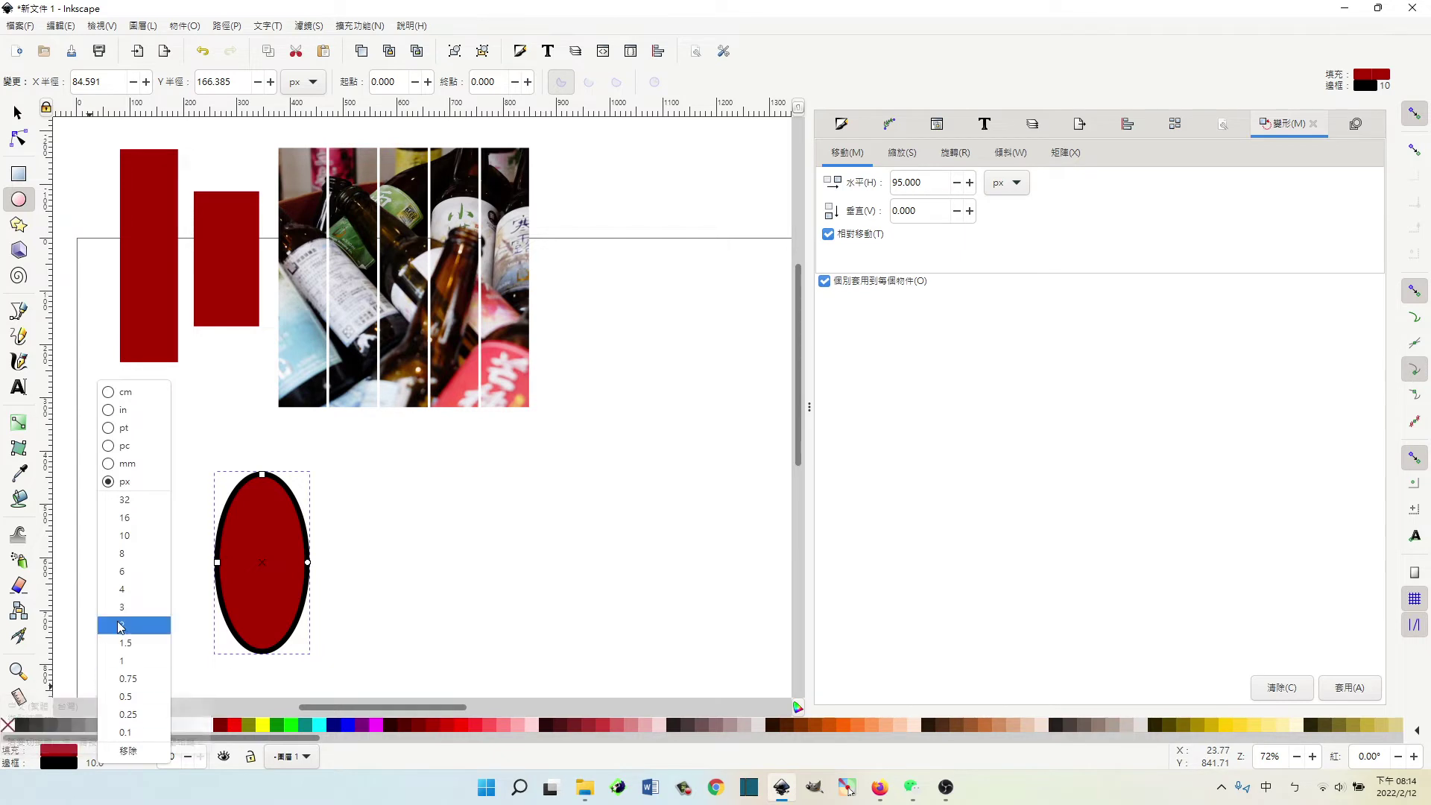
{"action": "left_click", "coordinate": [141, 519]}
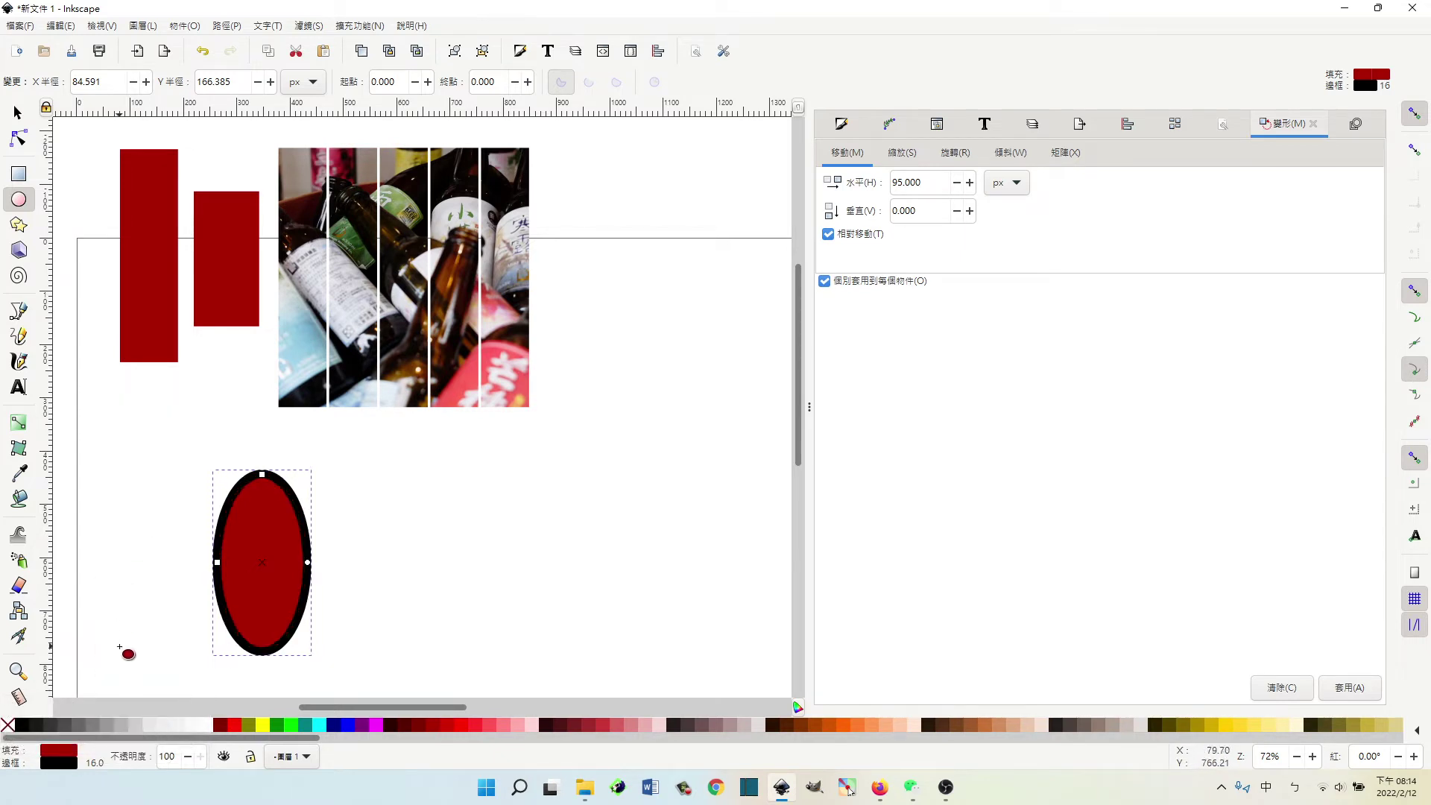
{"action": "left_click", "coordinate": [8, 726]}
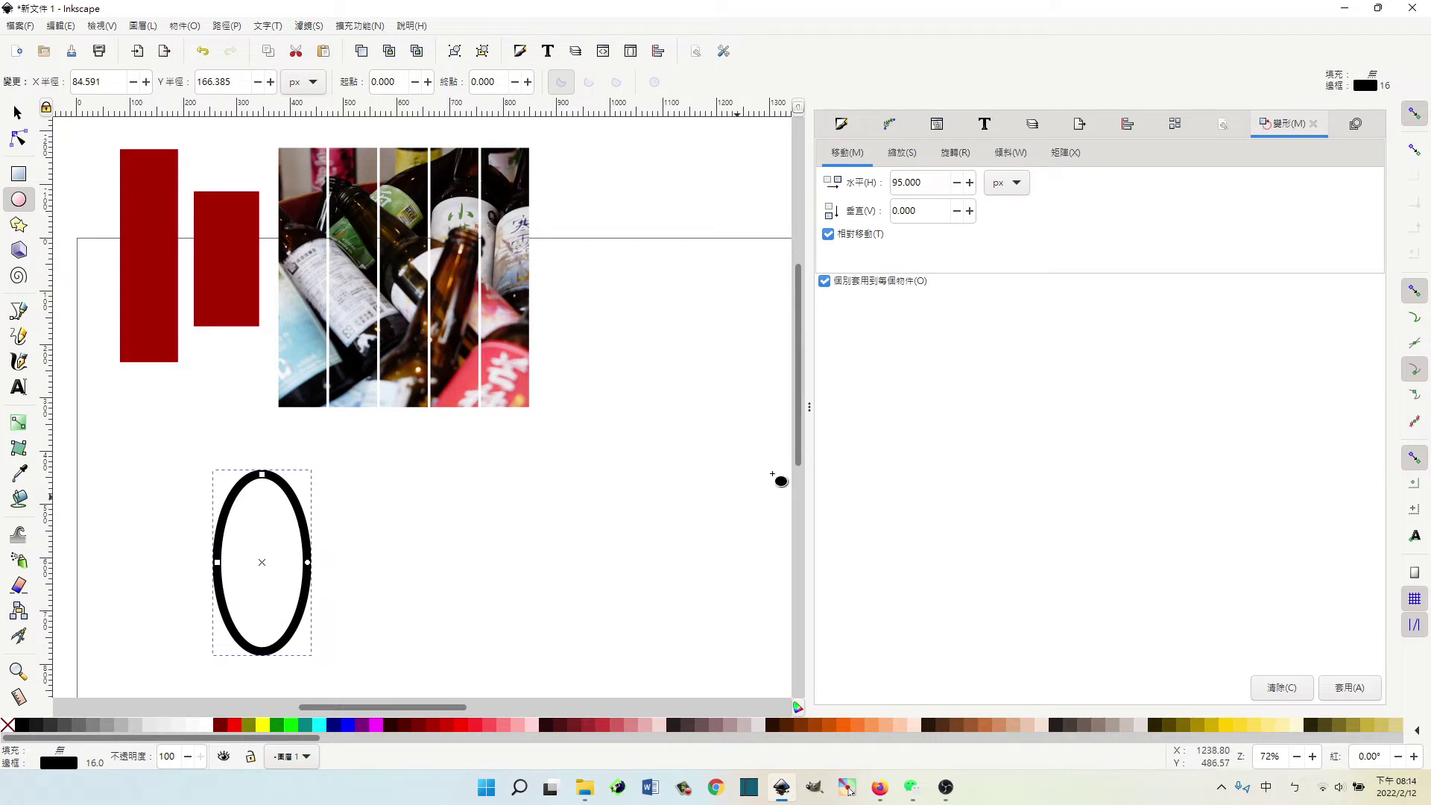
{"action": "left_click_drag", "start_coordinate": [799, 417], "coordinate": [796, 466]}
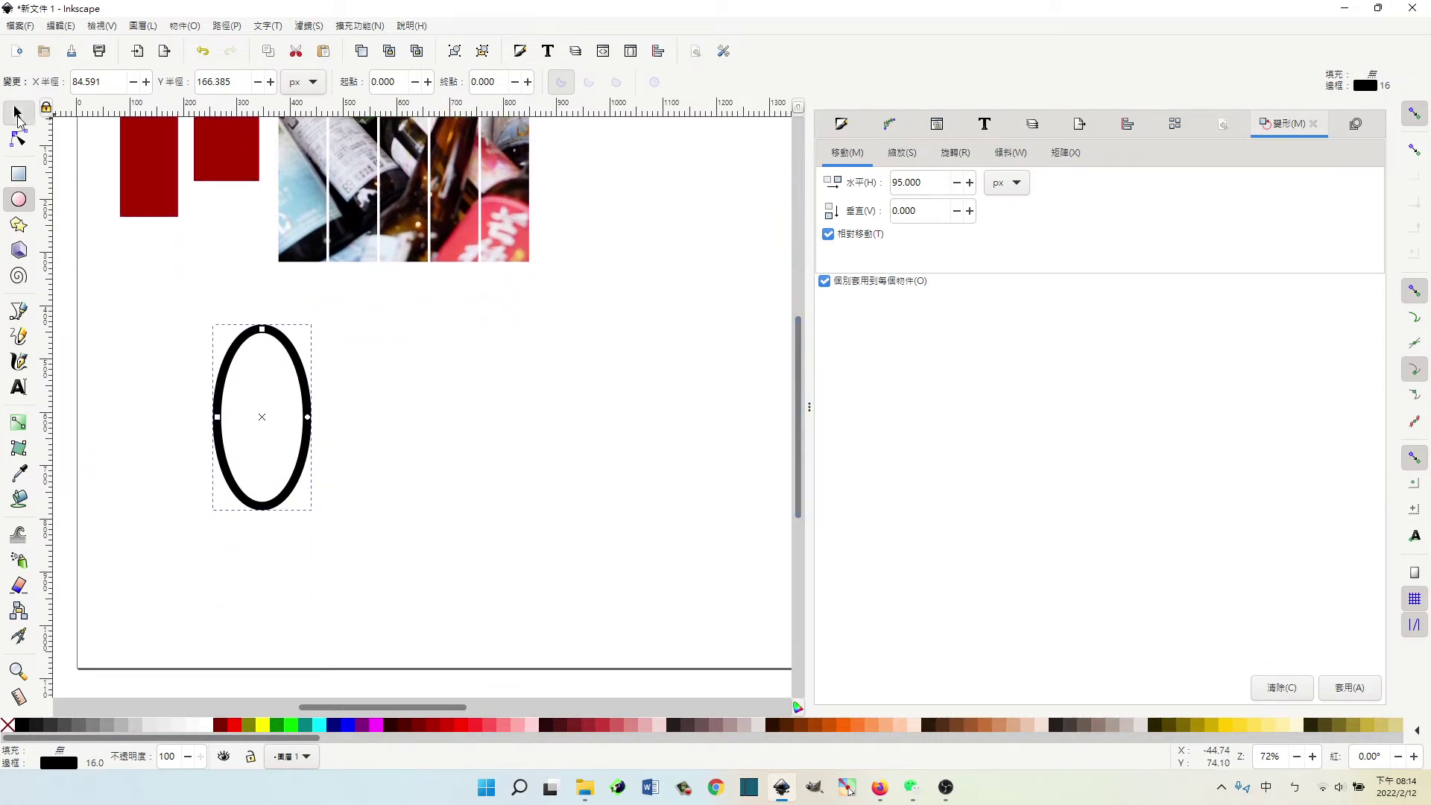
- Move the ellipse's rotation centre to its lower end and set a 30° counterclockwise rotation
{"action": "left_click", "coordinate": [19, 112]}
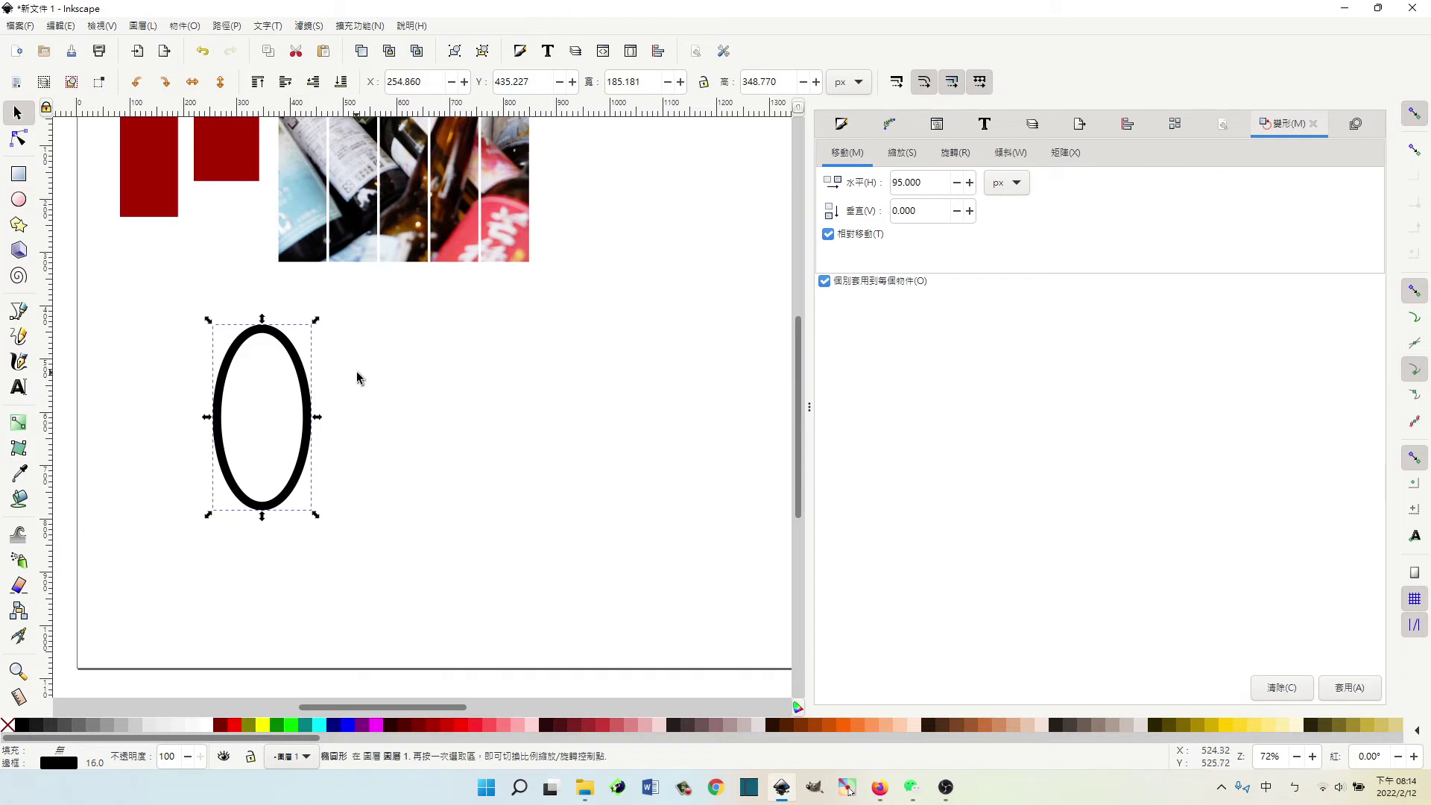
{"action": "double_click", "coordinate": [308, 389]}
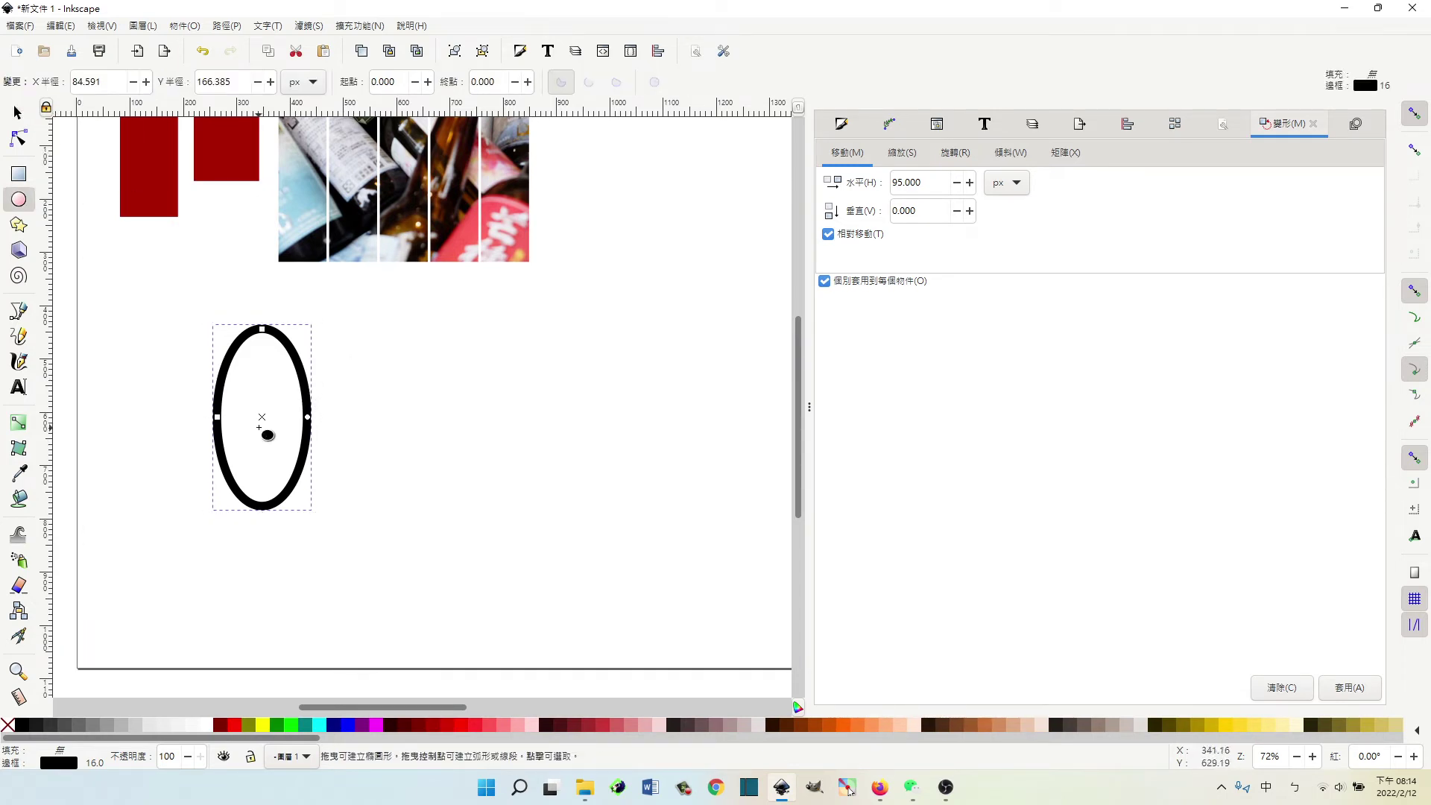
{"action": "left_click", "coordinate": [19, 114]}
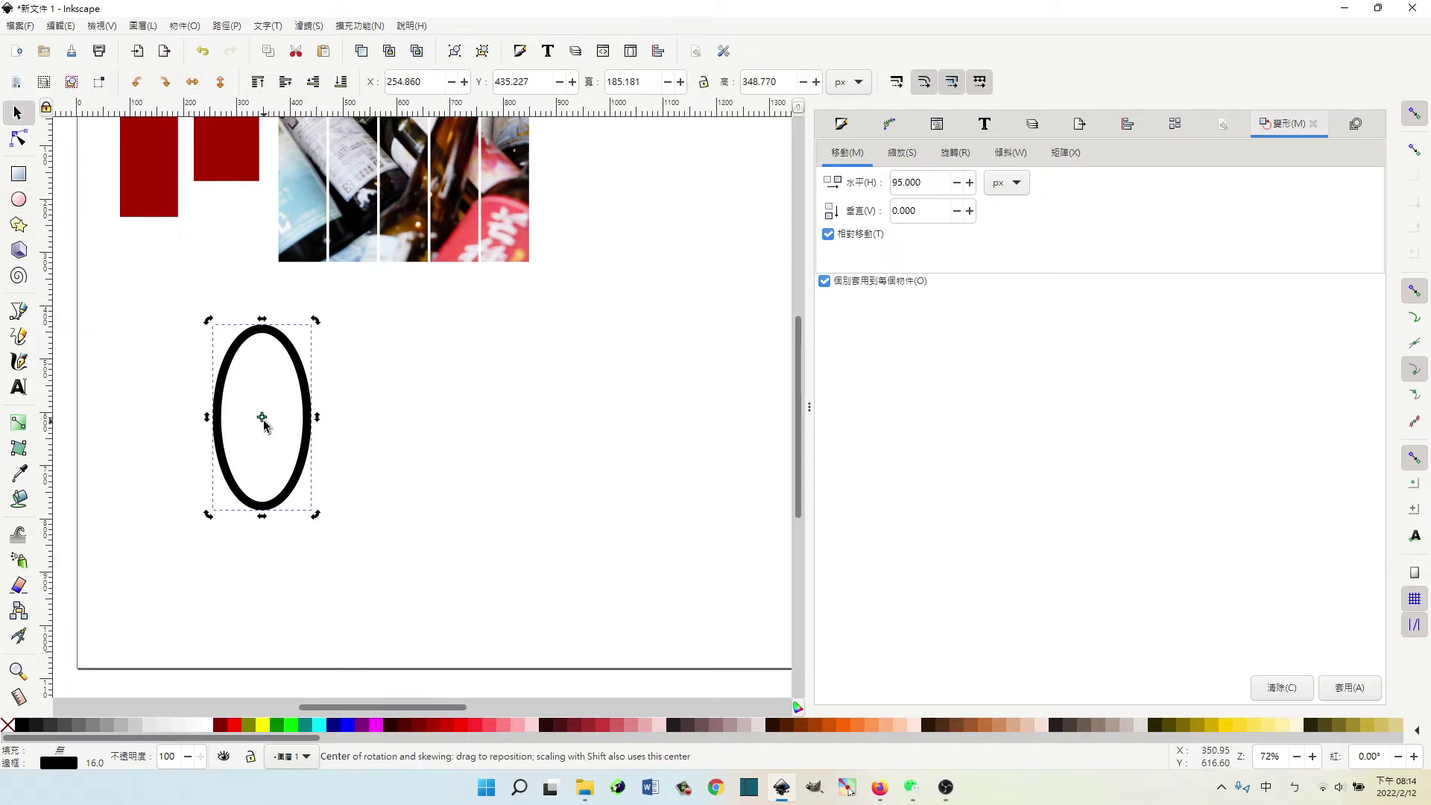
{"action": "left_click_drag", "start_coordinate": [263, 427], "coordinate": [275, 481]}
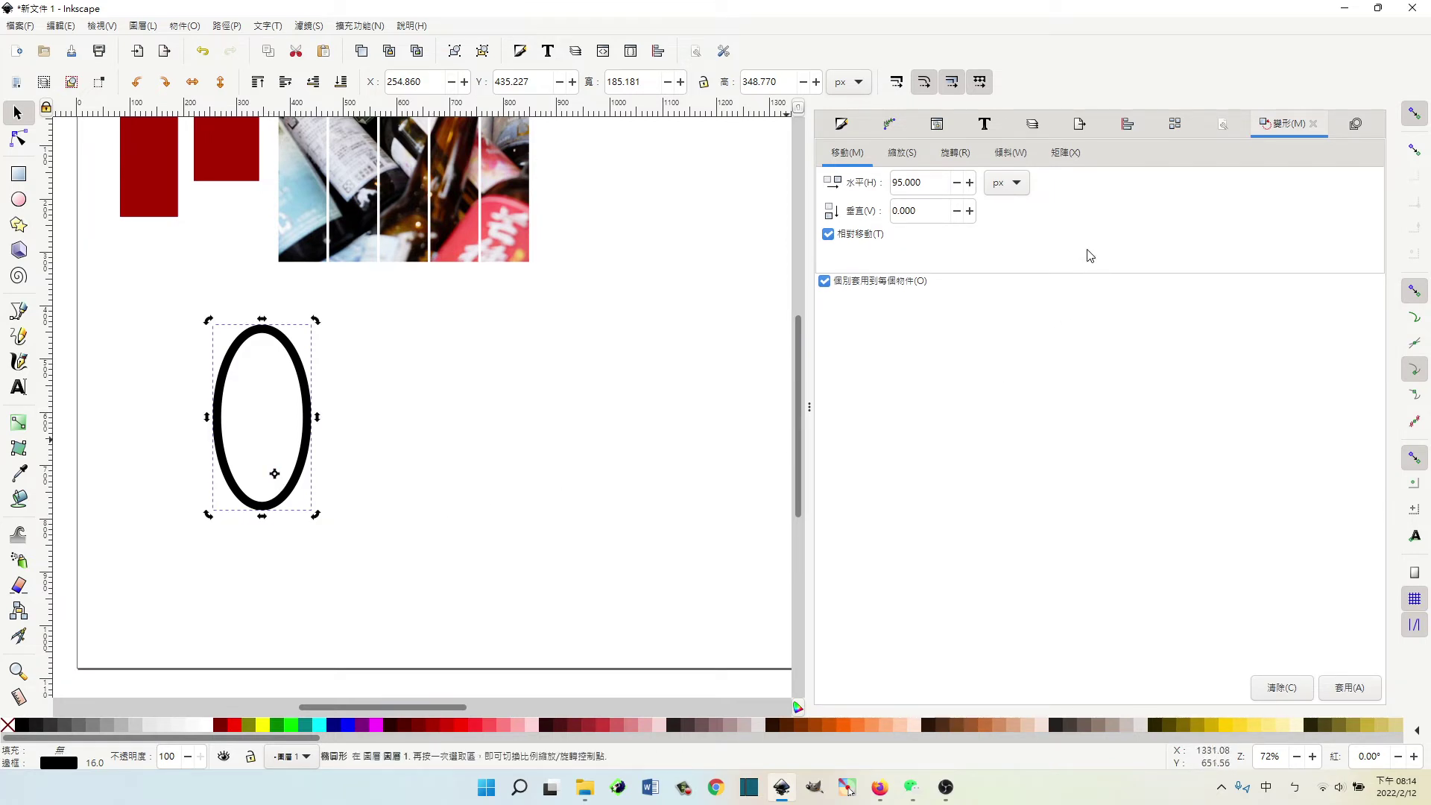
{"action": "left_click", "coordinate": [955, 152]}
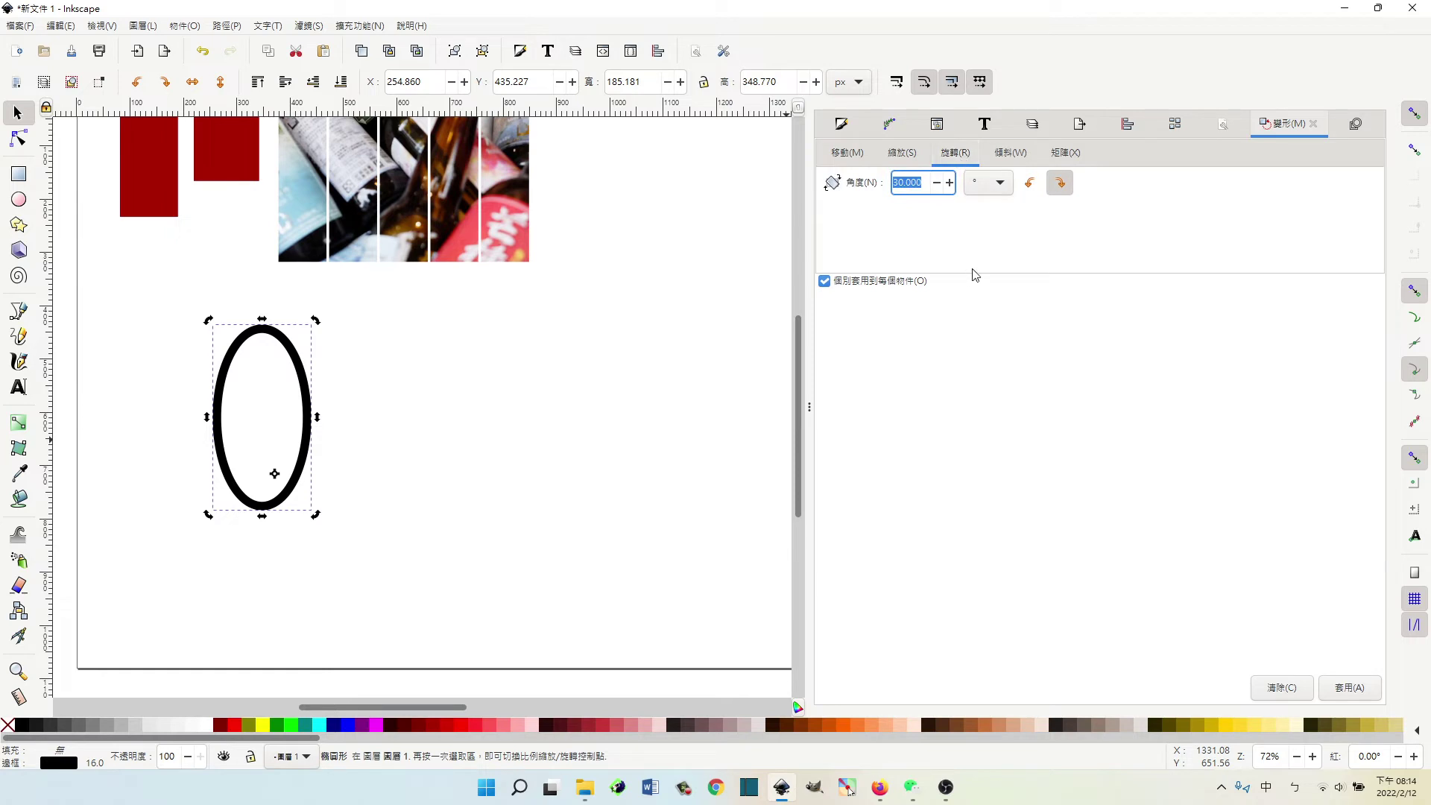
{"action": "left_click", "coordinate": [1029, 183]}
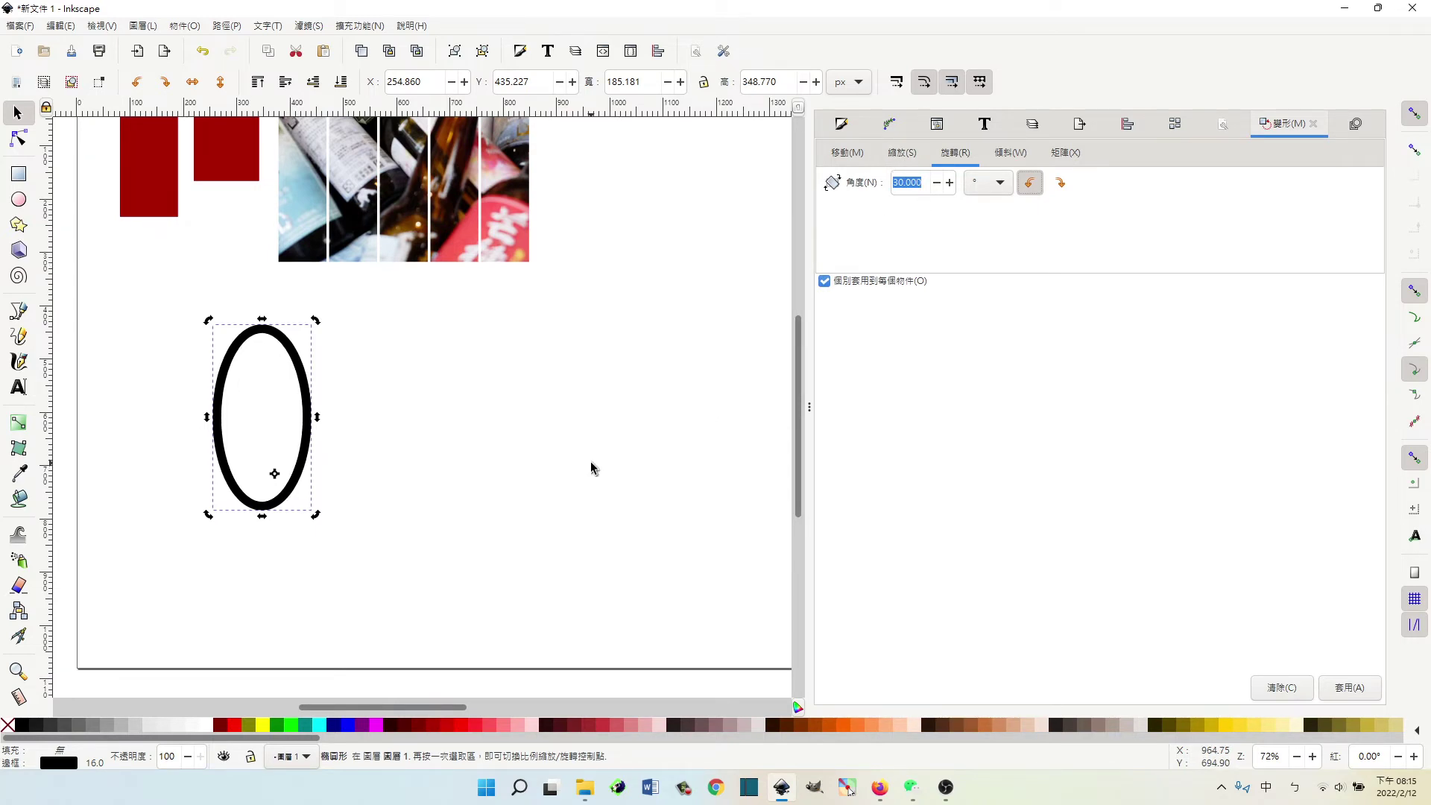
- Apply eleven successive 30° rotated copies around the pivot to complete a twelve-ellipse flower, then deselect
{"action": "left_click", "coordinate": [1352, 690]}
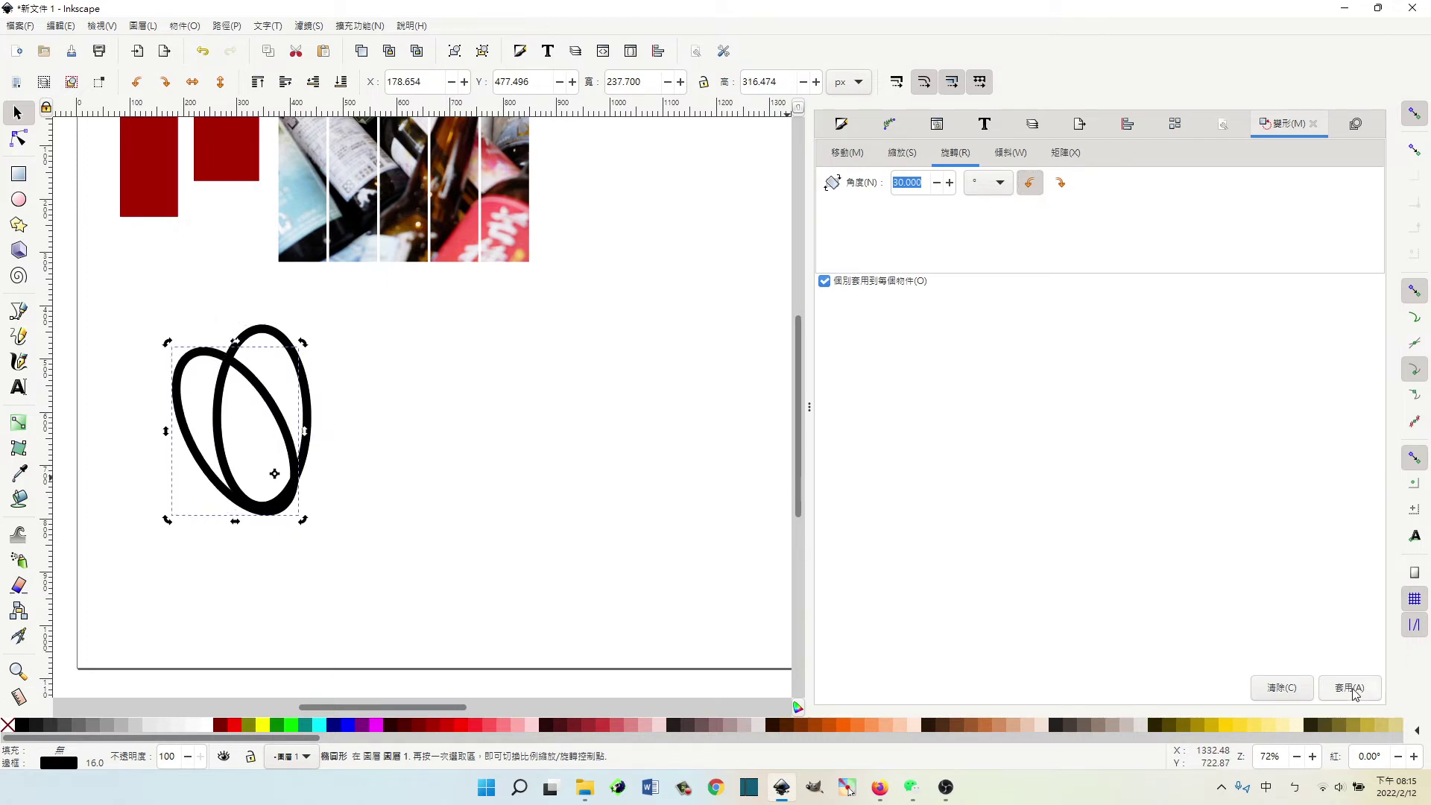
{"action": "left_click", "coordinate": [1352, 689]}
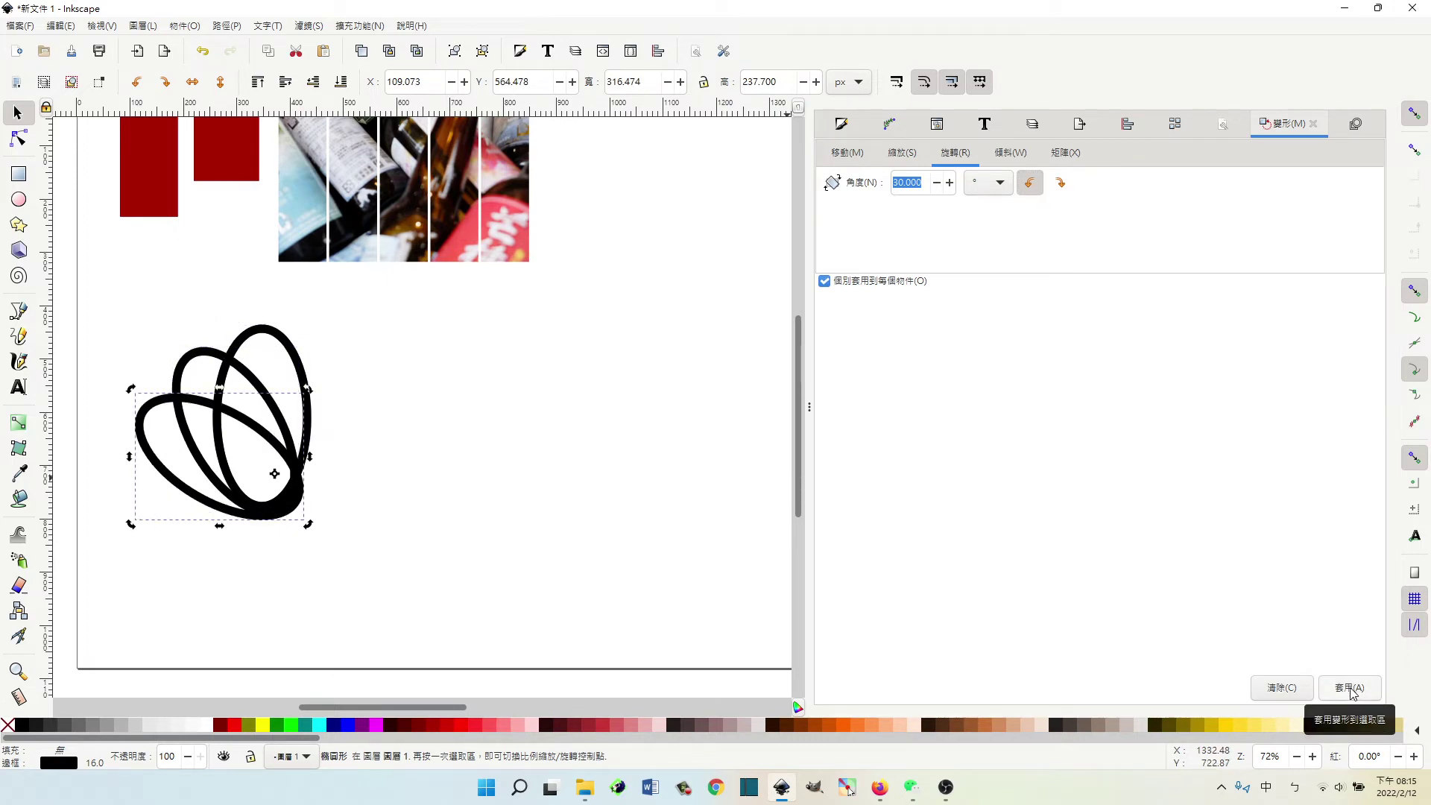
{"action": "left_click", "coordinate": [1351, 690]}
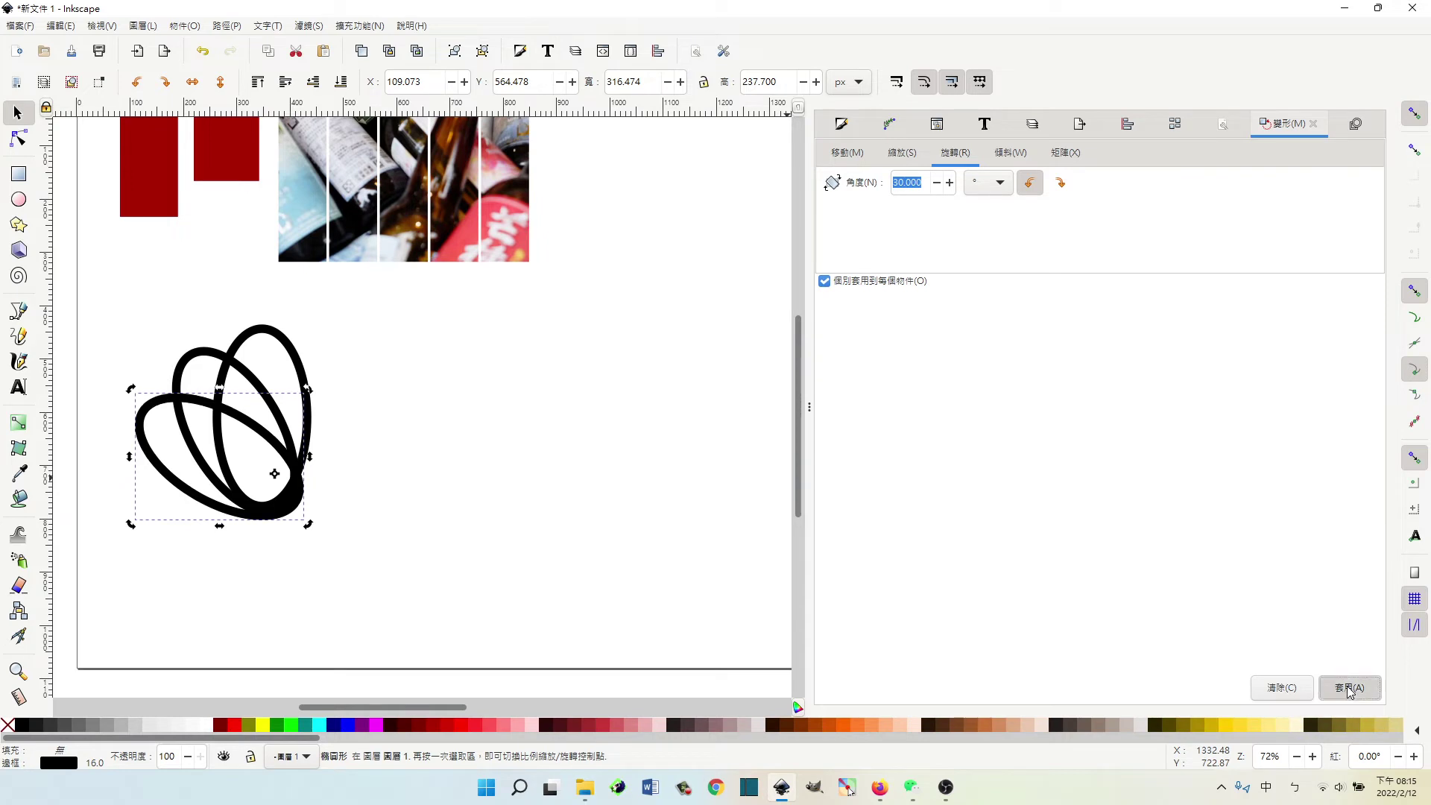
{"action": "left_click", "coordinate": [1351, 689]}
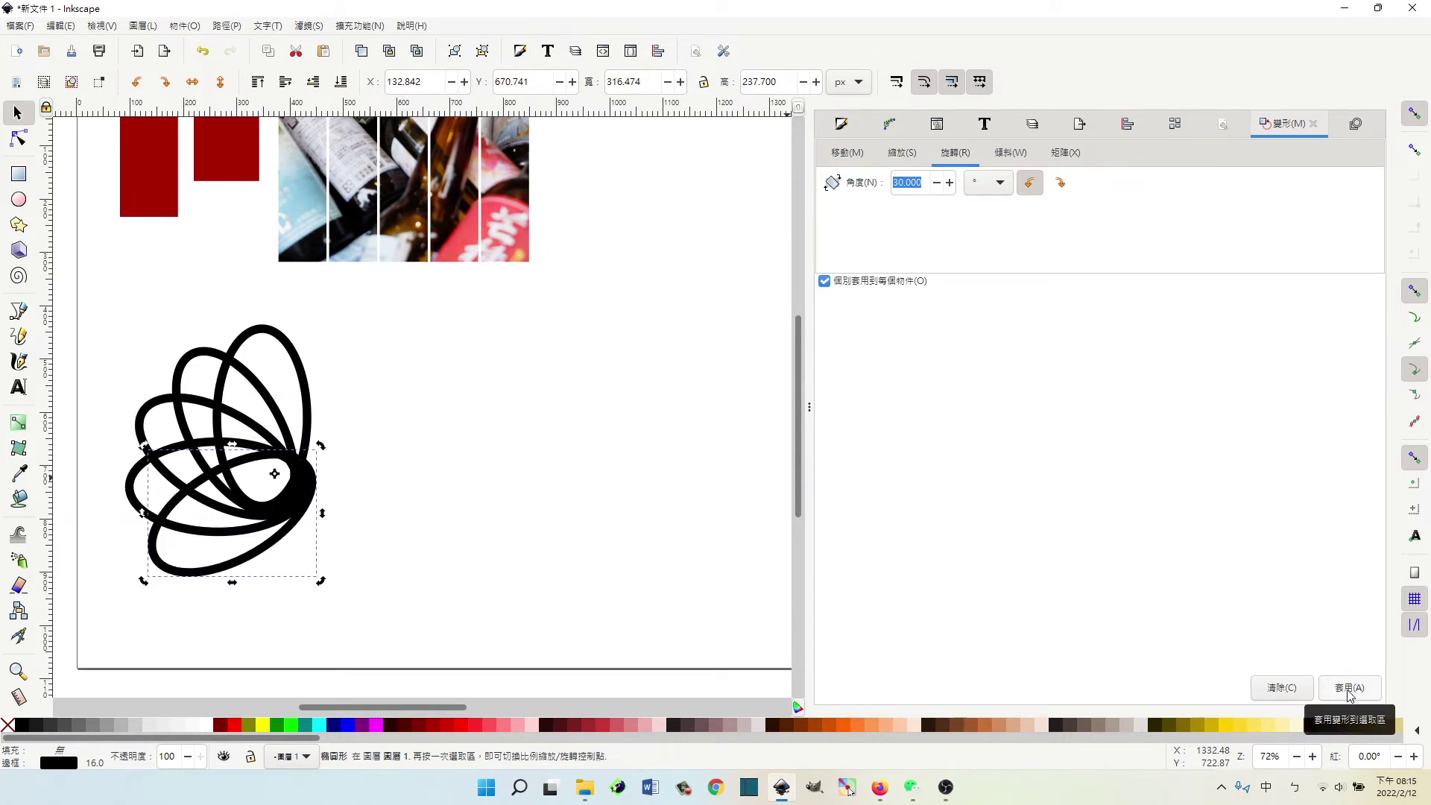
{"action": "left_click", "coordinate": [1350, 690]}
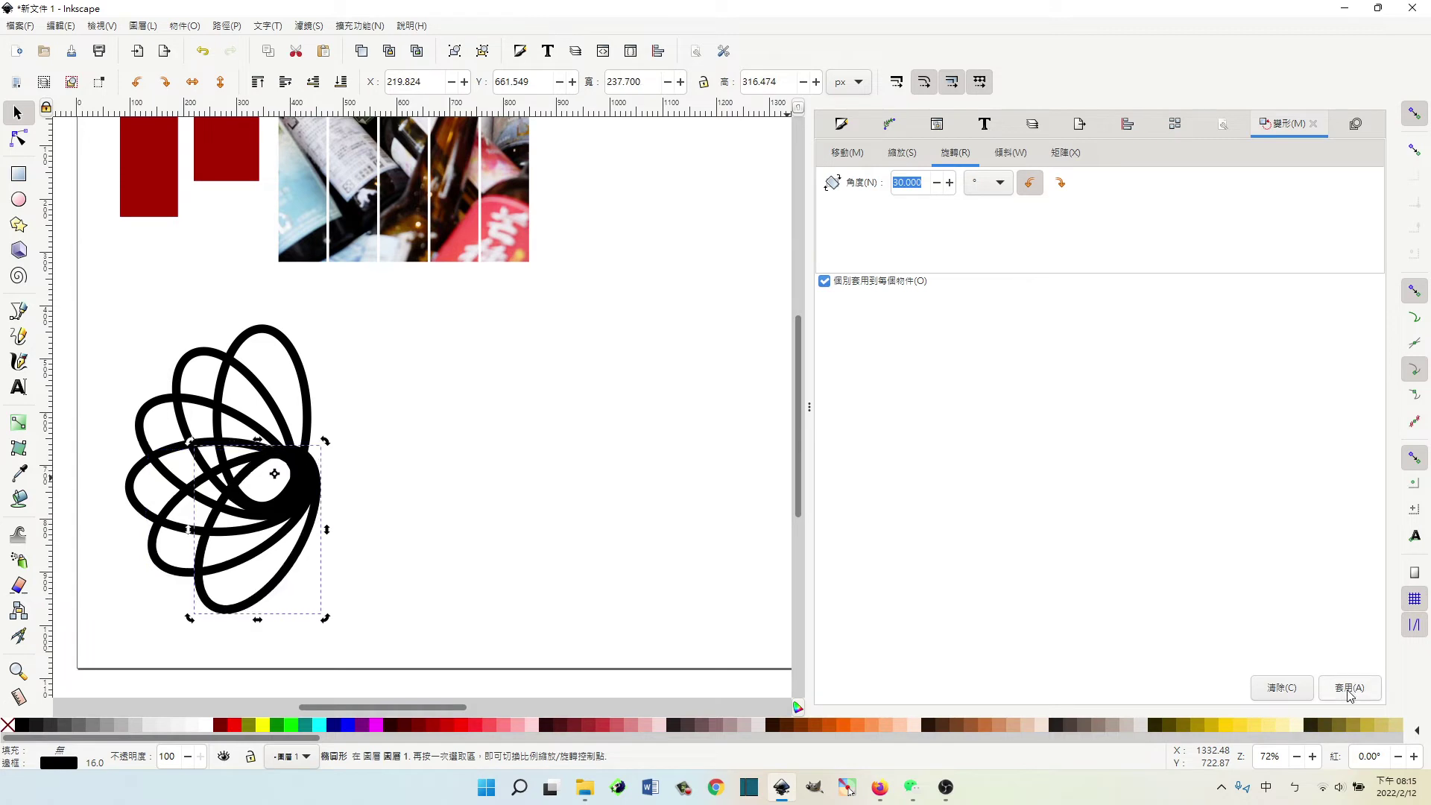
{"action": "left_click", "coordinate": [1350, 689]}
{"action": "left_click", "coordinate": [1350, 690]}
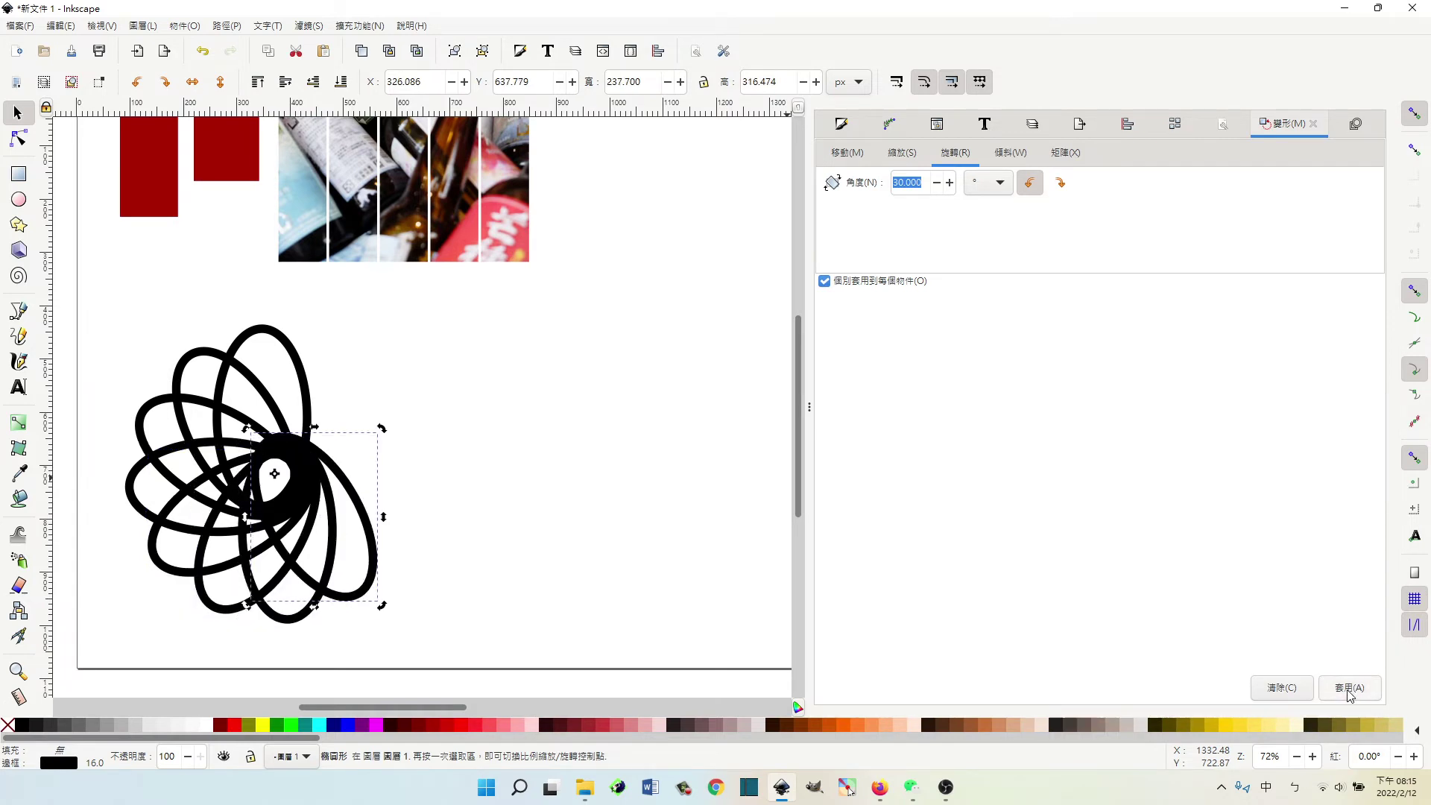
{"action": "left_click", "coordinate": [1350, 689]}
{"action": "left_click", "coordinate": [1350, 689]}
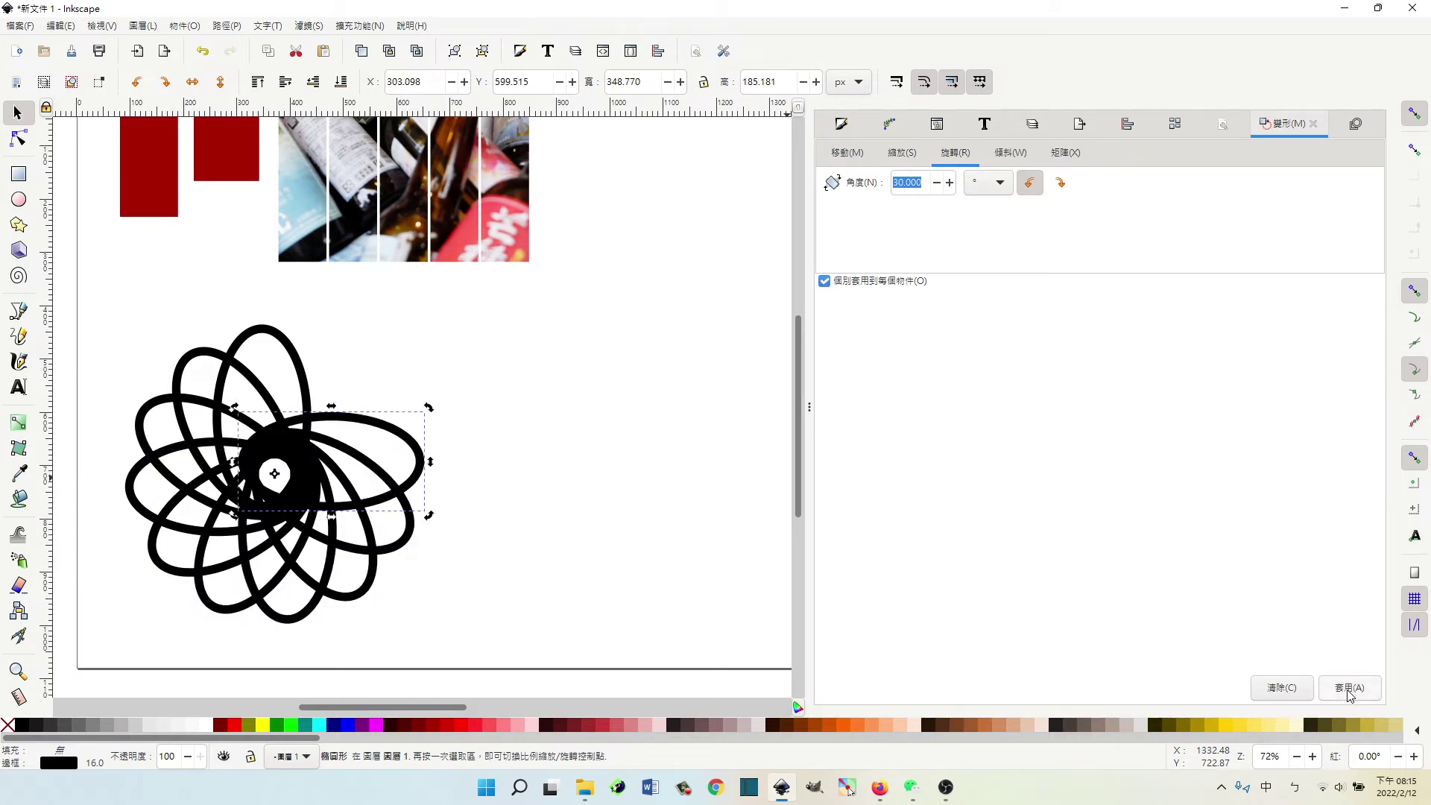
{"action": "left_click", "coordinate": [1348, 692]}
{"action": "left_click", "coordinate": [1348, 691]}
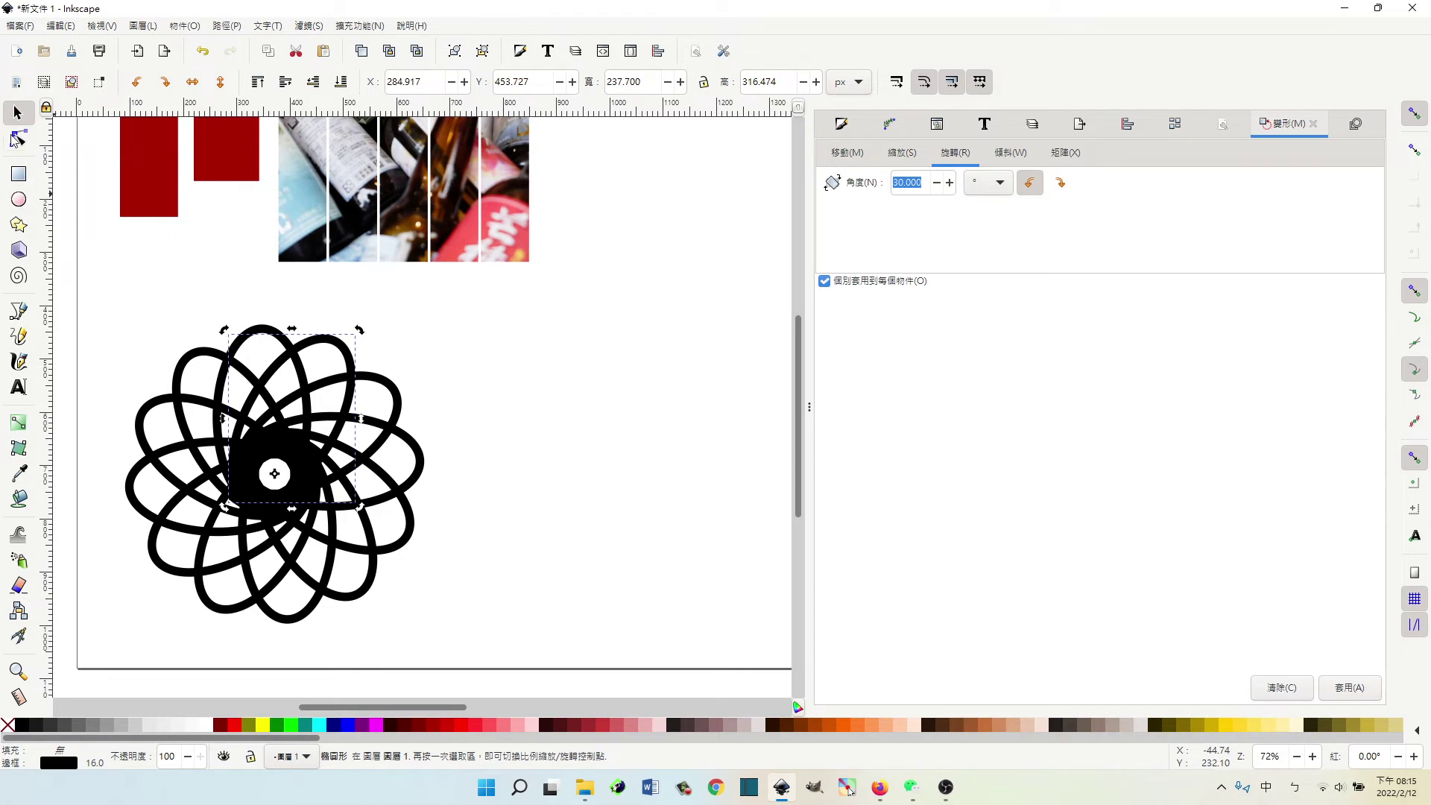
{"action": "left_click", "coordinate": [583, 444]}
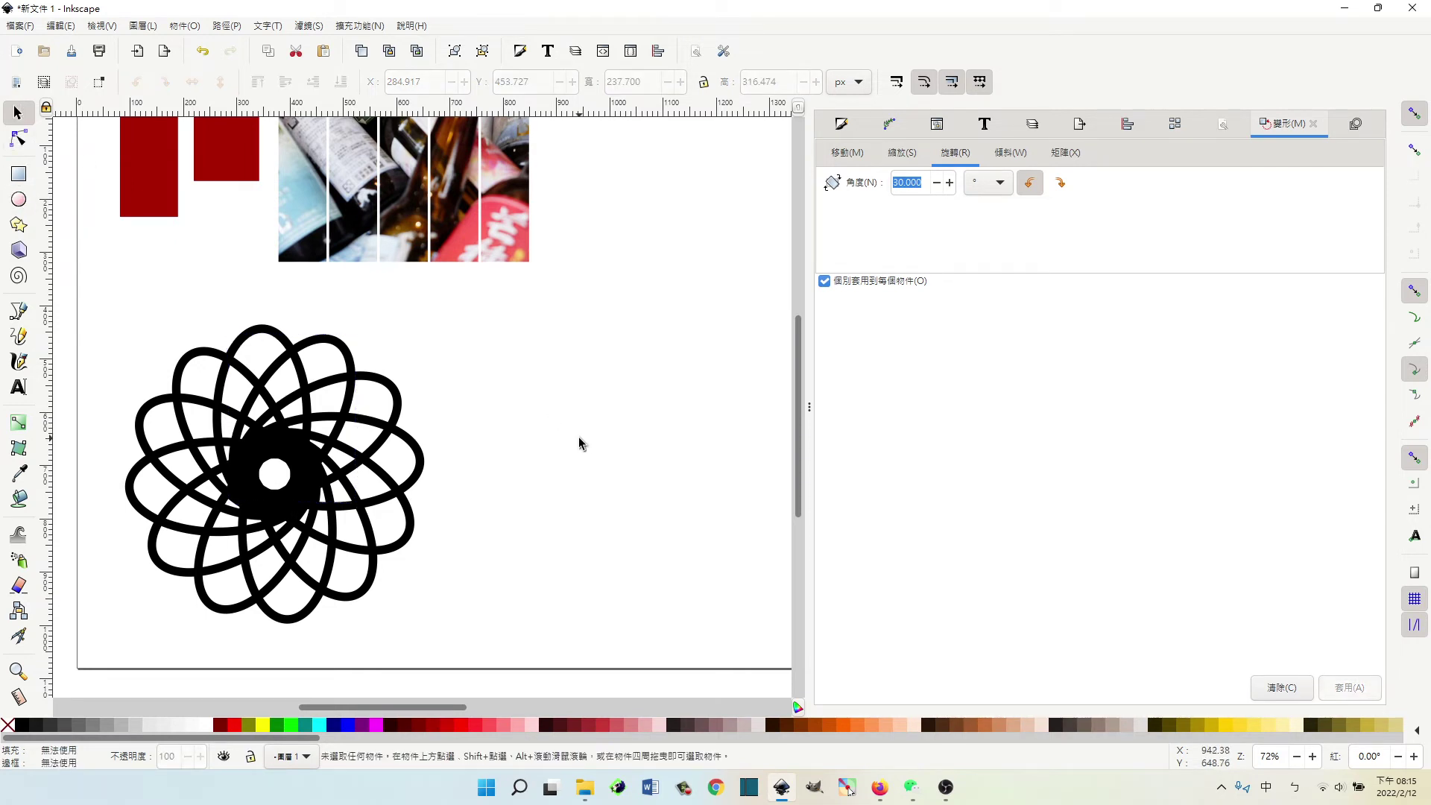
- Group the twelve ellipses into one 561.295 px rosette and drag it further right
{"action": "mouse_move", "coordinate": [86, 315]}
{"action": "left_mouse_down"}
{"action": "mouse_move", "coordinate": [460, 639]}
{"action": "mouse_move", "coordinate": [504, 639]}
{"action": "left_mouse_up"}
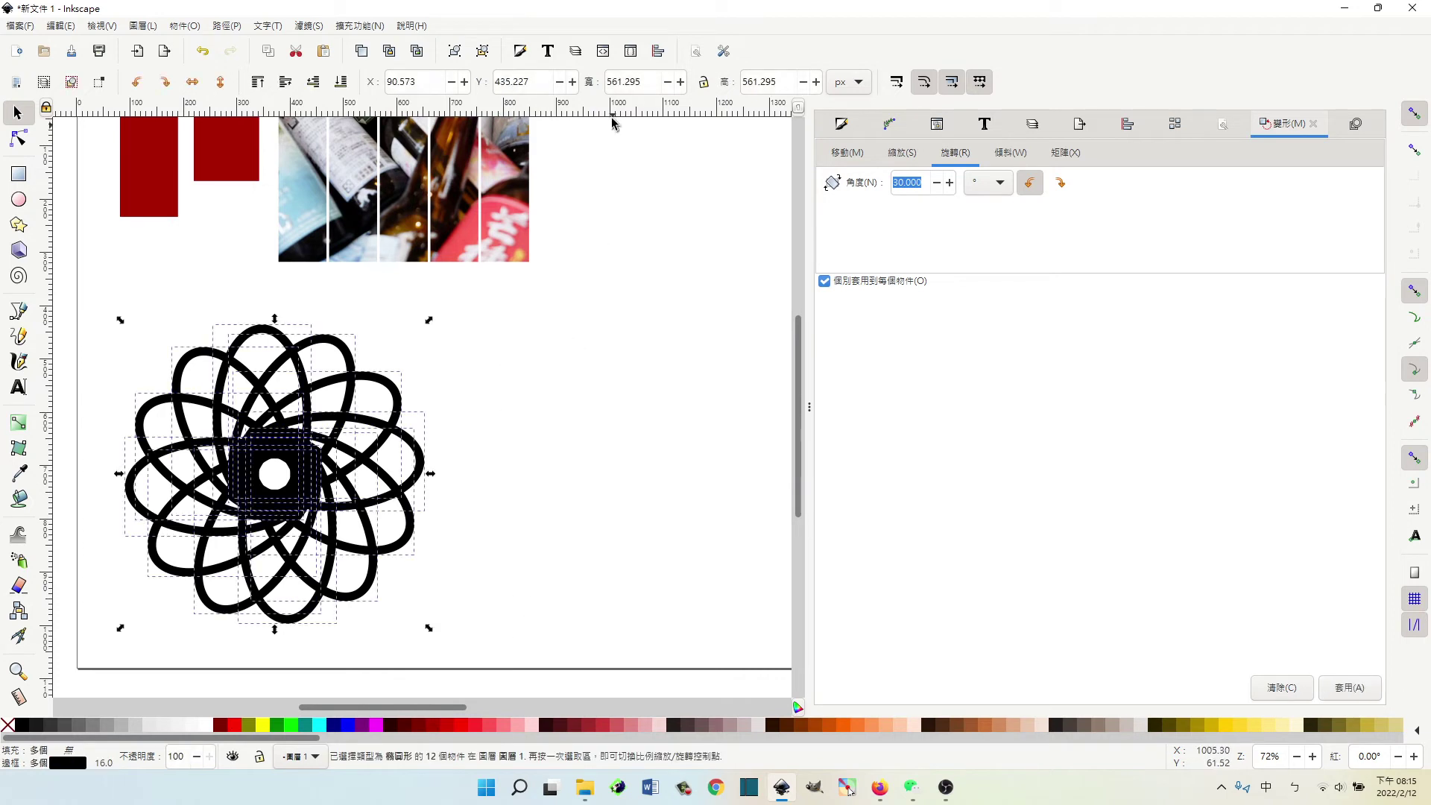
{"action": "left_click", "coordinate": [454, 50]}
{"action": "left_click_drag", "start_coordinate": [381, 456], "coordinate": [596, 445]}
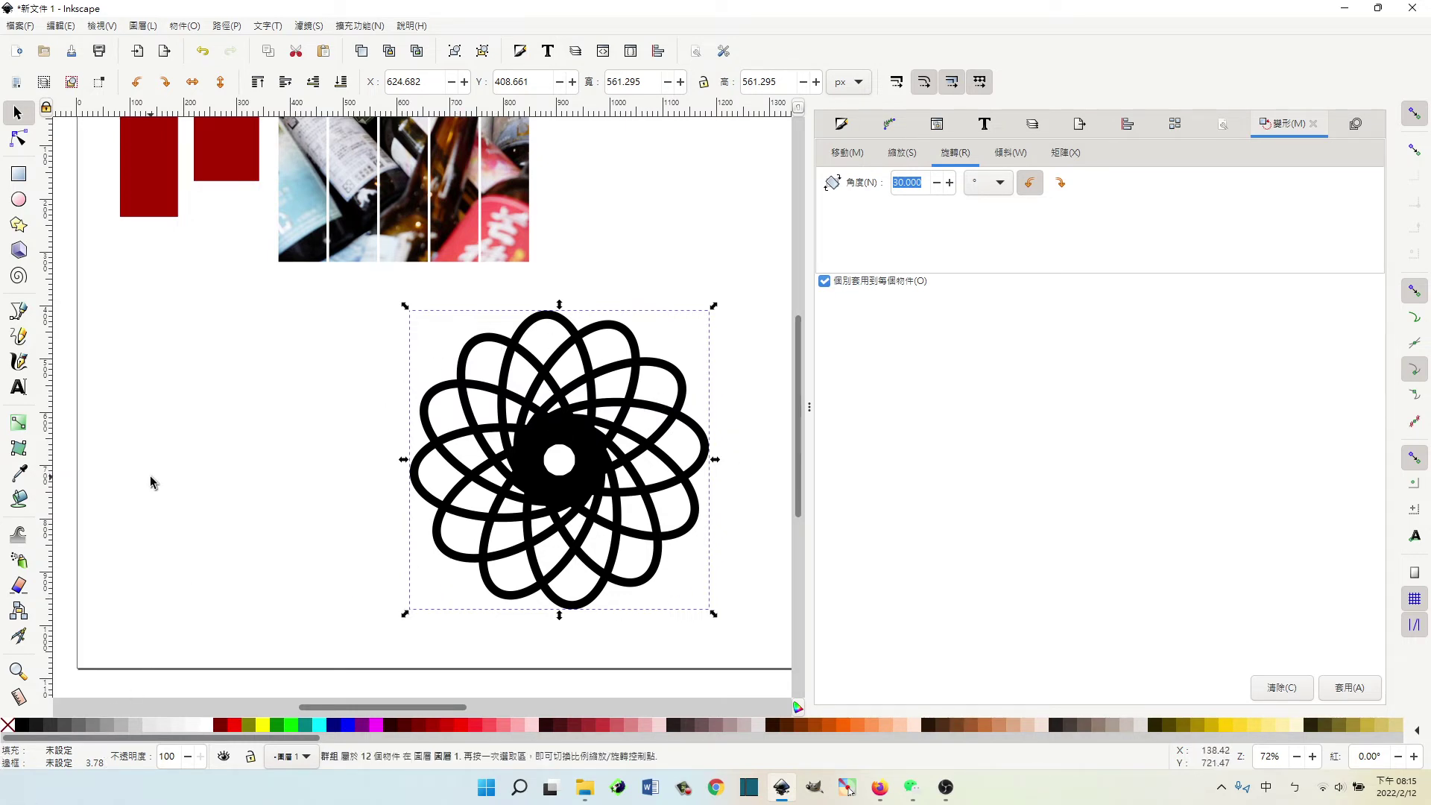
{"action": "left_click", "coordinate": [584, 447]}
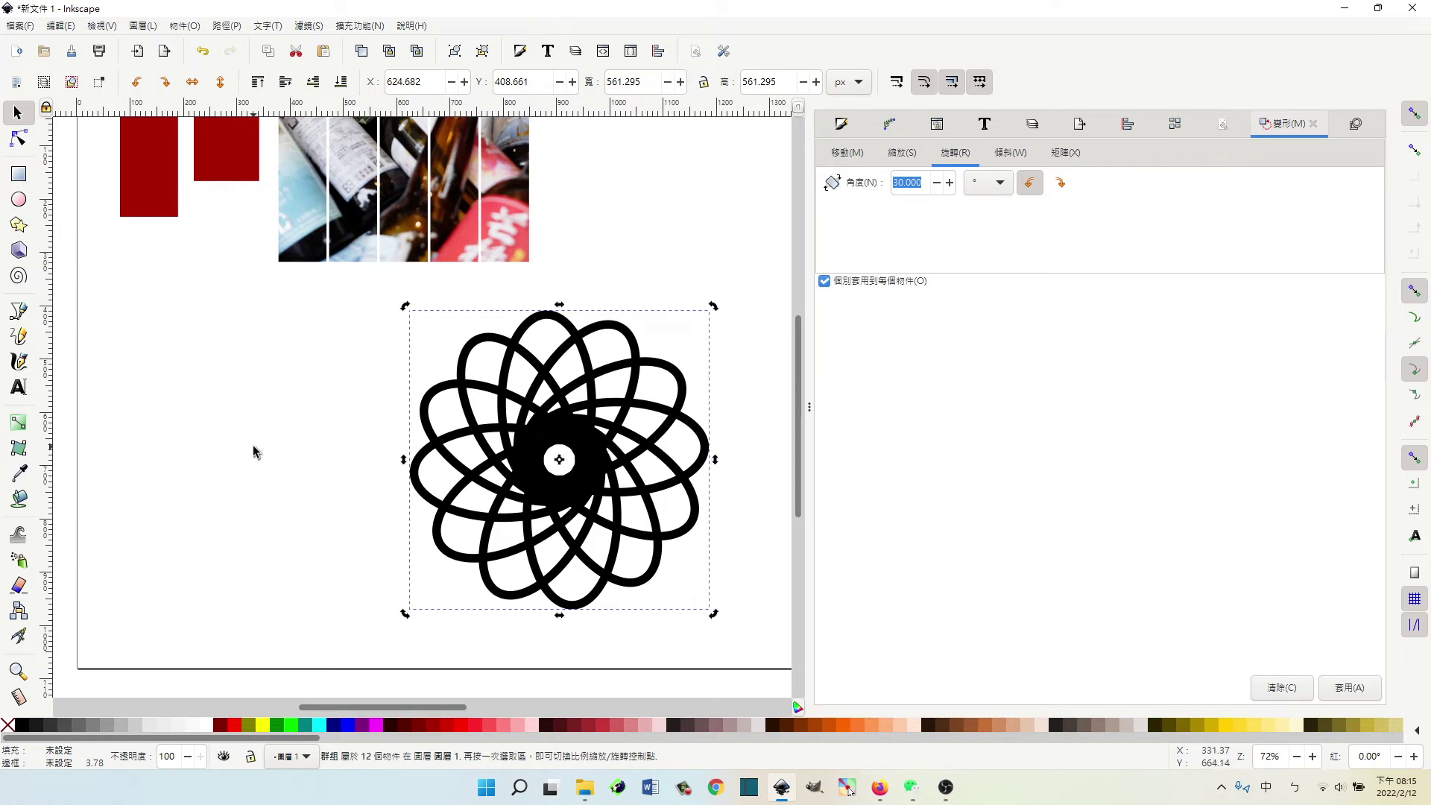
{"action": "left_click", "coordinate": [18, 199]}
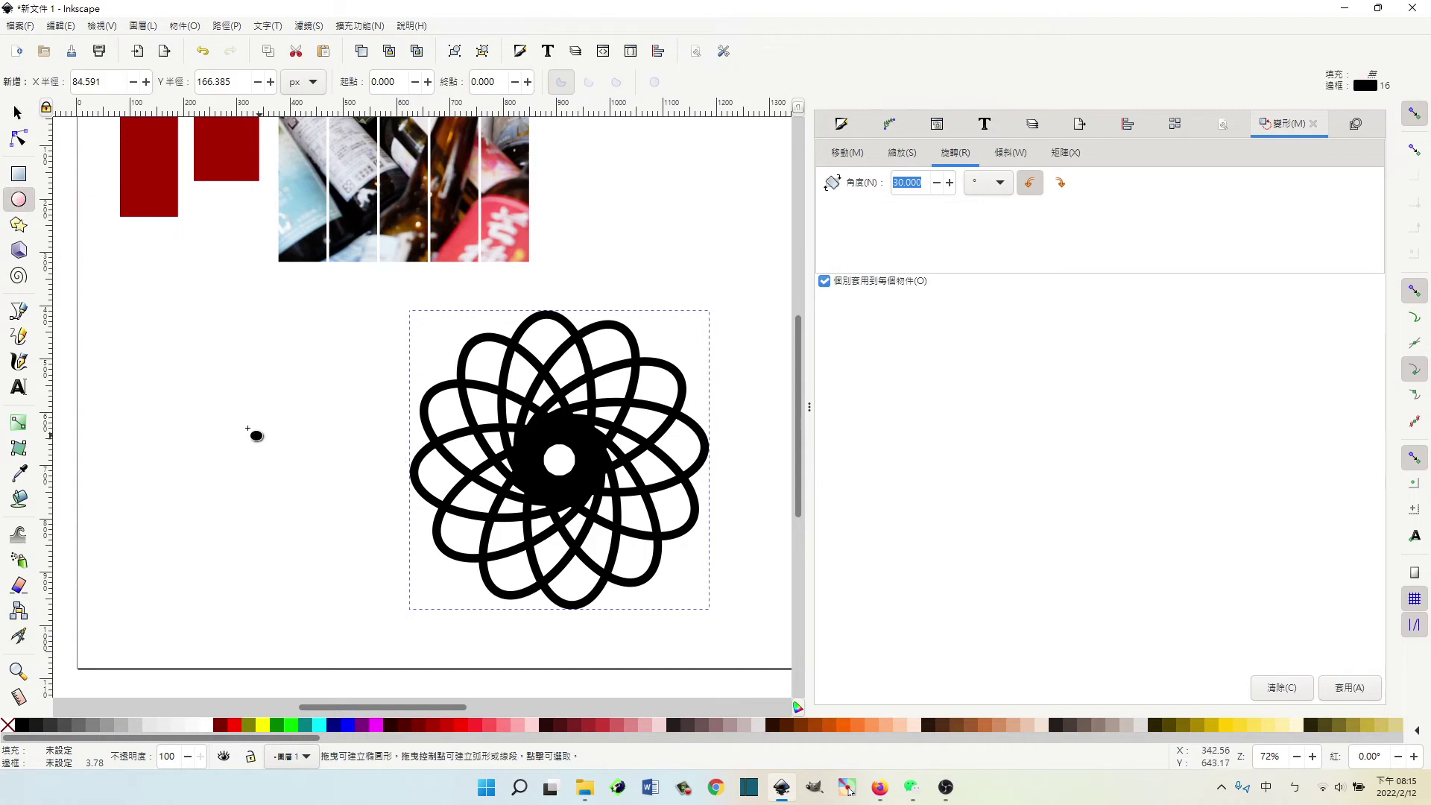
- Draw a tall ellipse left of the flower with a 16 px cyan outline, then select the flower
{"action": "left_click_drag", "start_coordinate": [161, 346], "coordinate": [232, 537]}
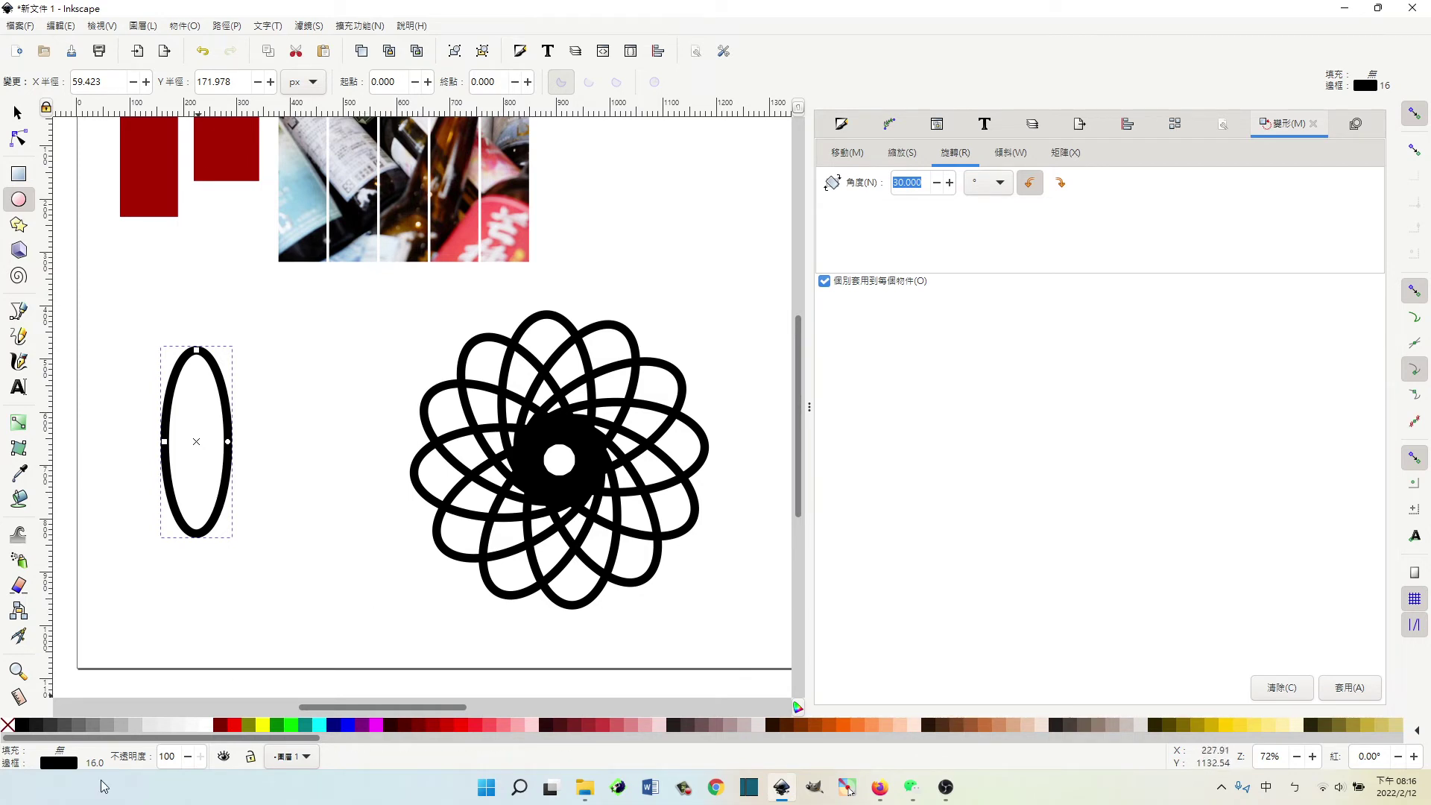
{"action": "left_click", "coordinate": [318, 726], "text": "shift"}
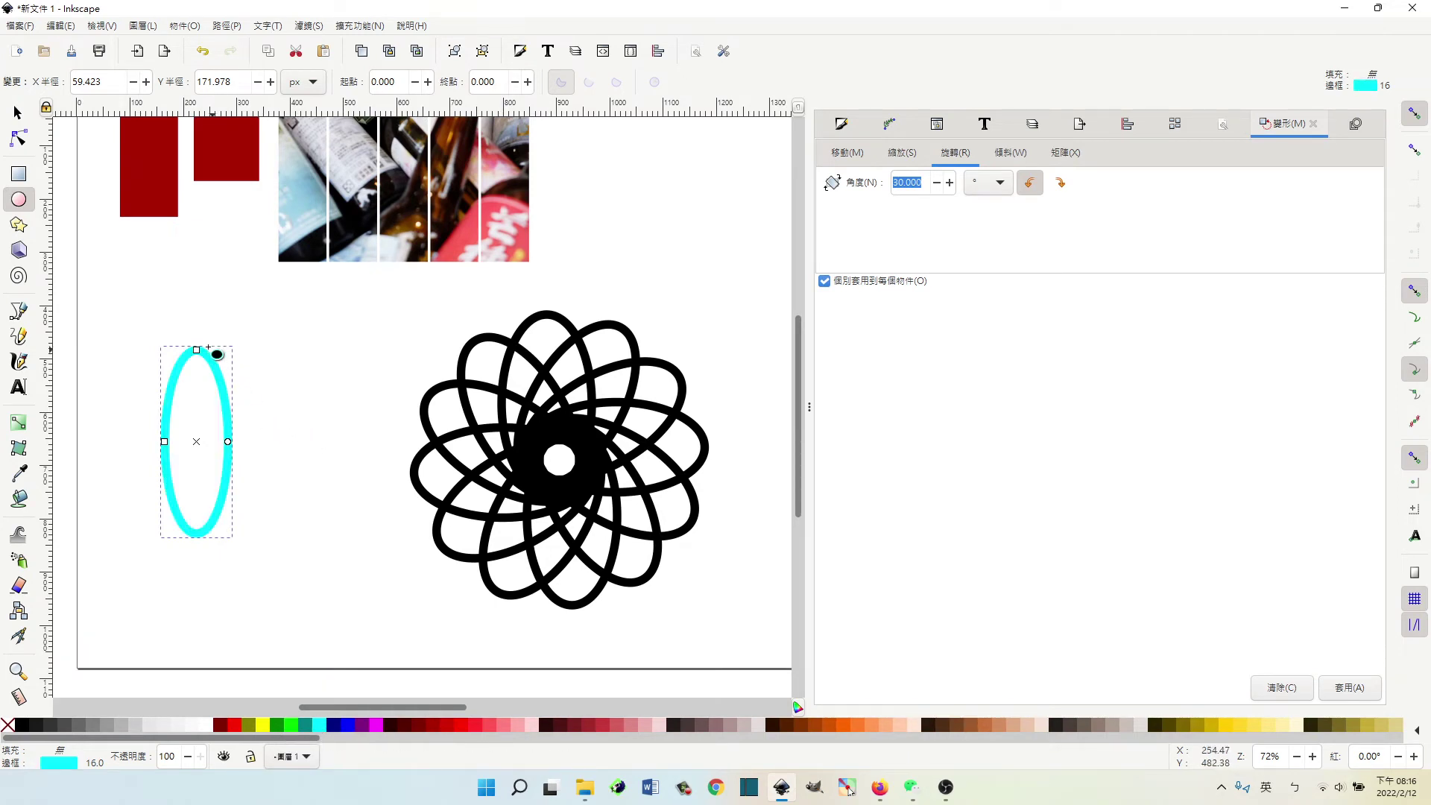
{"action": "left_click", "coordinate": [22, 116]}
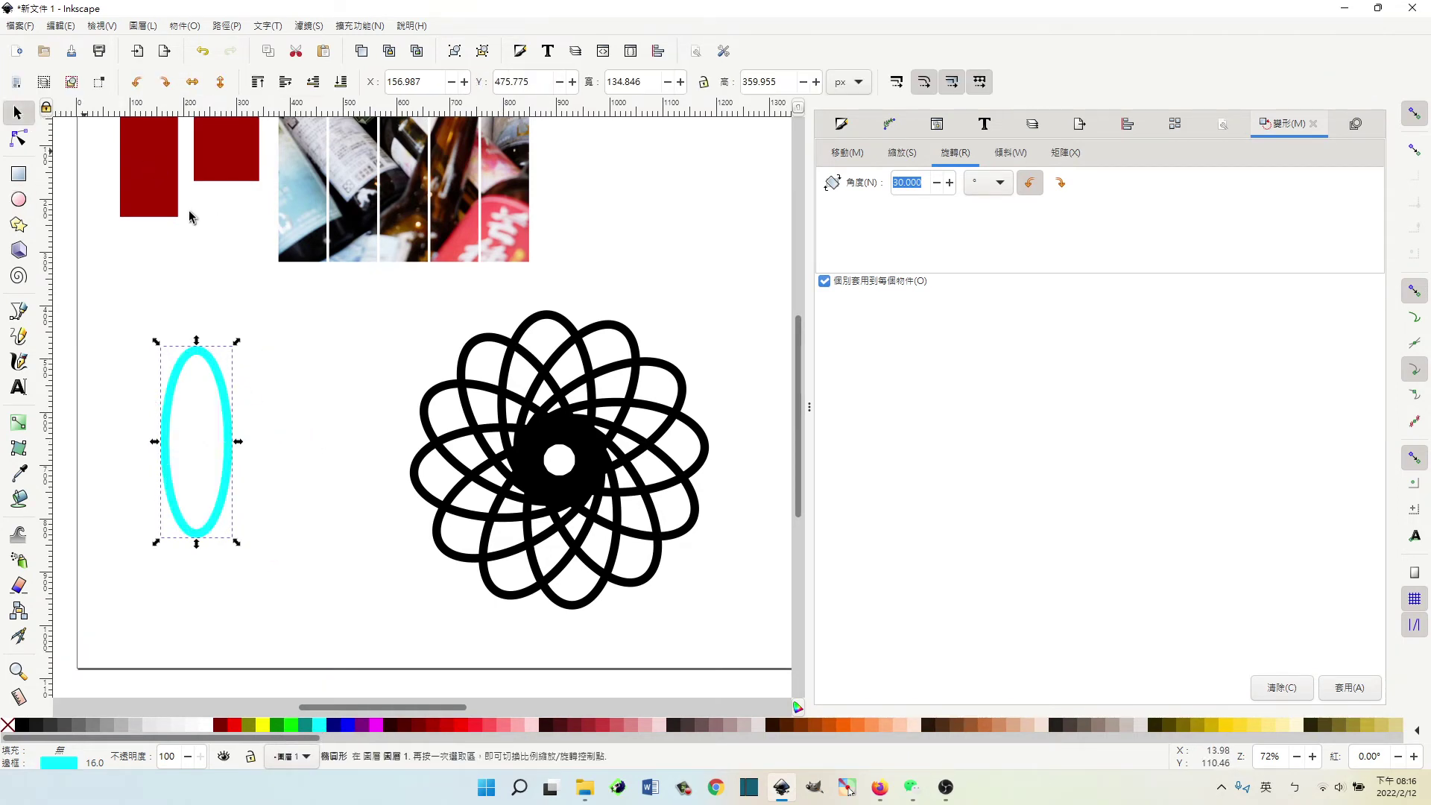
{"action": "left_click", "coordinate": [586, 482]}
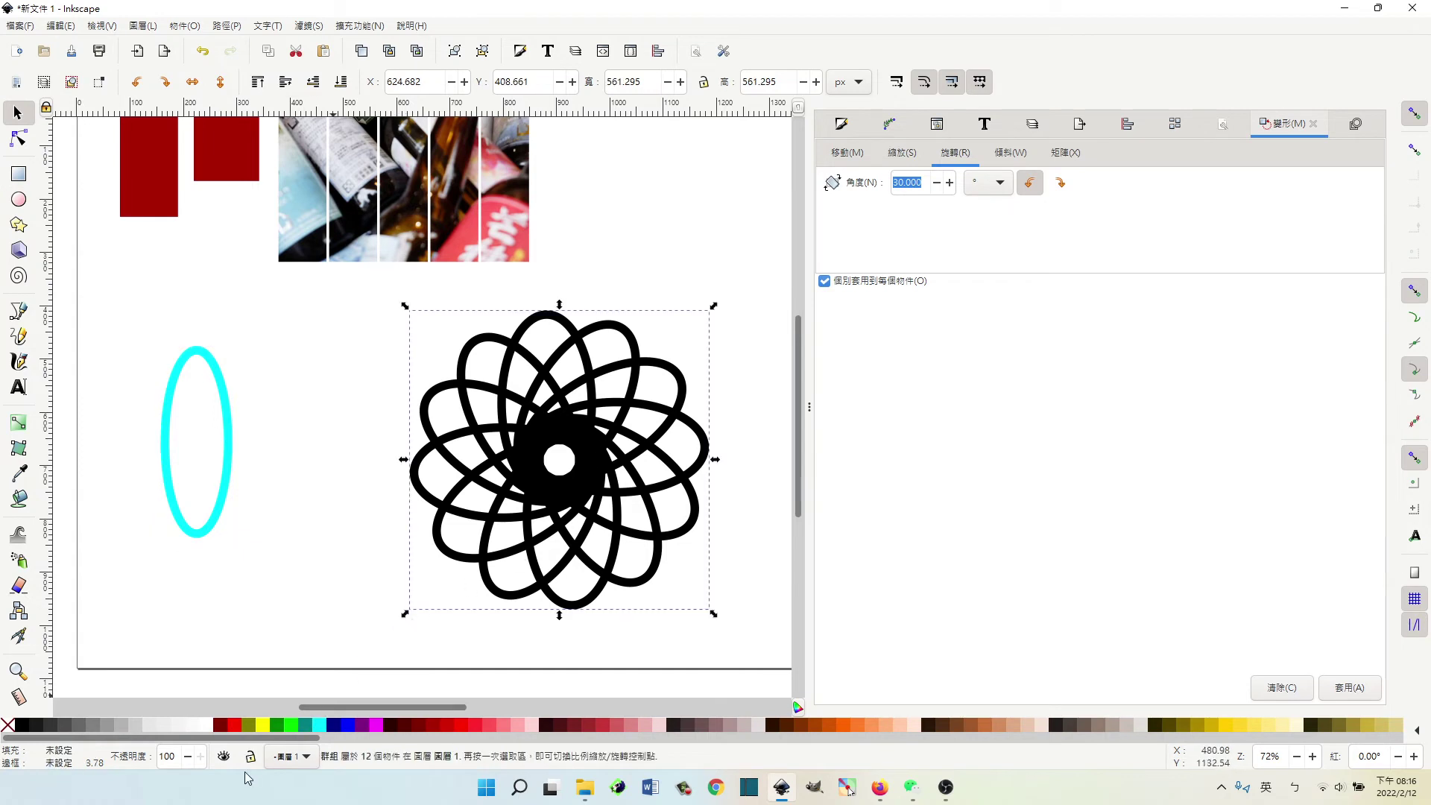
- Give the flower teal outlines, briefly try a yellow fill, then remove the fill again
{"action": "left_click", "coordinate": [305, 725]}
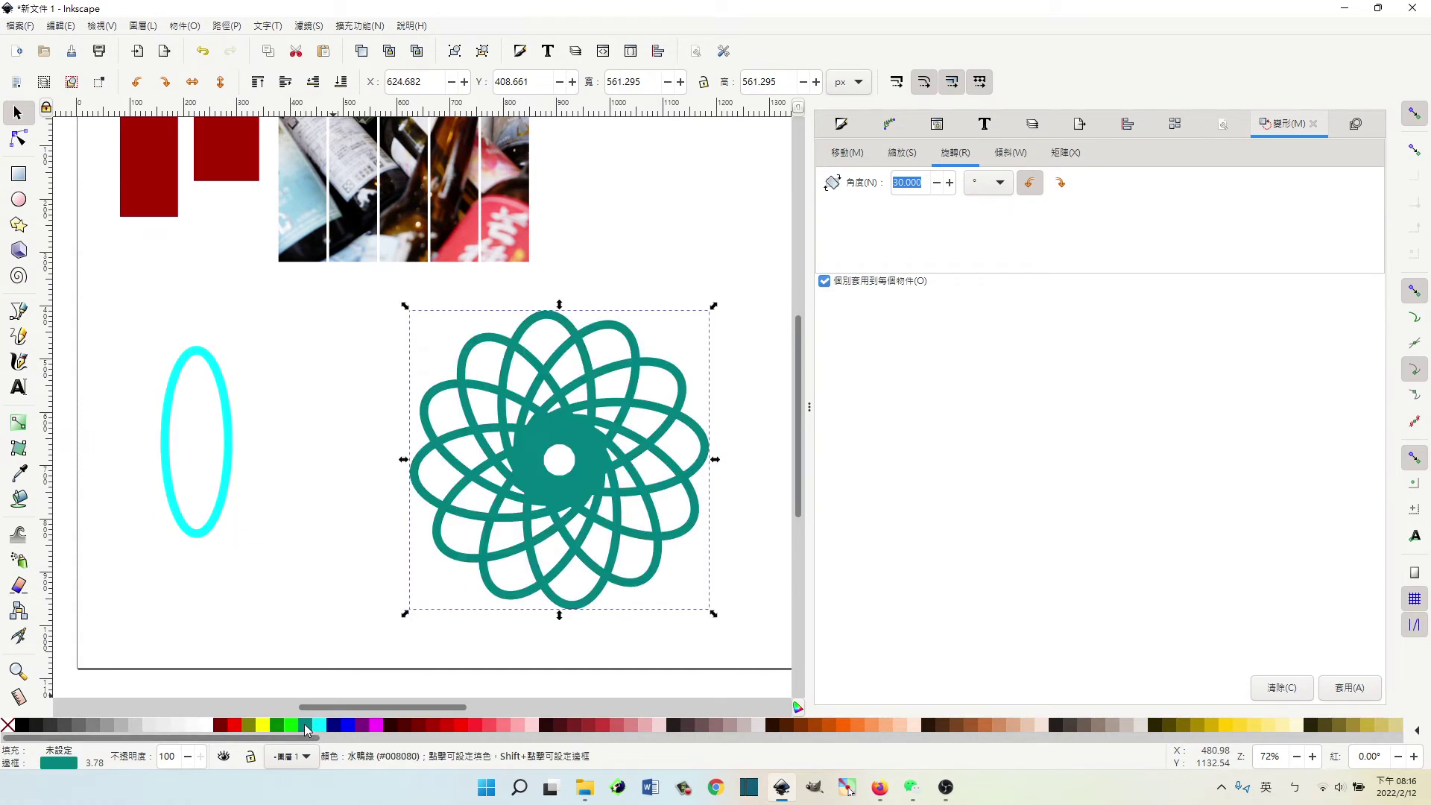
{"action": "left_click", "coordinate": [255, 337]}
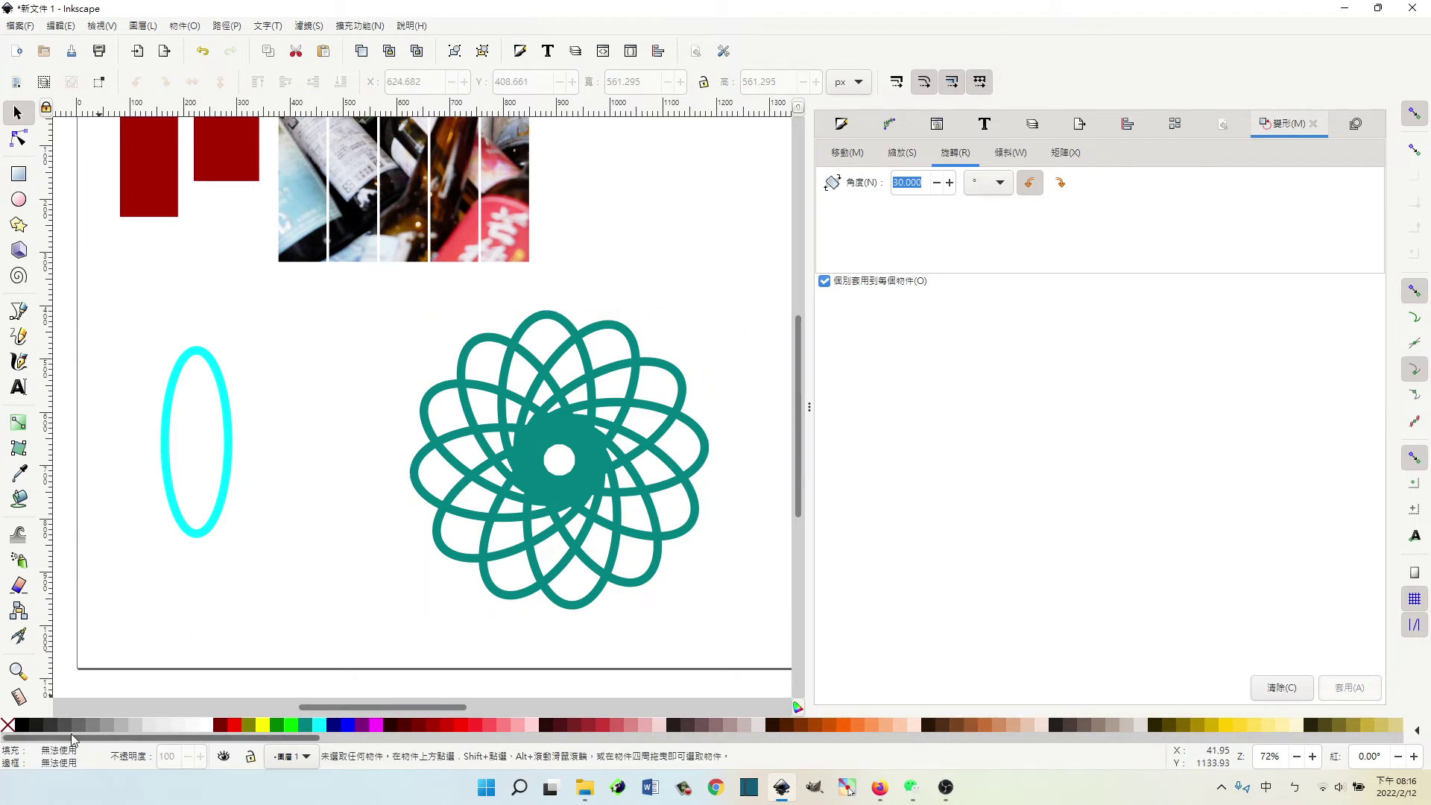
{"action": "left_click", "coordinate": [570, 491]}
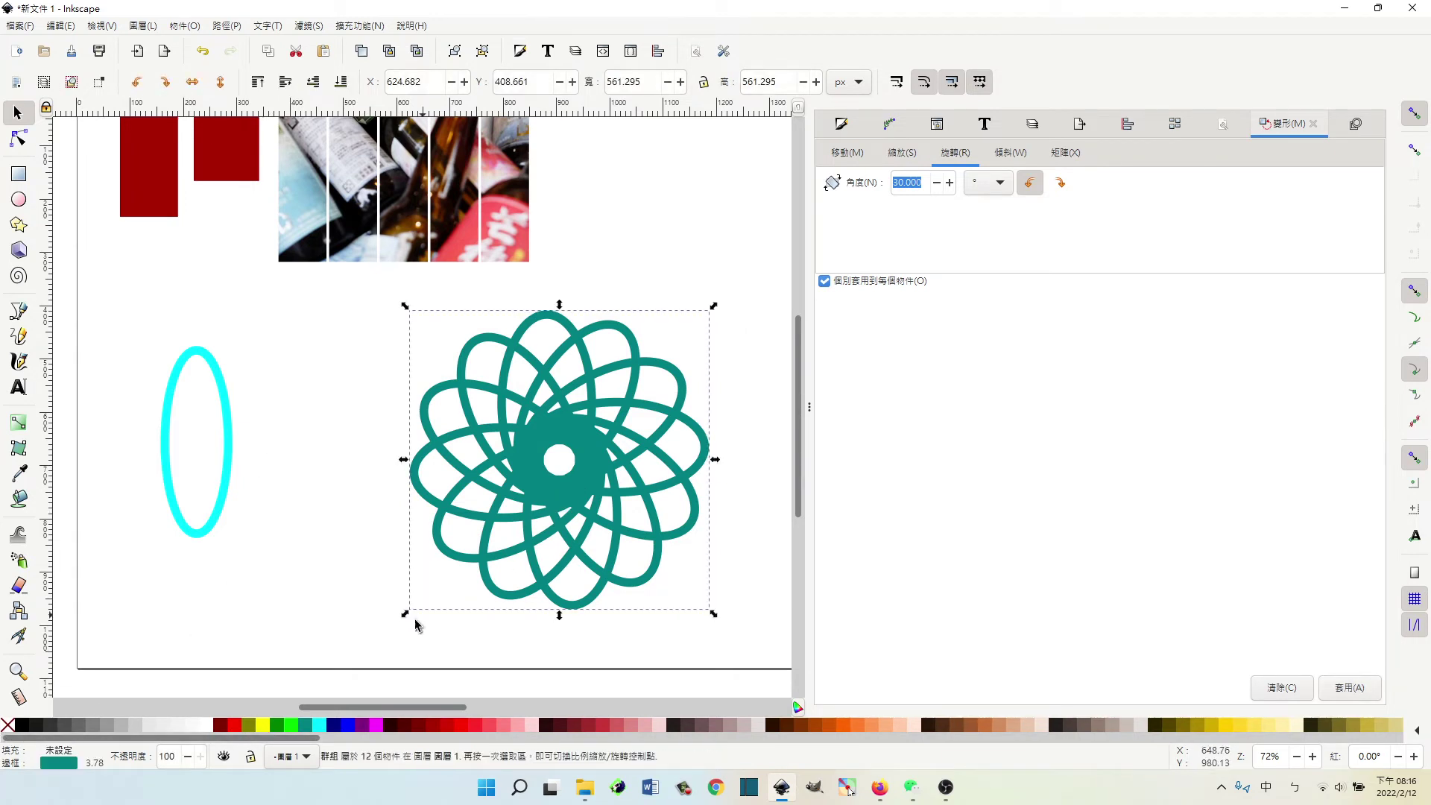
{"action": "left_click", "coordinate": [257, 727]}
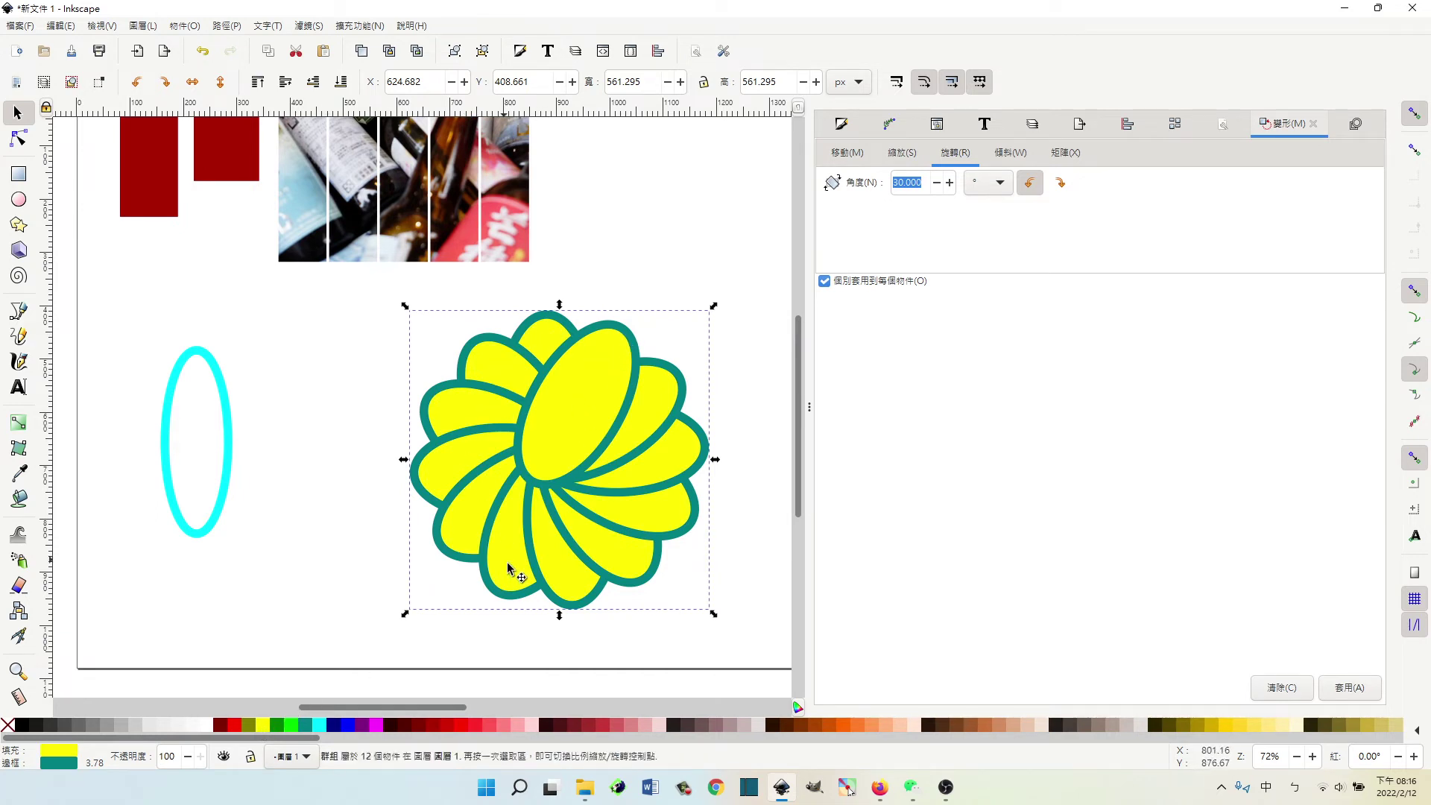
{"action": "left_click", "coordinate": [7, 725]}
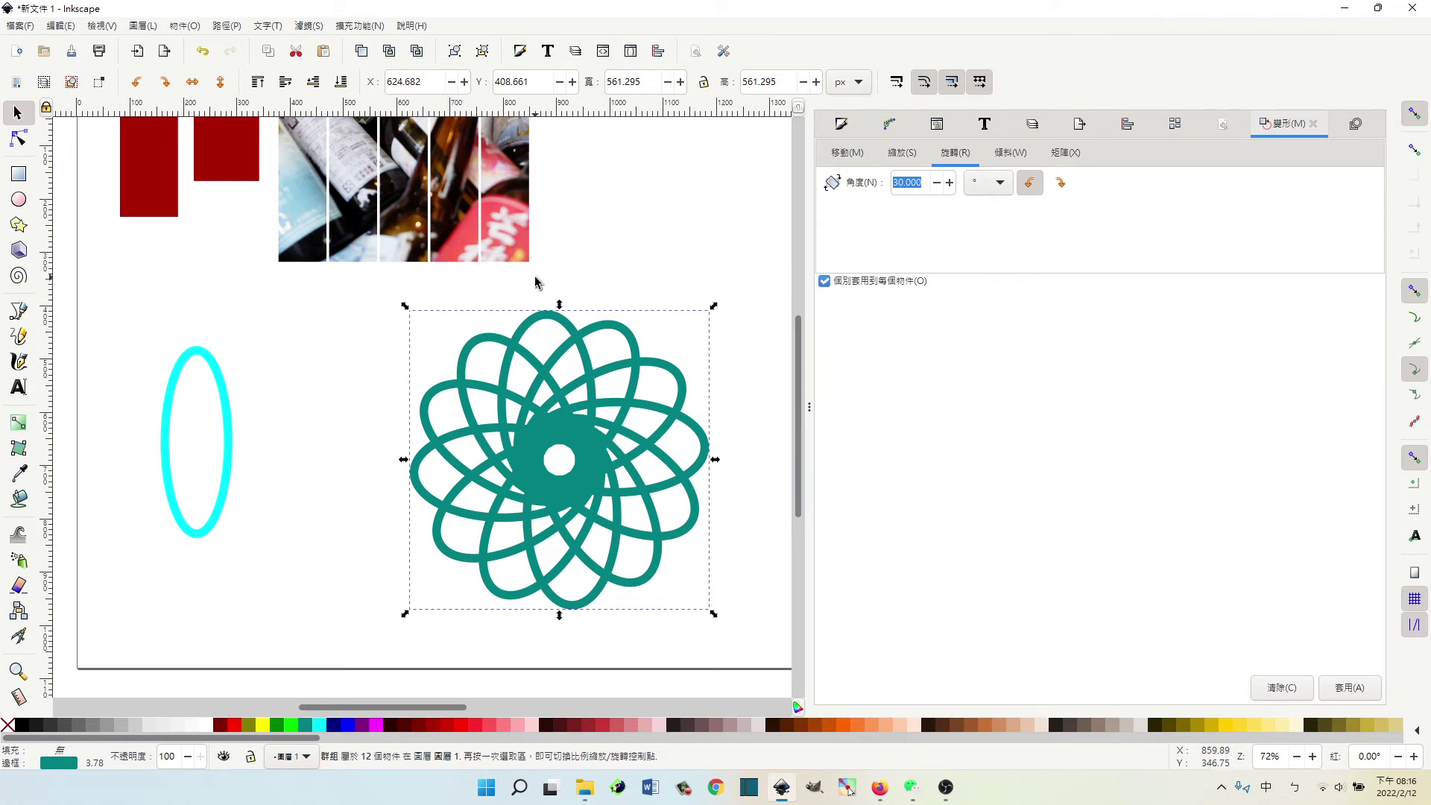
- Move the flower up beside the photo strips and the cyan ellipse to the right
{"action": "left_click_drag", "start_coordinate": [799, 370], "coordinate": [790, 338]}
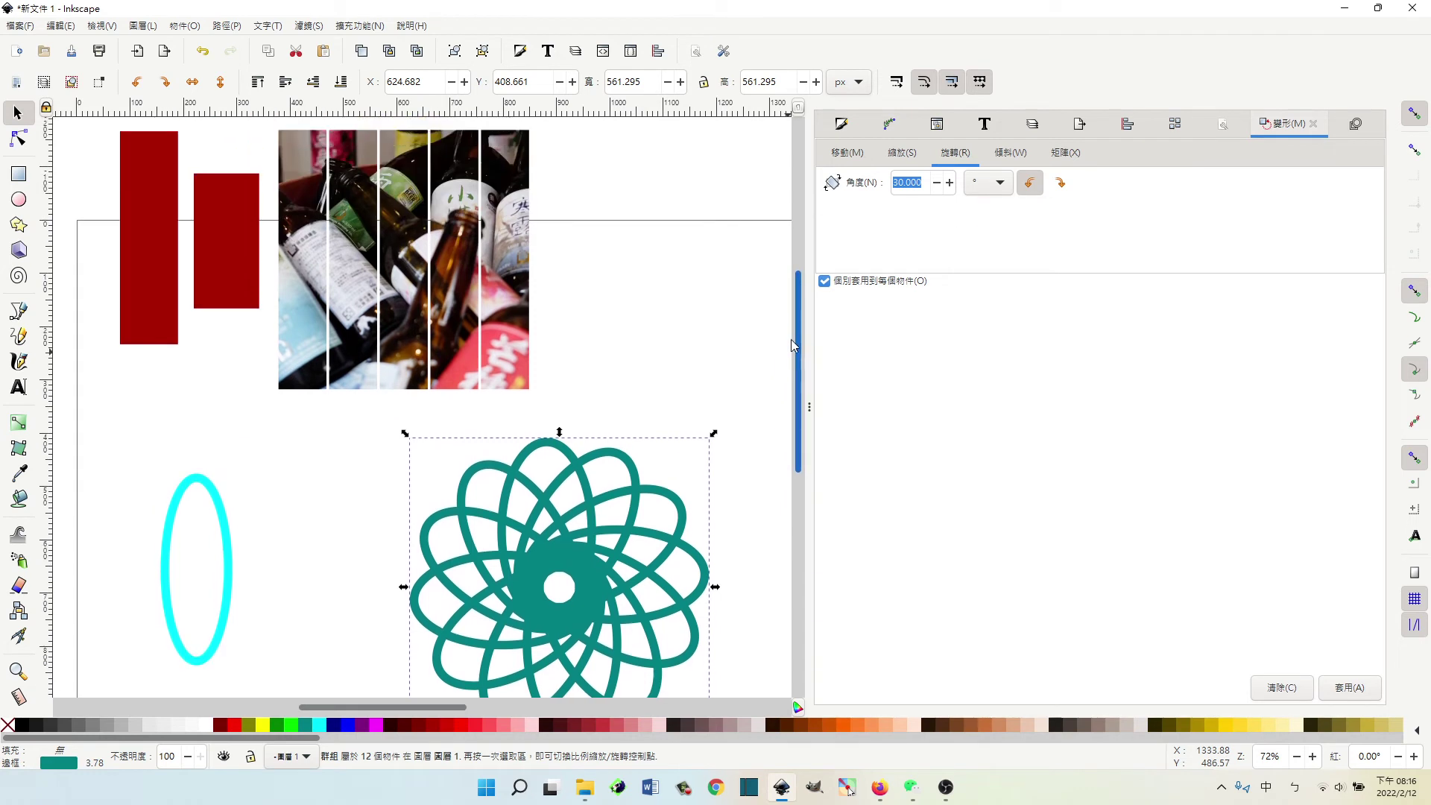
{"action": "left_click_drag", "start_coordinate": [584, 559], "coordinate": [635, 245]}
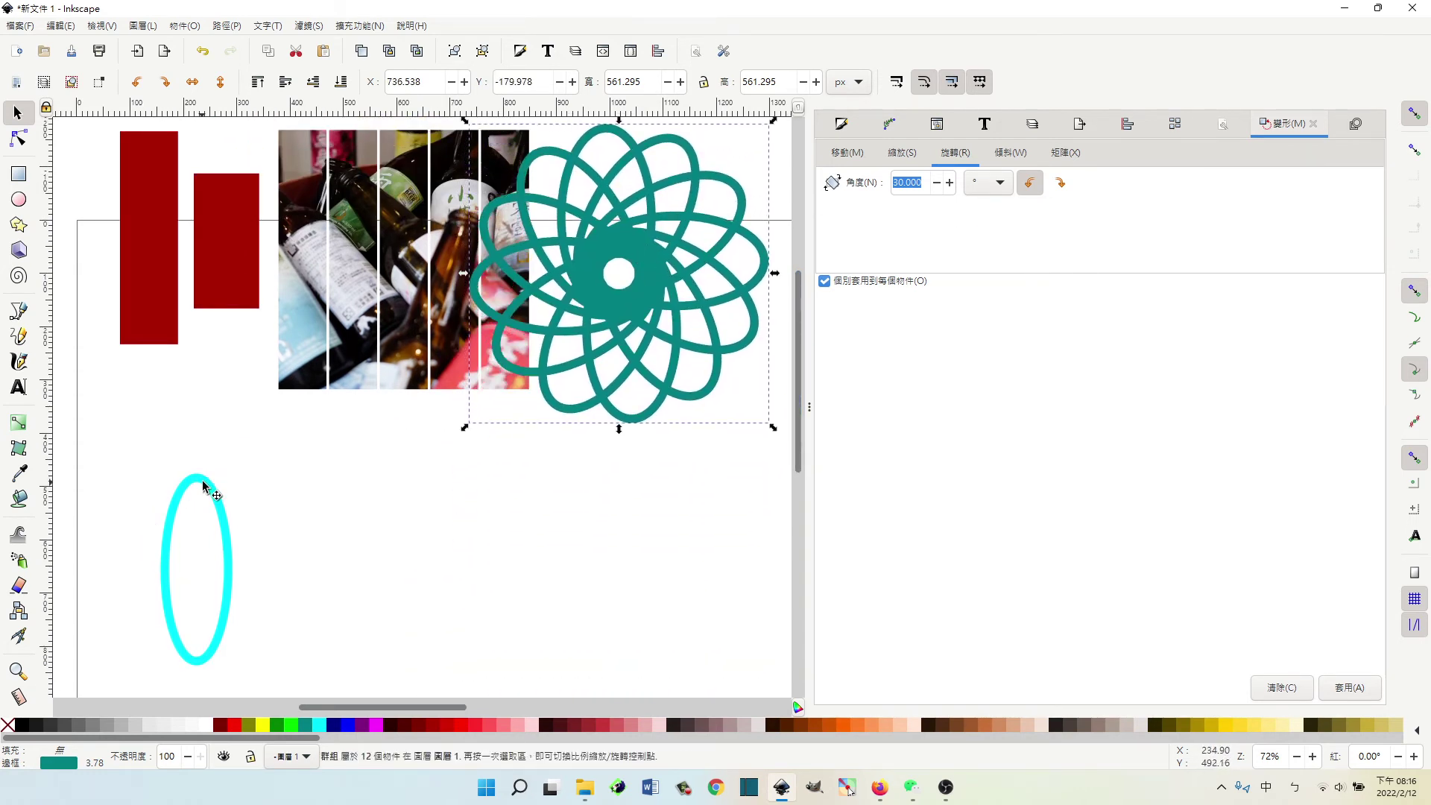
{"action": "mouse_move", "coordinate": [204, 485]}
{"action": "left_mouse_down"}
{"action": "mouse_move", "coordinate": [730, 447]}
{"action": "mouse_move", "coordinate": [758, 411]}
{"action": "left_mouse_up"}
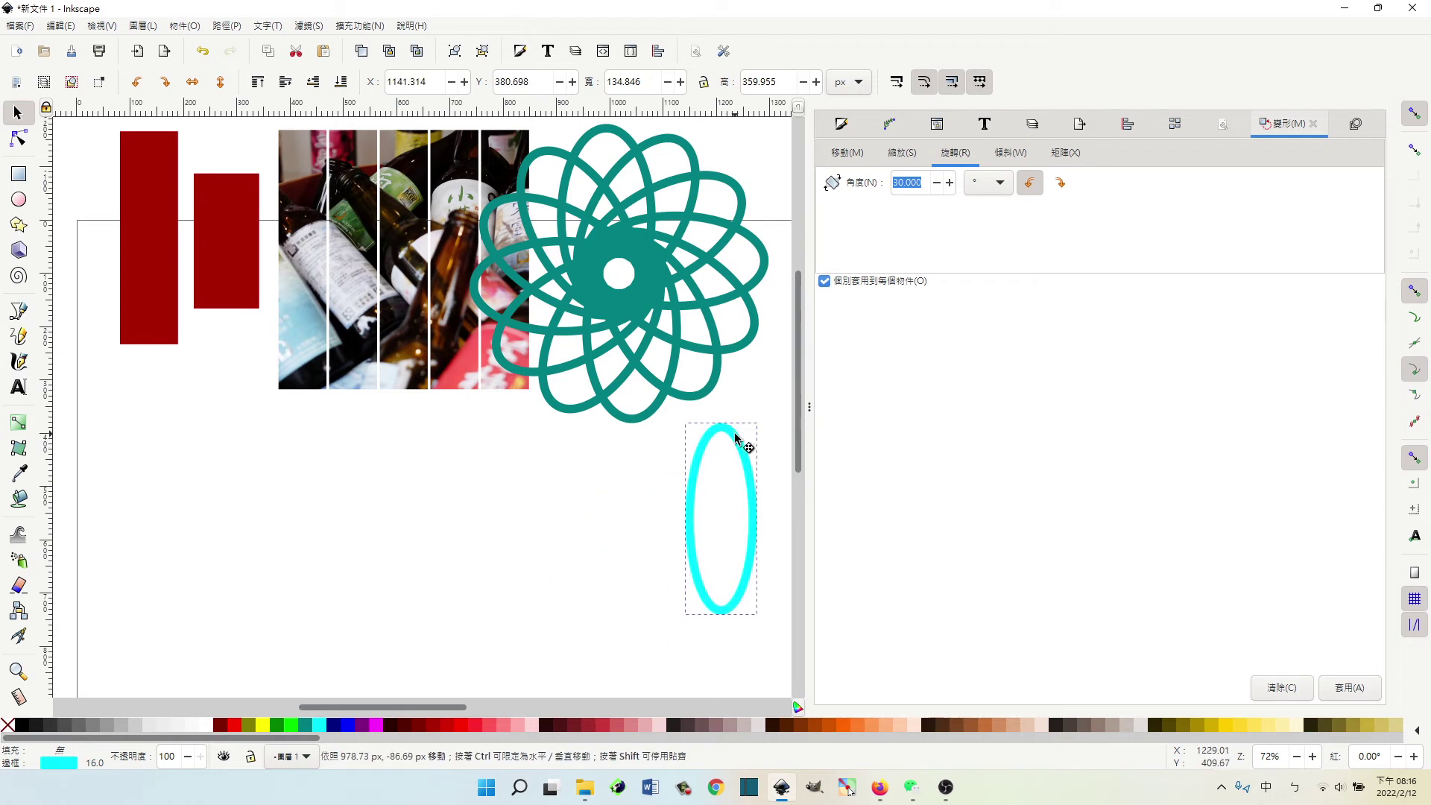
- Move the tall red bar down the page and set its width to 90 px
{"action": "left_click", "coordinate": [149, 281]}
{"action": "left_click_drag", "start_coordinate": [149, 280], "coordinate": [182, 566]}
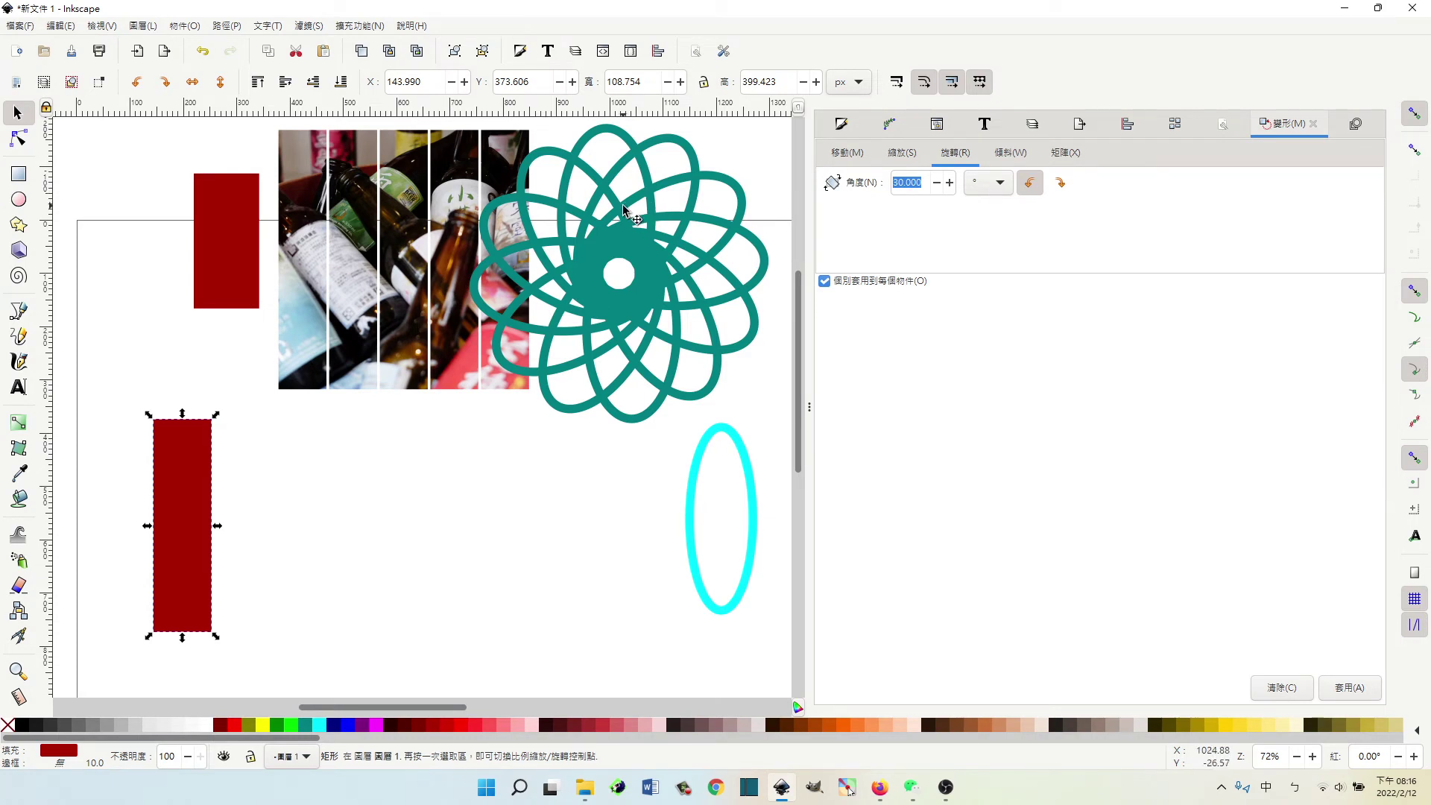
{"action": "triple_click", "coordinate": [640, 77]}
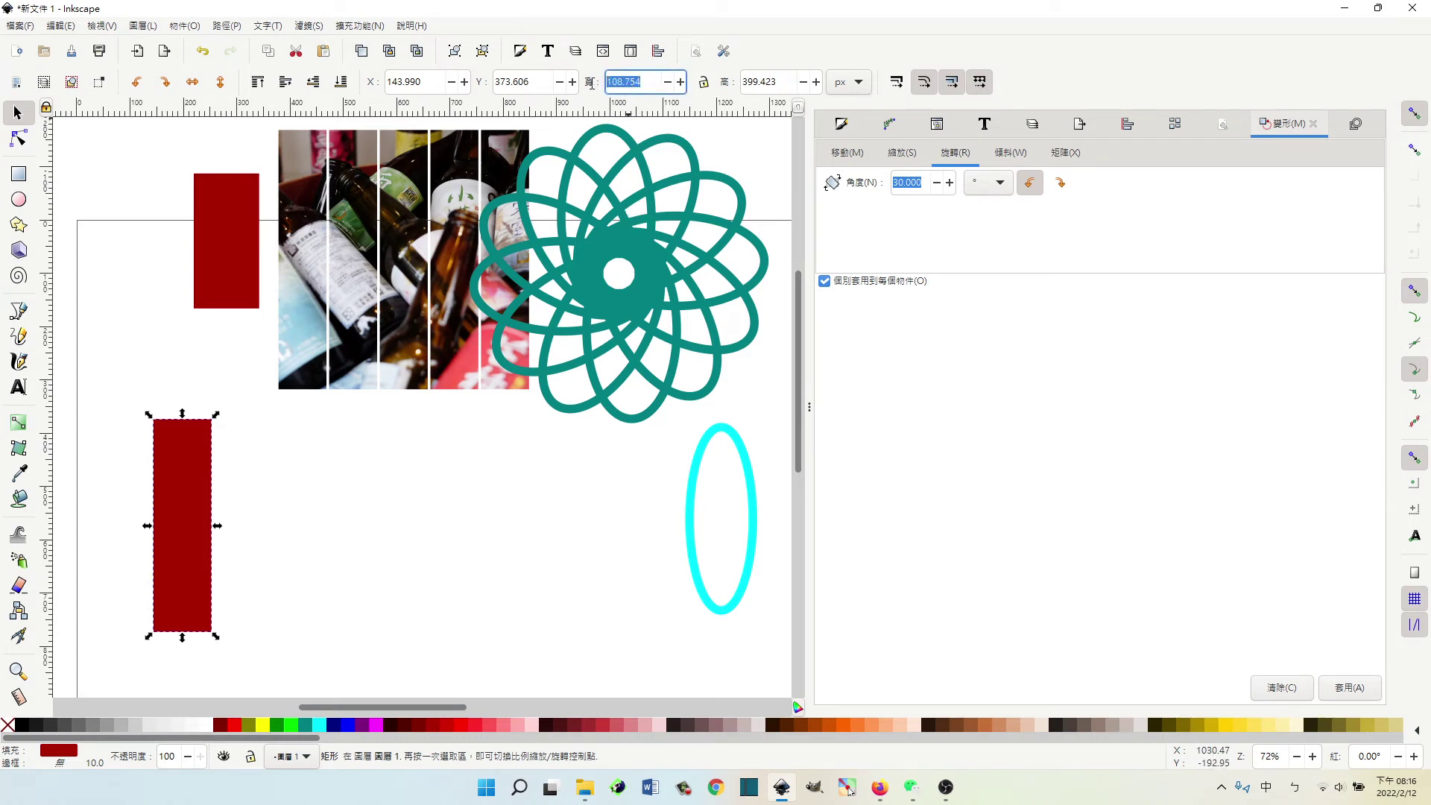
{"action": "type", "text": "90"}
{"action": "key", "text": "Return"}
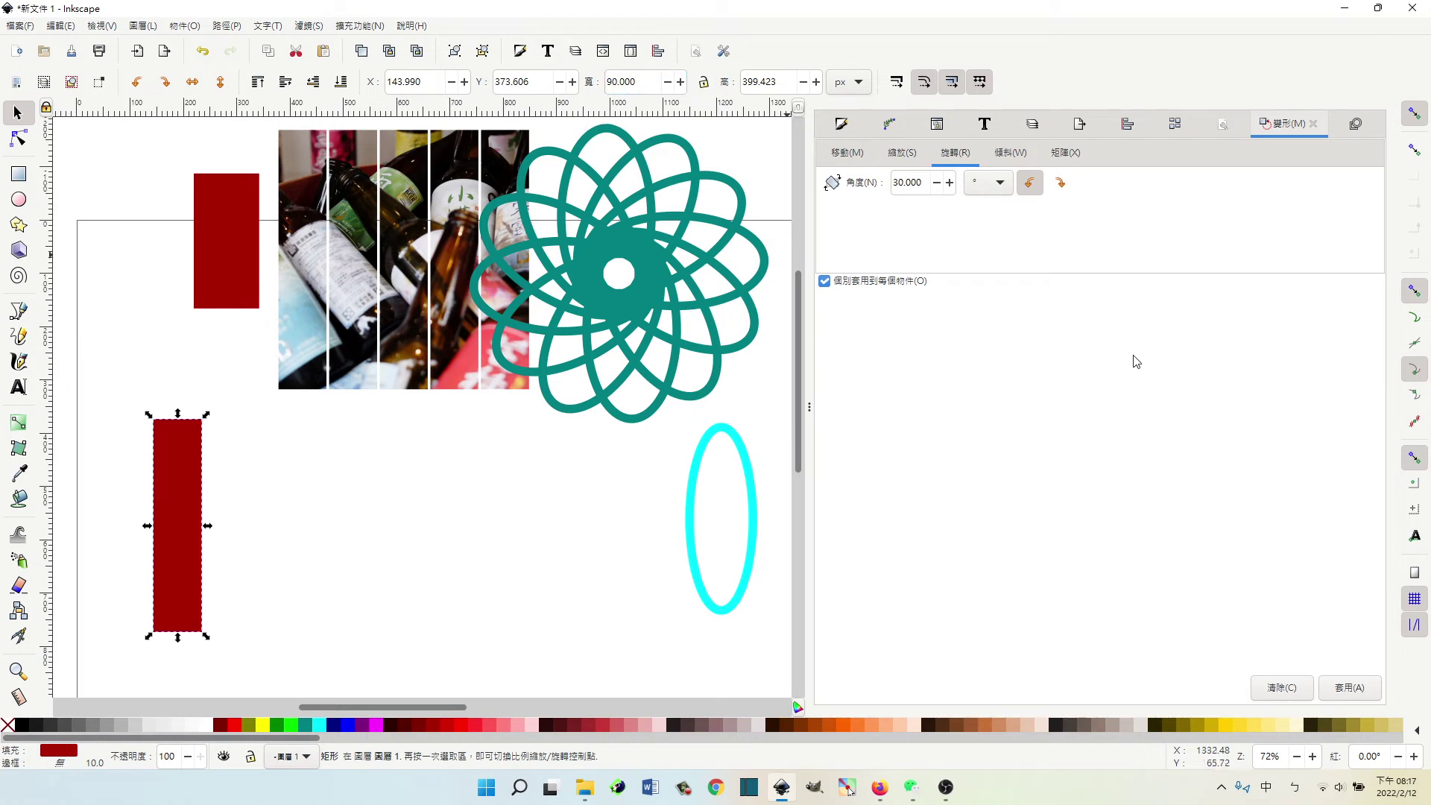
- Create the second and third bars, each moved 95 px right and scaled to 70% height
{"action": "left_click", "coordinate": [846, 152]}
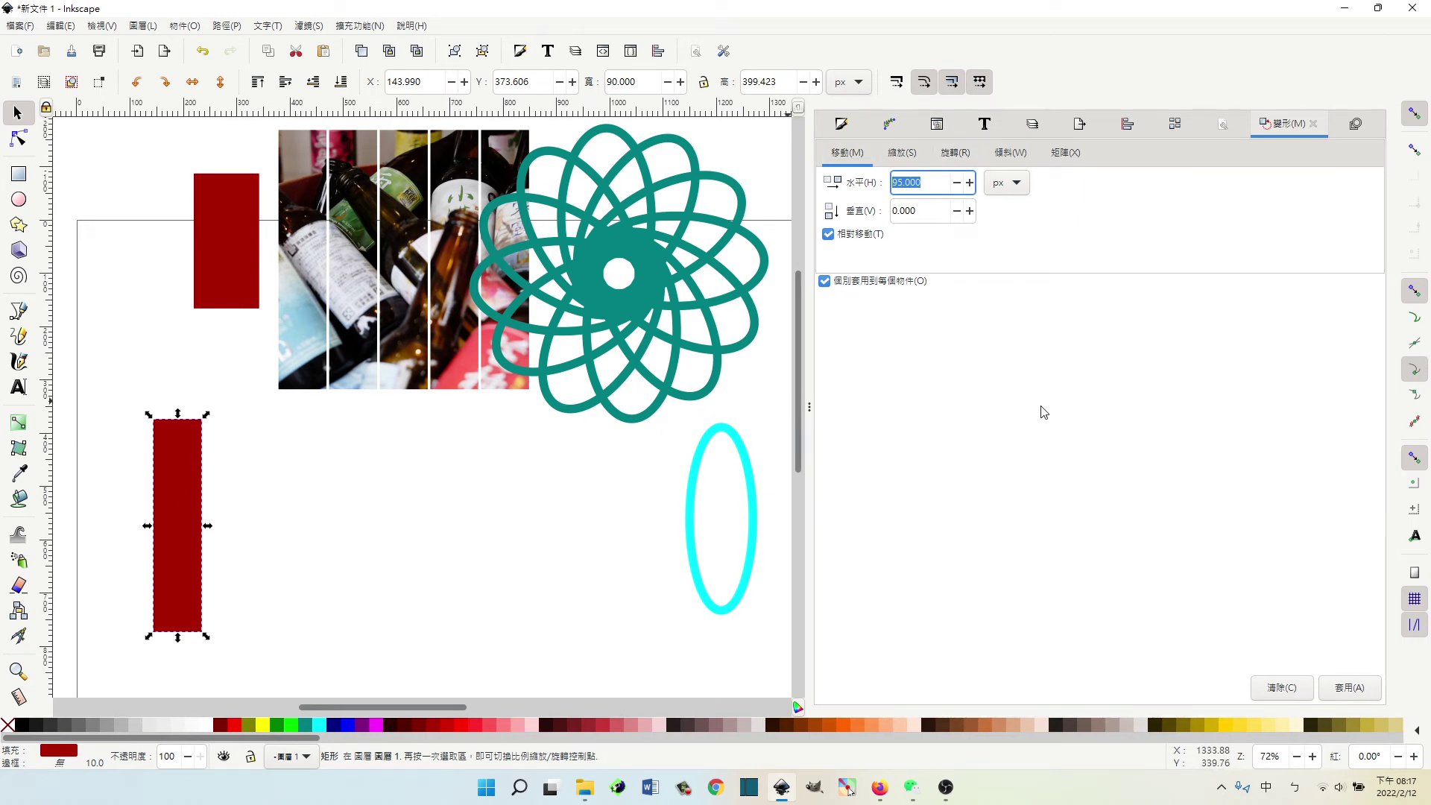
{"action": "left_click", "coordinate": [1347, 687]}
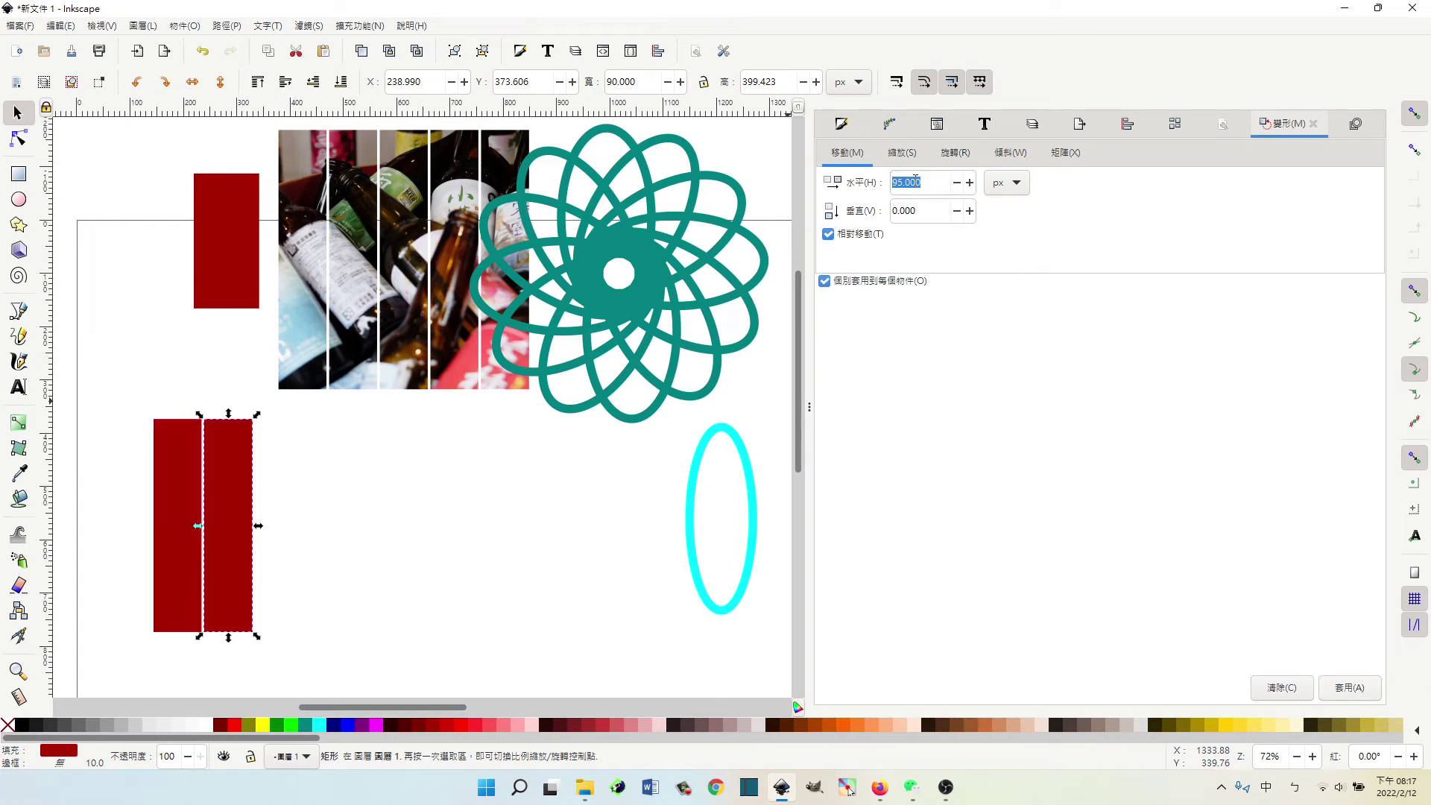
{"action": "left_click", "coordinate": [900, 155]}
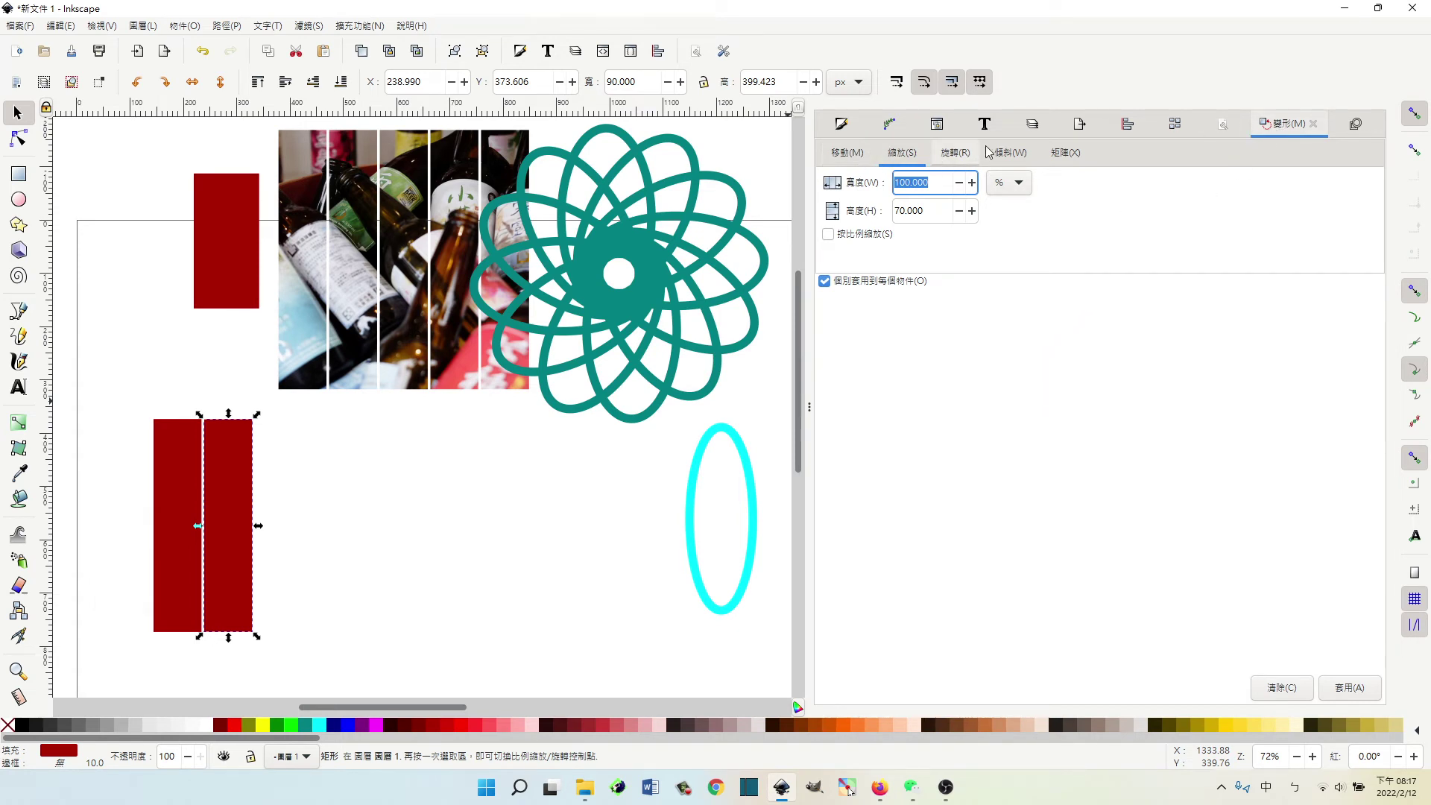
{"action": "left_click", "coordinate": [1348, 692]}
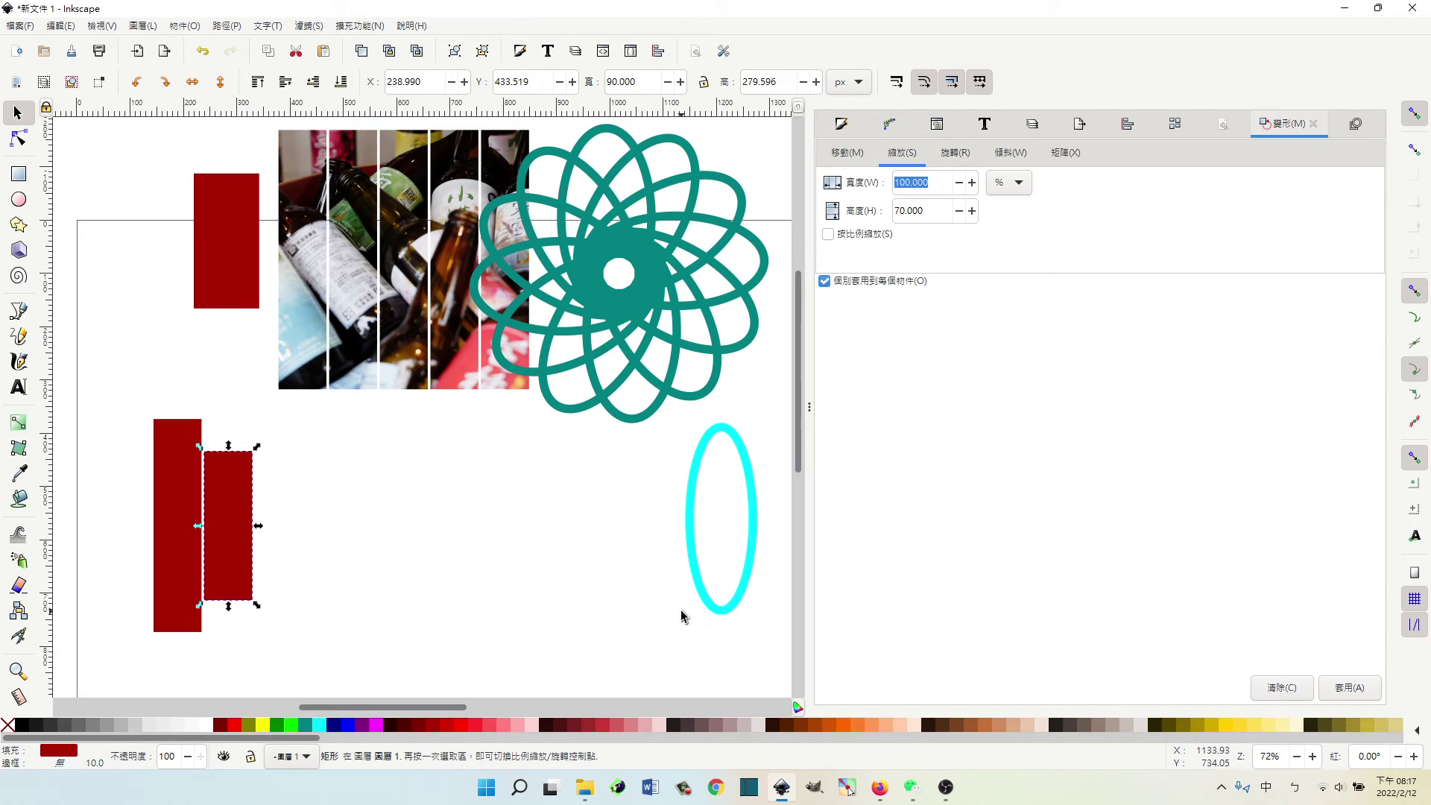
{"action": "left_click", "coordinate": [849, 153]}
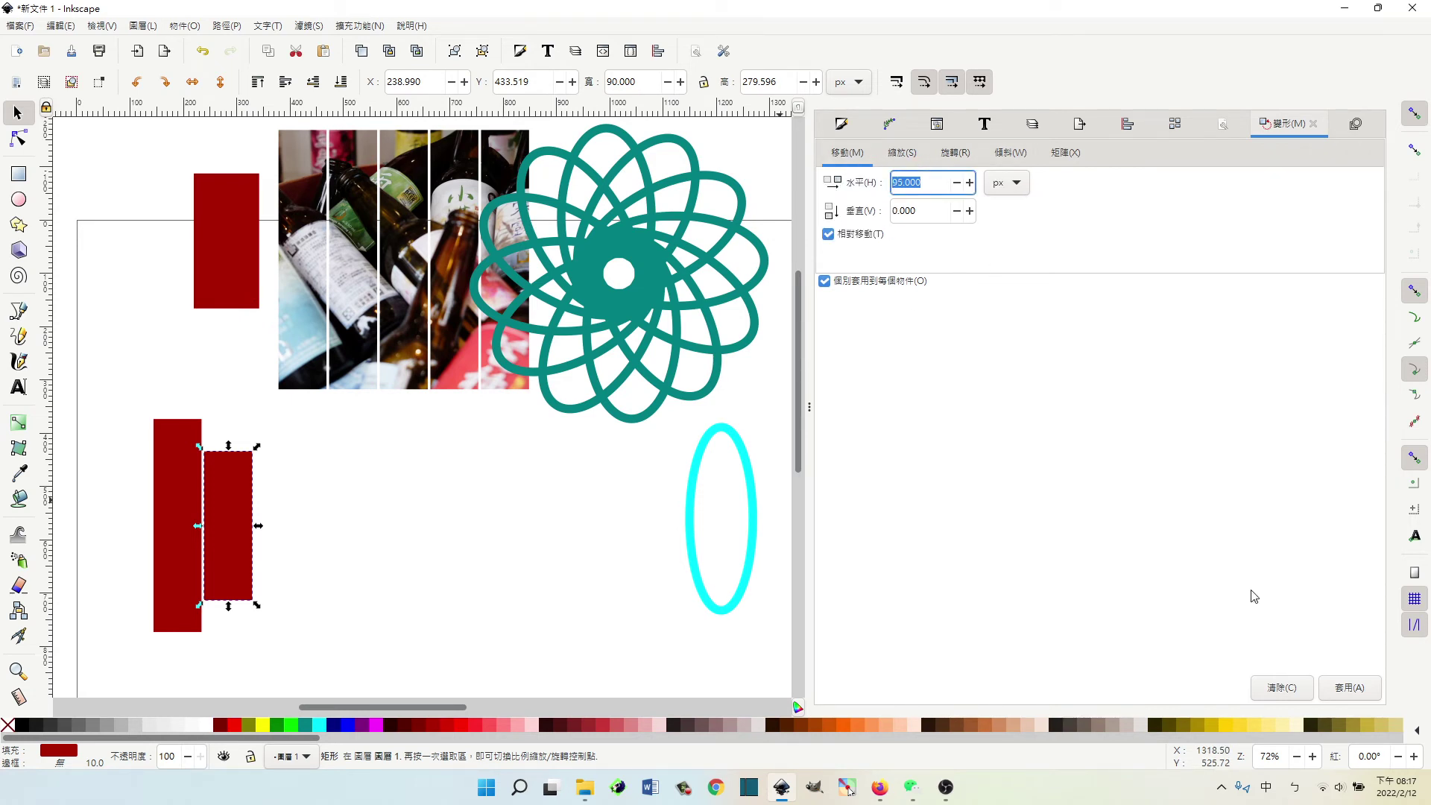
{"action": "left_click", "coordinate": [1351, 689]}
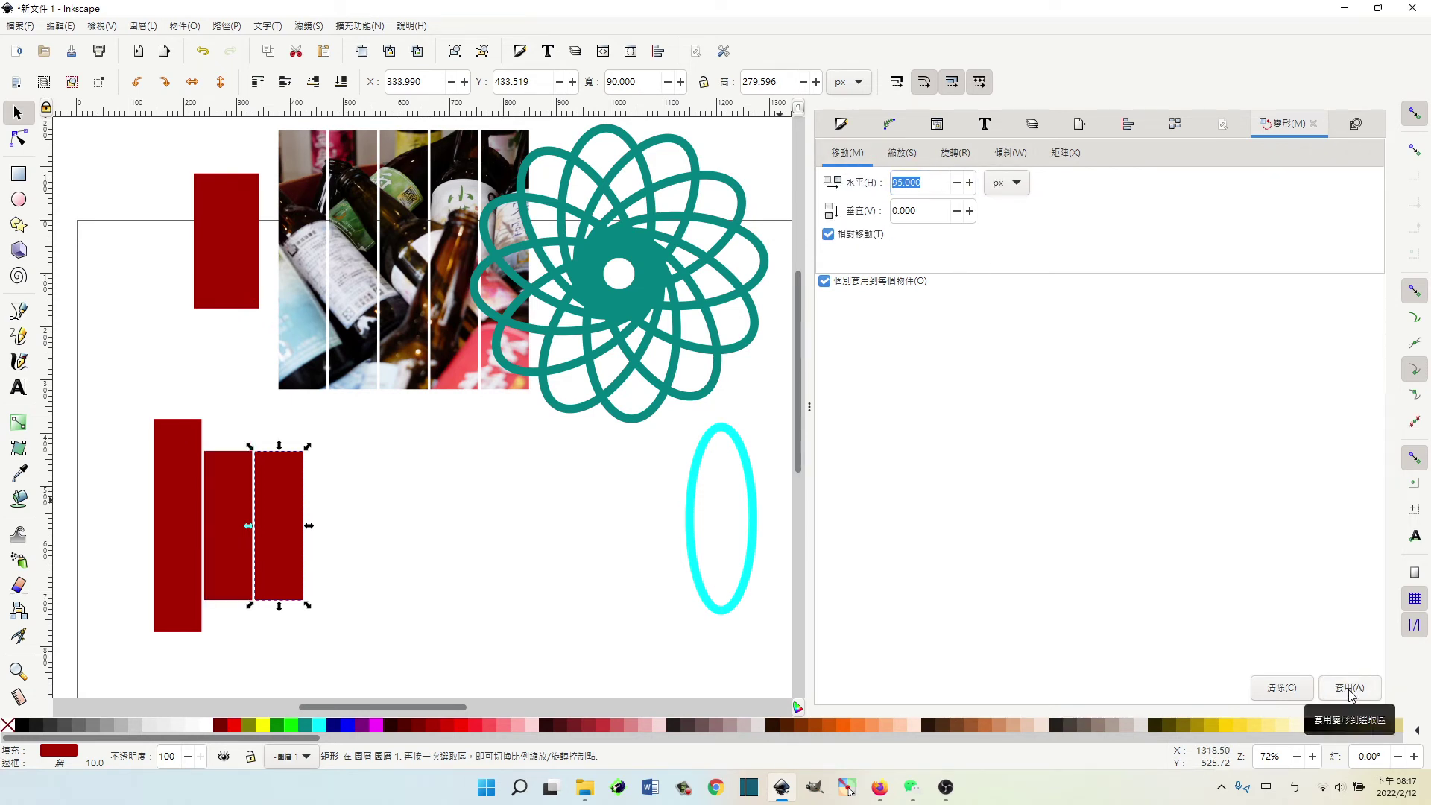
{"action": "left_click", "coordinate": [904, 152]}
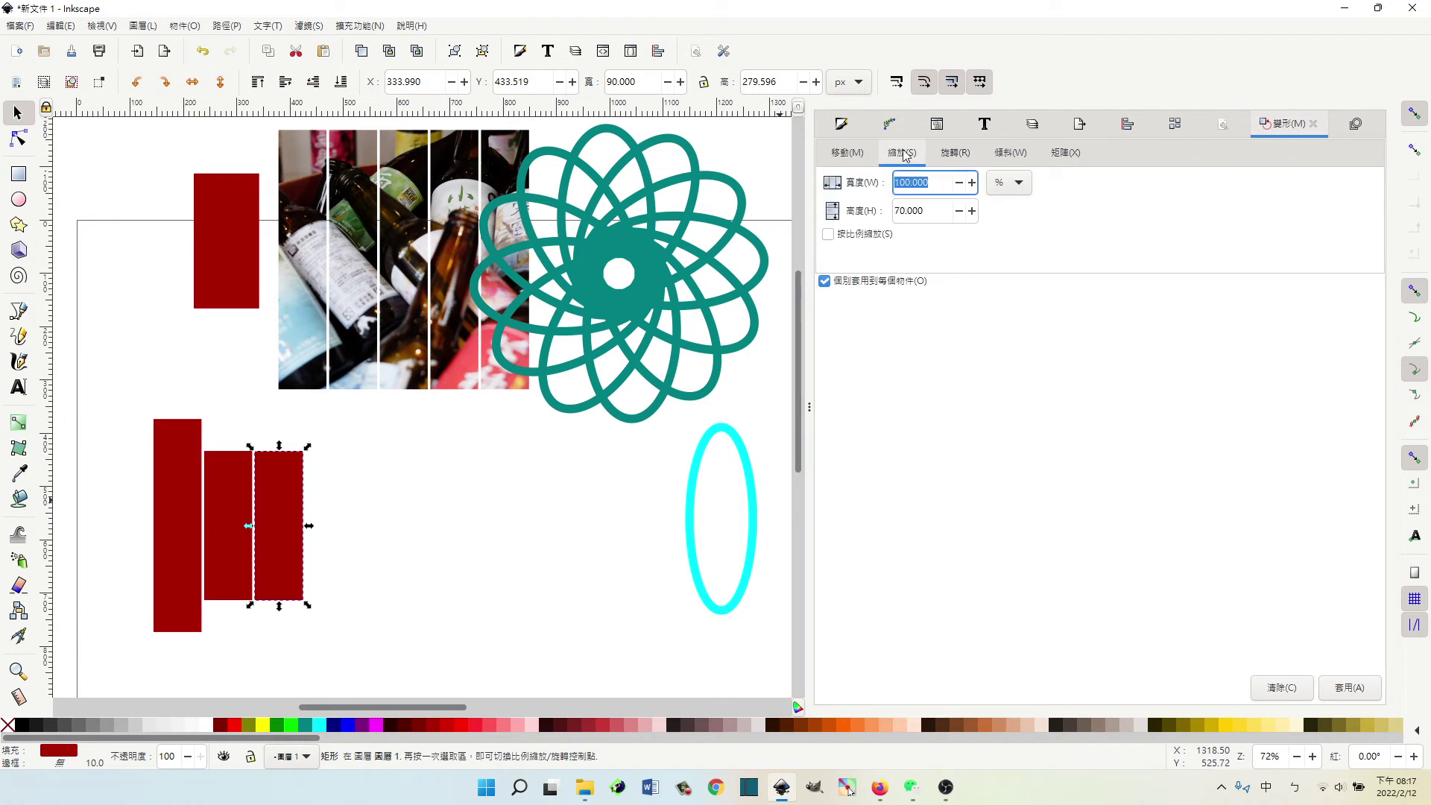
{"action": "left_click", "coordinate": [1349, 693]}
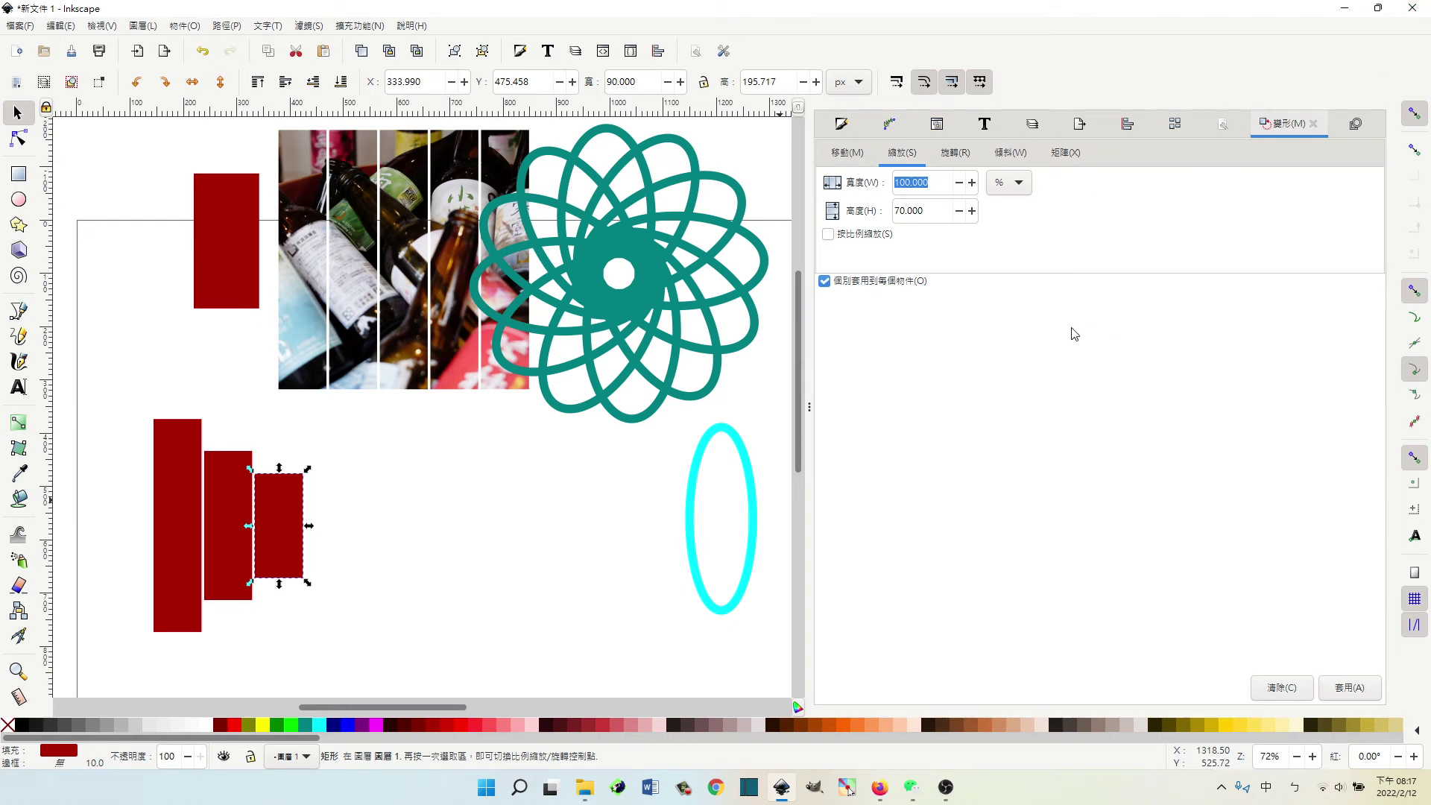
- Create the fourth bar 95 px further right at 70% height, then clear the selection
{"action": "left_click", "coordinate": [845, 154]}
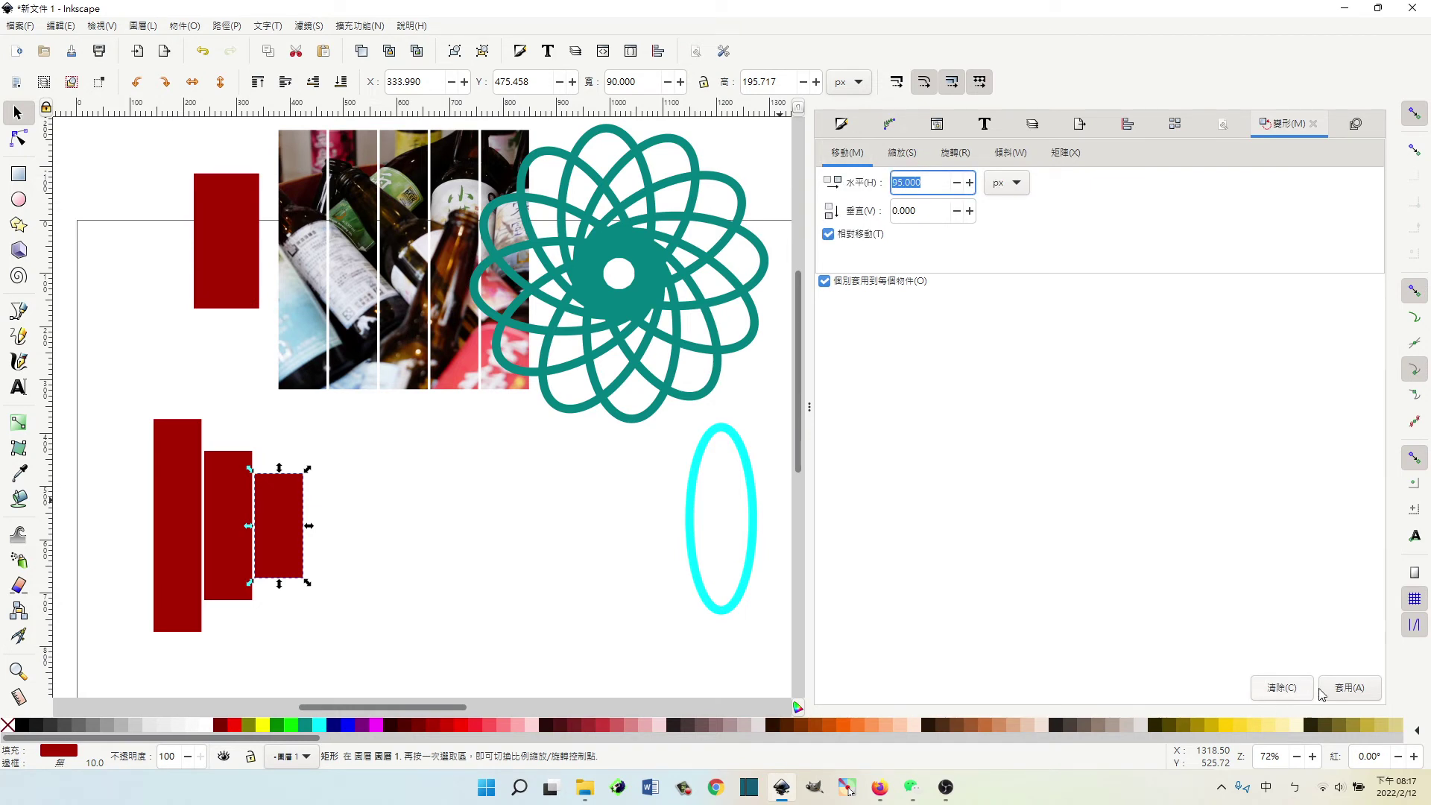
{"action": "left_click", "coordinate": [1347, 690]}
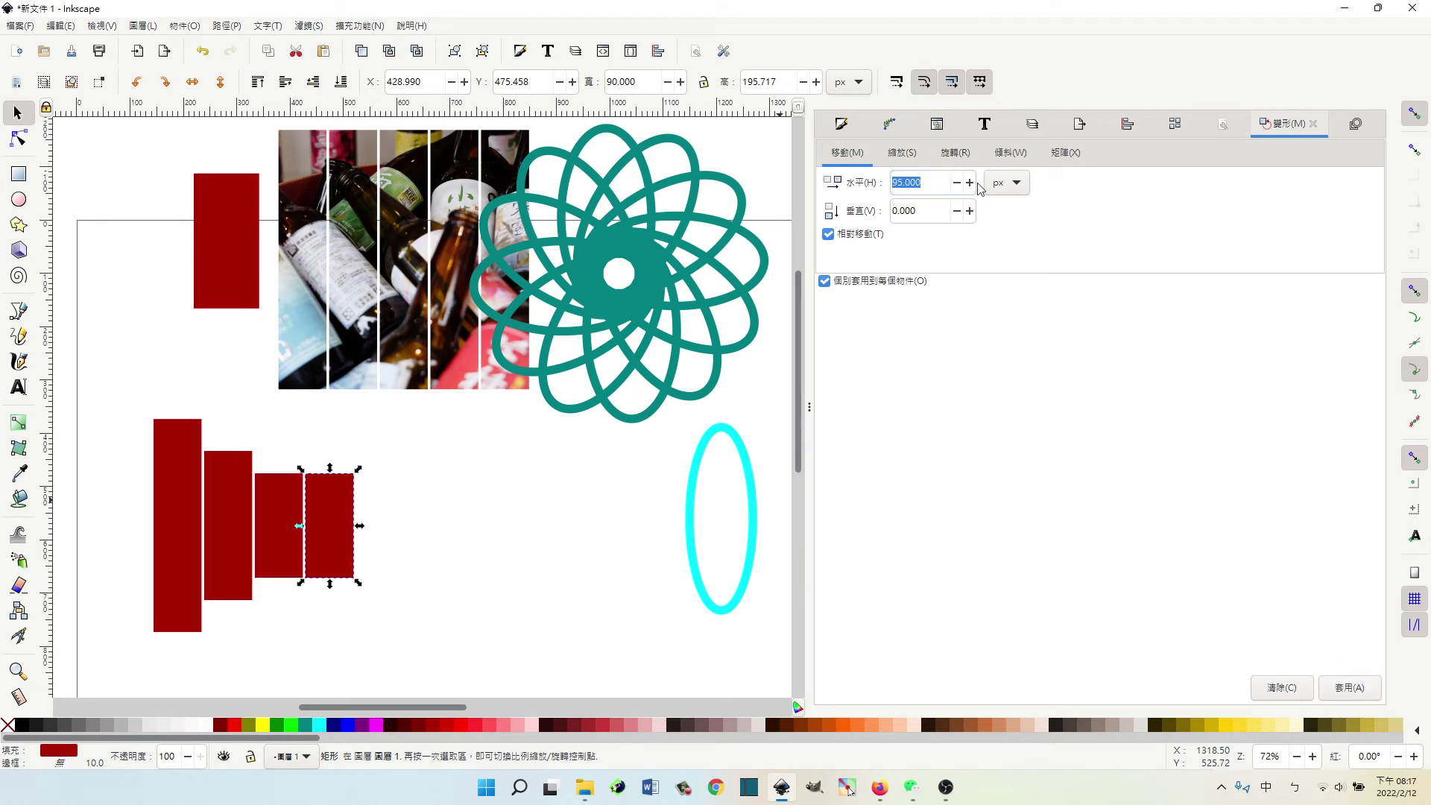
{"action": "left_click", "coordinate": [911, 155]}
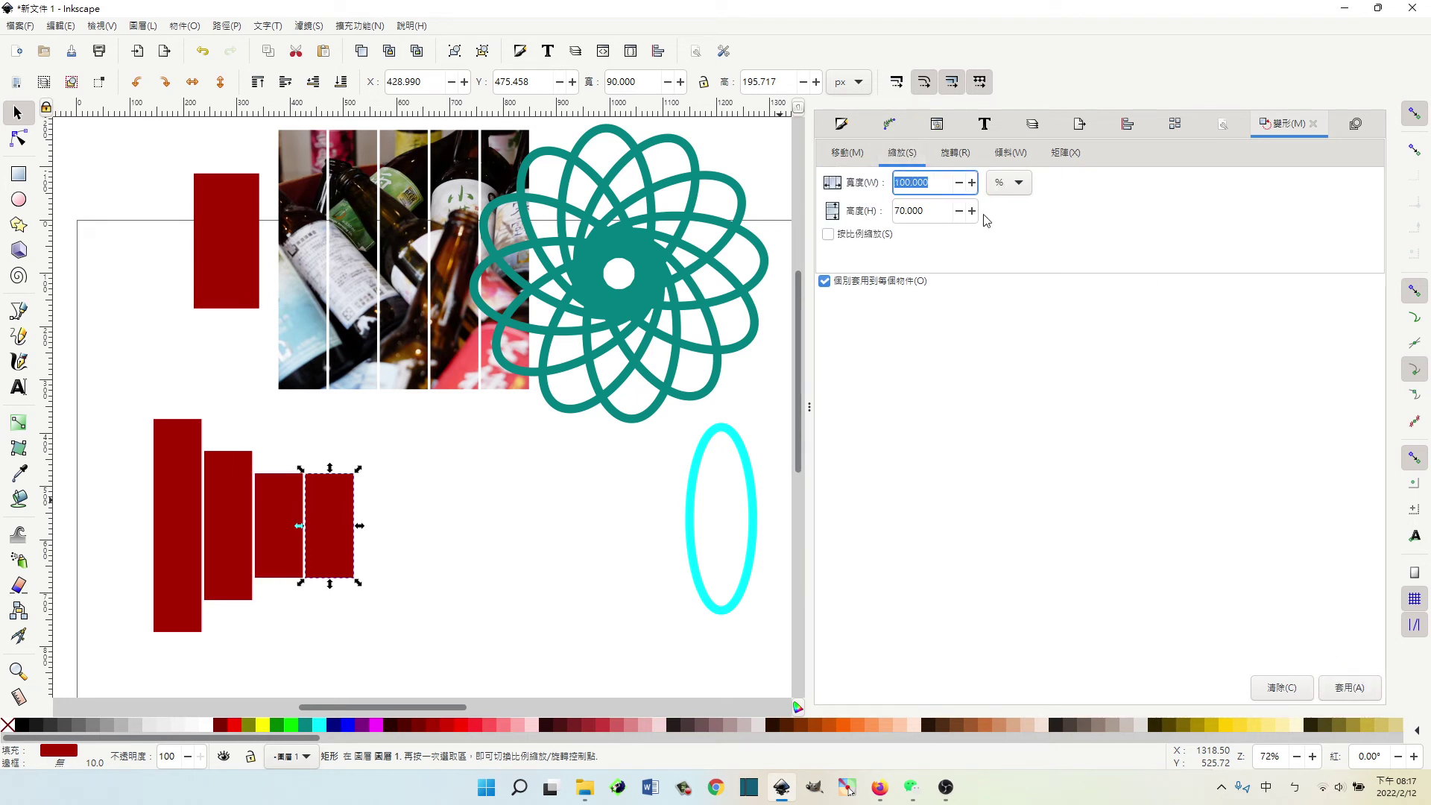
{"action": "left_click", "coordinate": [1359, 697]}
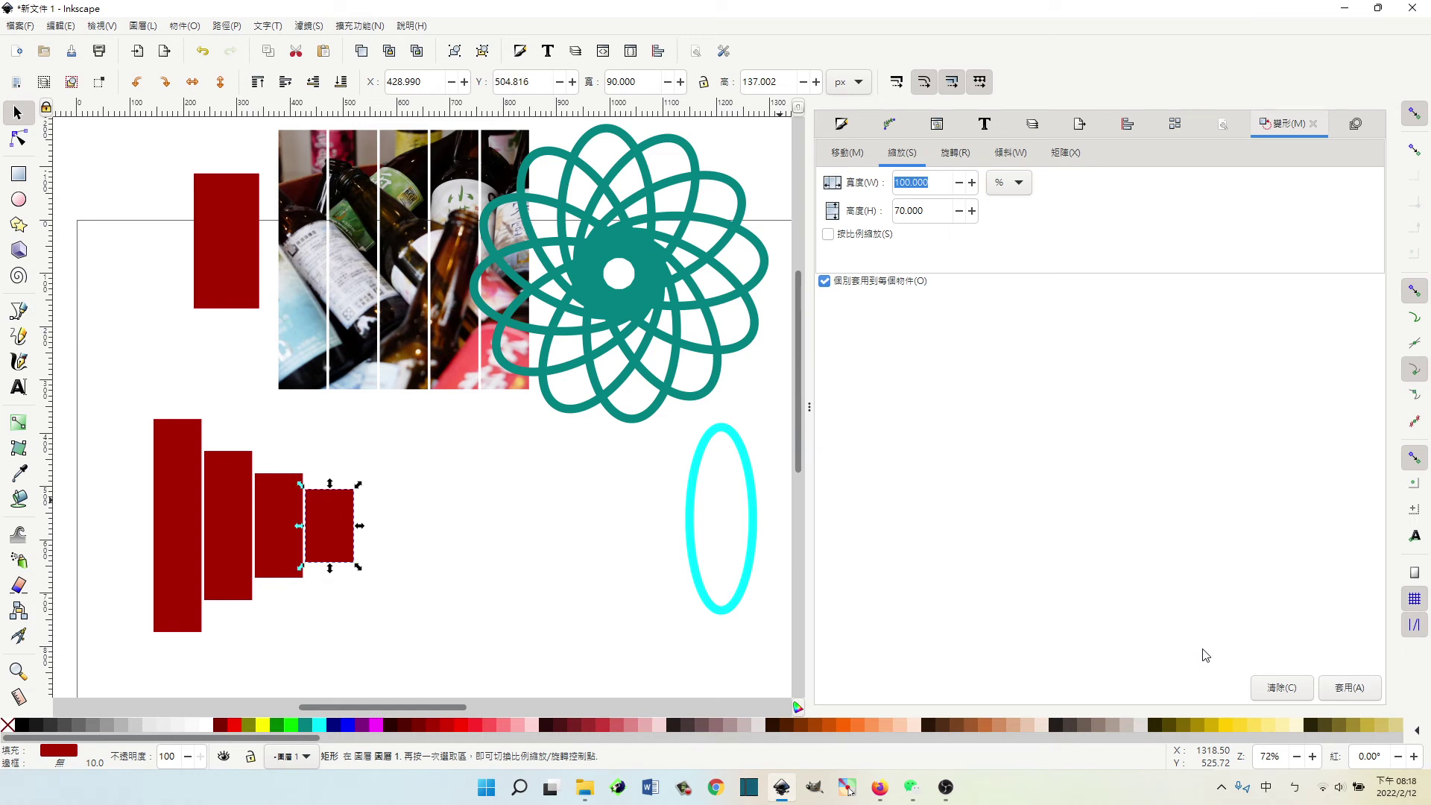
{"action": "left_click", "coordinate": [549, 625]}
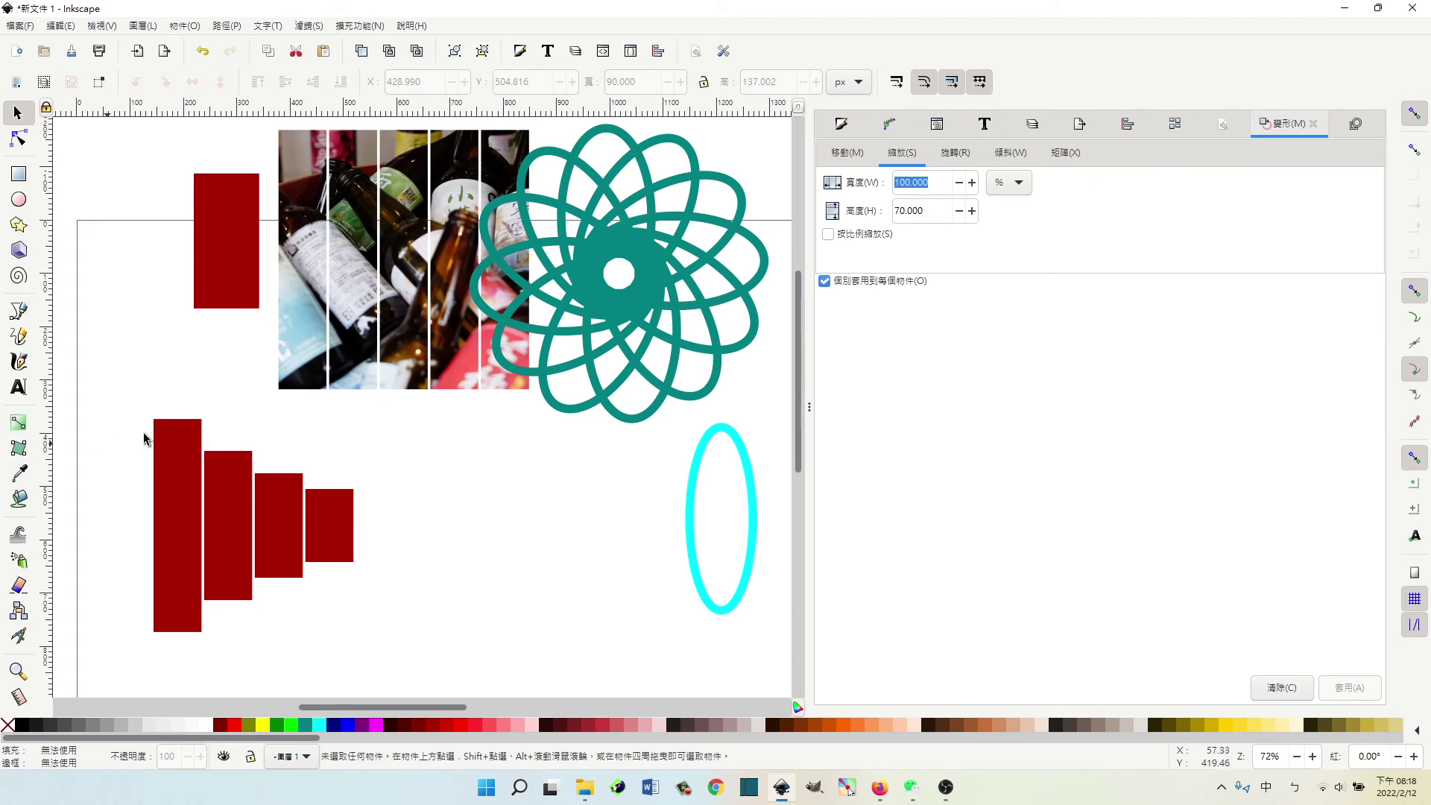
- Align the four red bars' bottom edges relative to the selection
{"action": "left_click_drag", "start_coordinate": [109, 408], "coordinate": [418, 663]}
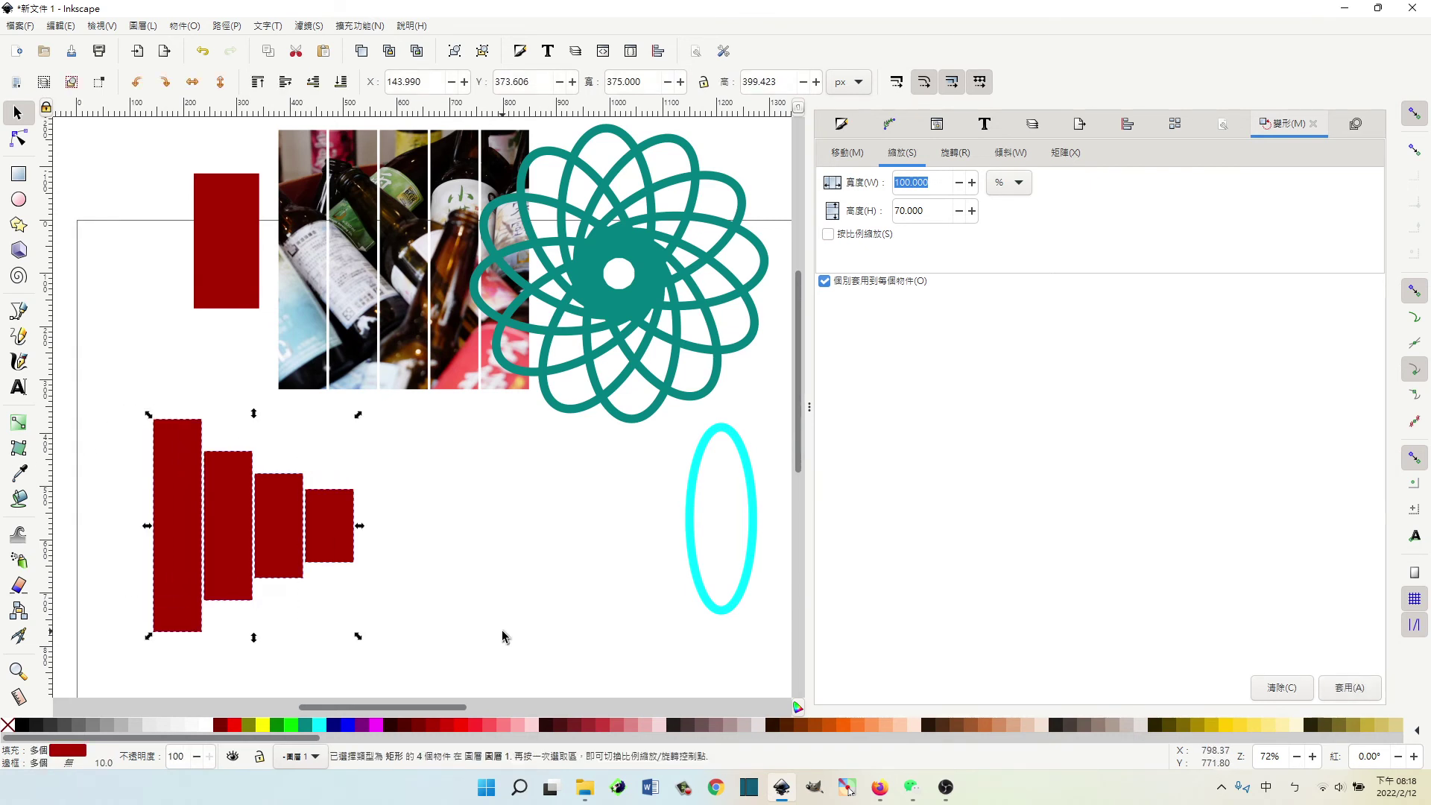
{"action": "left_click", "coordinate": [1126, 124]}
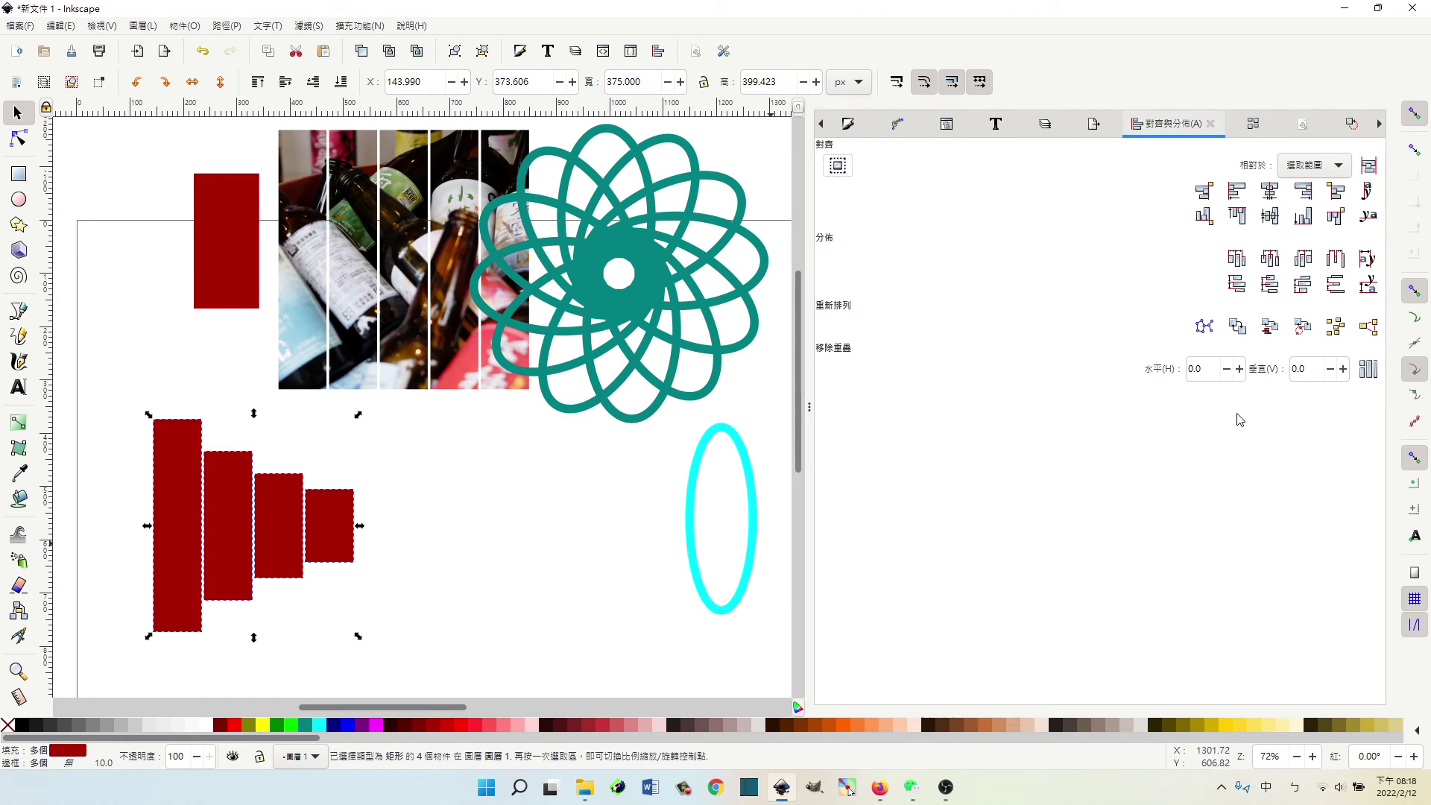
{"action": "left_click", "coordinate": [1341, 167]}
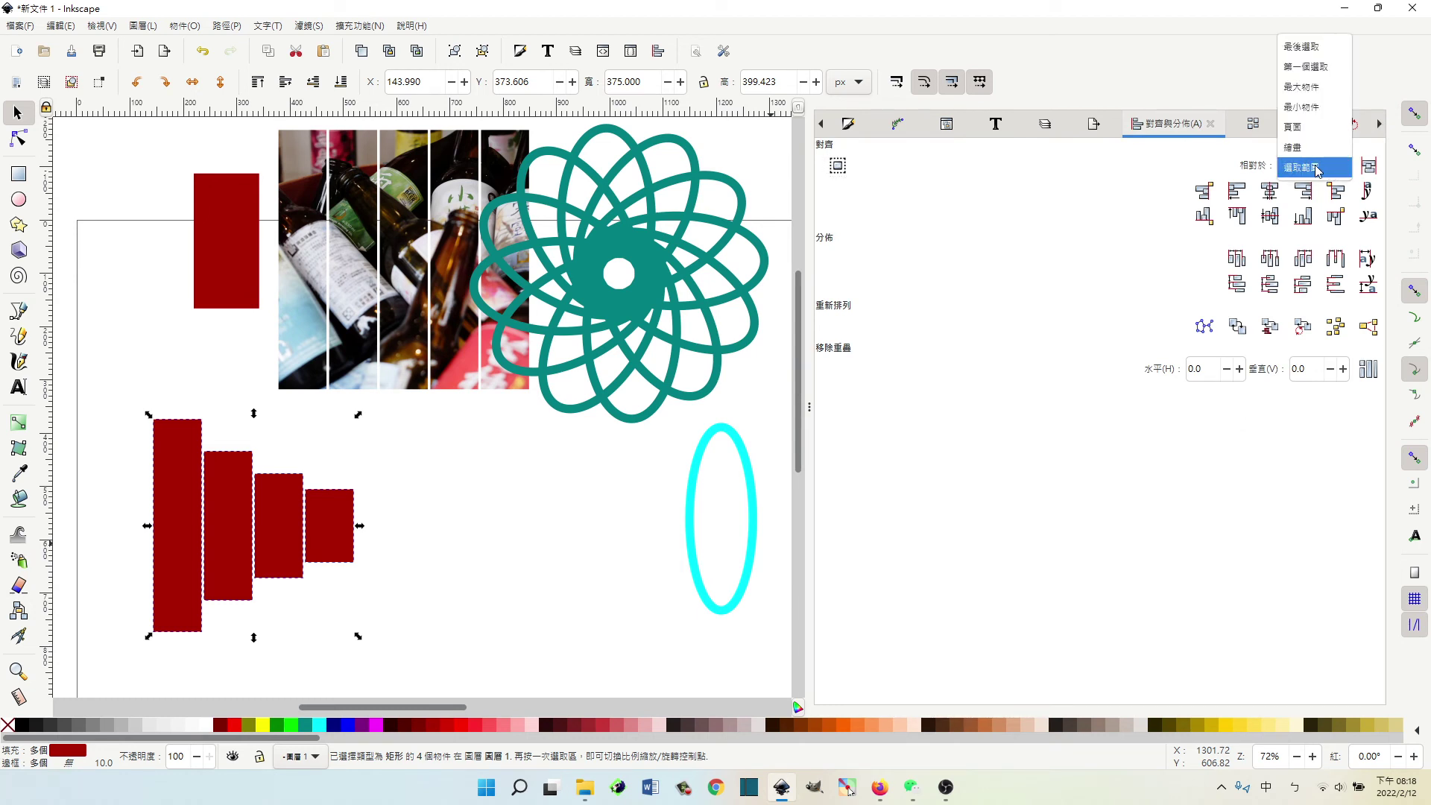
{"action": "left_click", "coordinate": [1316, 169]}
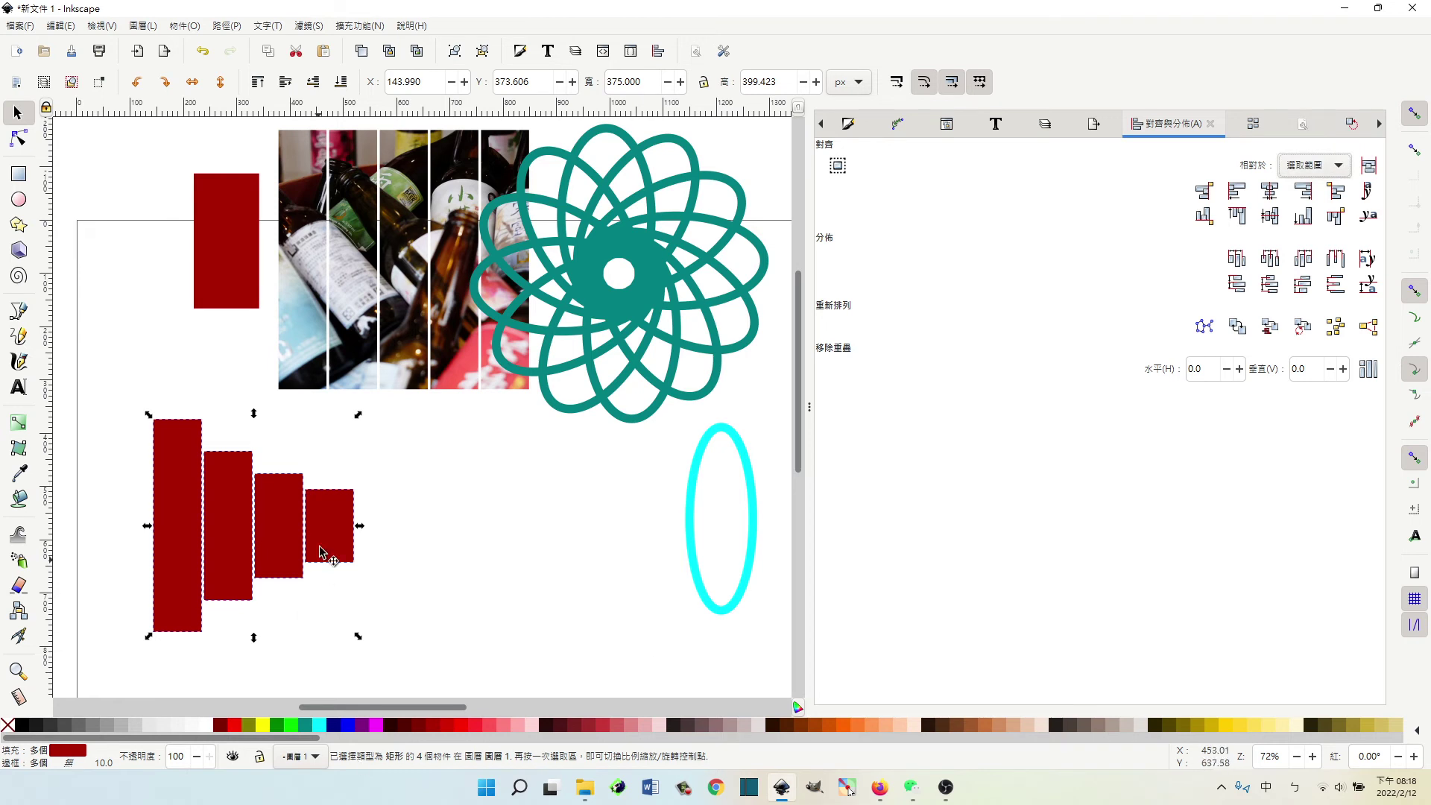
{"action": "left_click", "coordinate": [1304, 218]}
{"action": "left_click", "coordinate": [506, 552]}
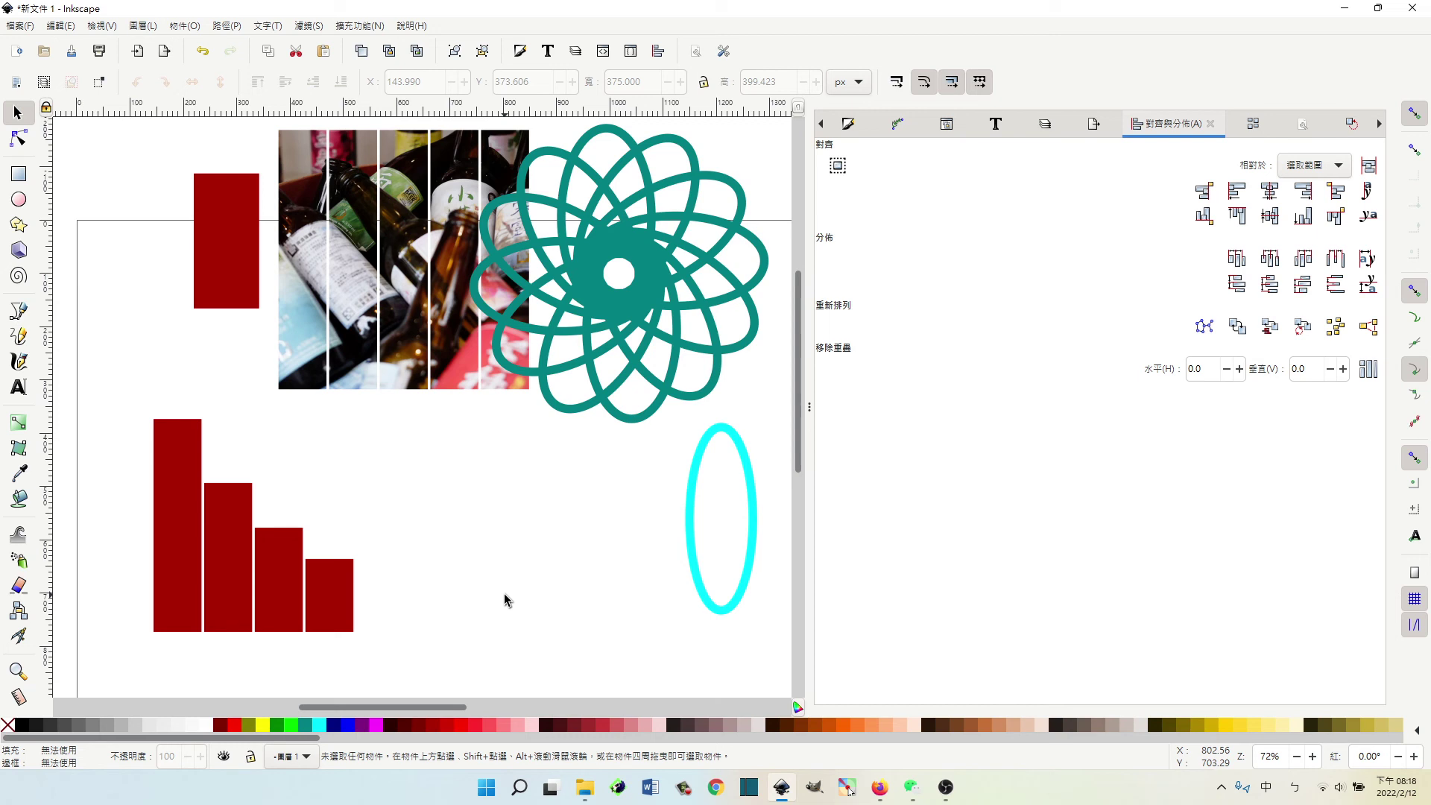
- Move the grouped bar chart to the page's top-left and place the cyan ellipse beneath it
{"action": "left_click", "coordinate": [190, 475]}
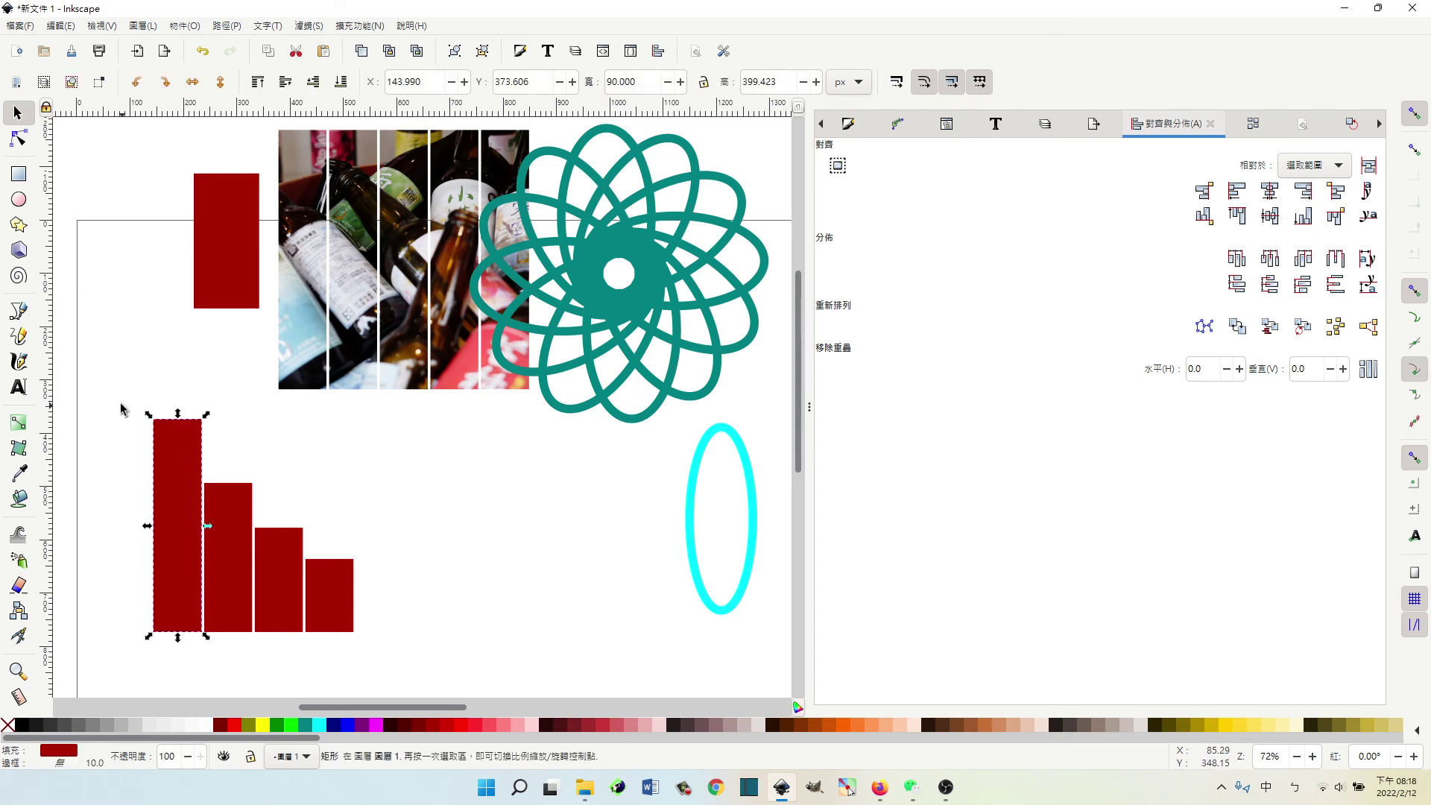
{"action": "mouse_move", "coordinate": [106, 415]}
{"action": "left_mouse_down"}
{"action": "mouse_move", "coordinate": [171, 564]}
{"action": "mouse_move", "coordinate": [444, 667]}
{"action": "left_mouse_up"}
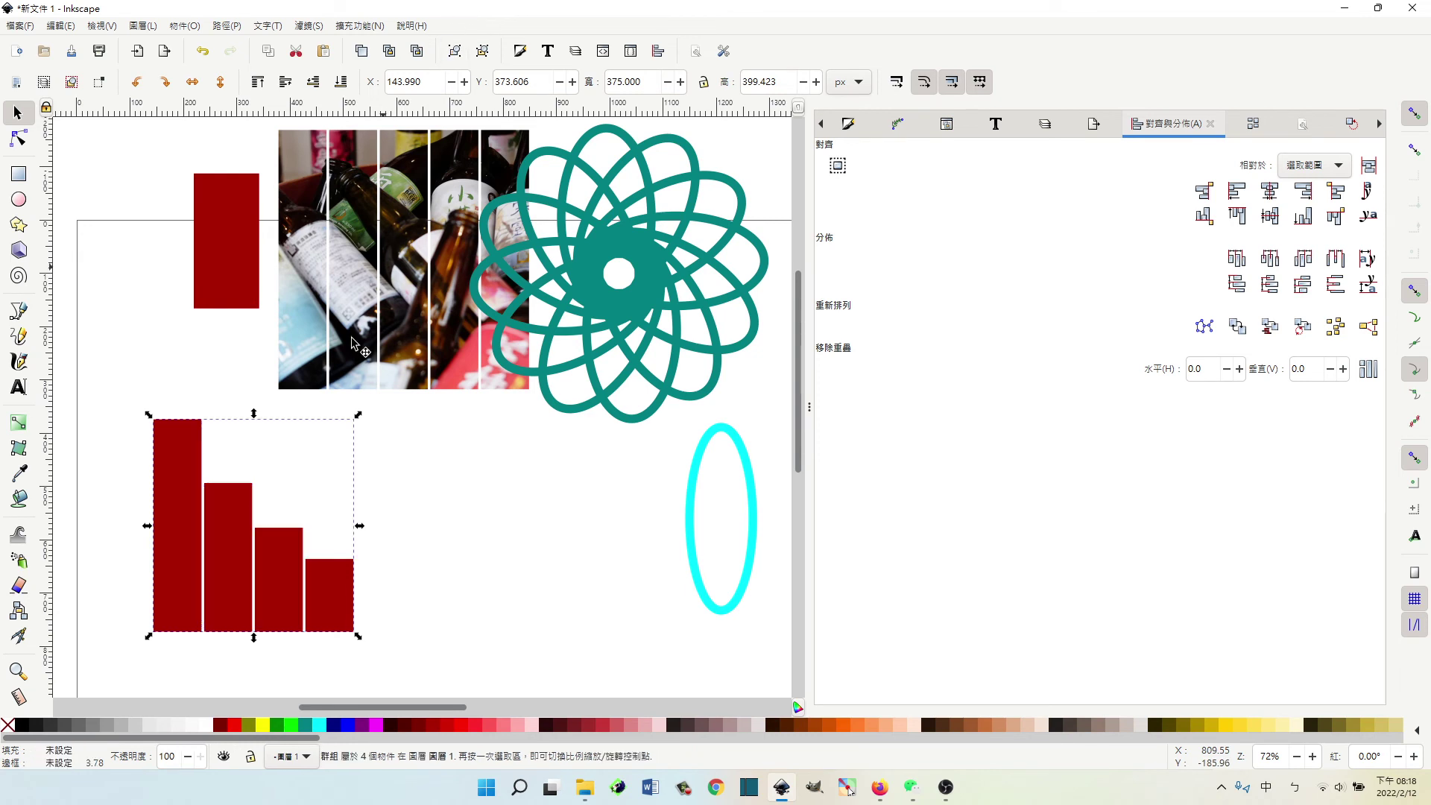
{"action": "left_click_drag", "start_coordinate": [197, 475], "coordinate": [128, 249]}
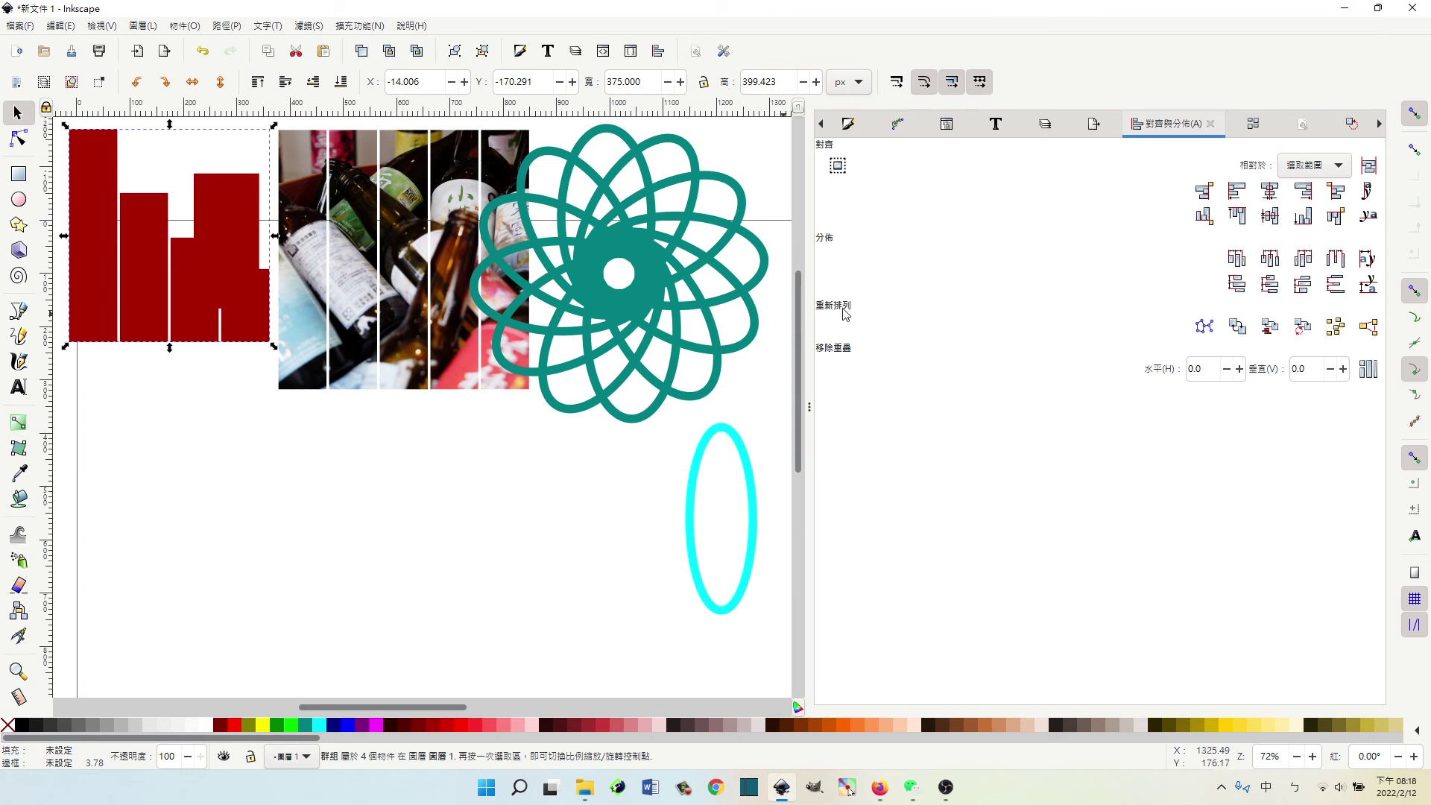
{"action": "mouse_move", "coordinate": [750, 459]}
{"action": "left_mouse_down"}
{"action": "mouse_move", "coordinate": [463, 453]}
{"action": "mouse_move", "coordinate": [152, 403]}
{"action": "left_mouse_up"}
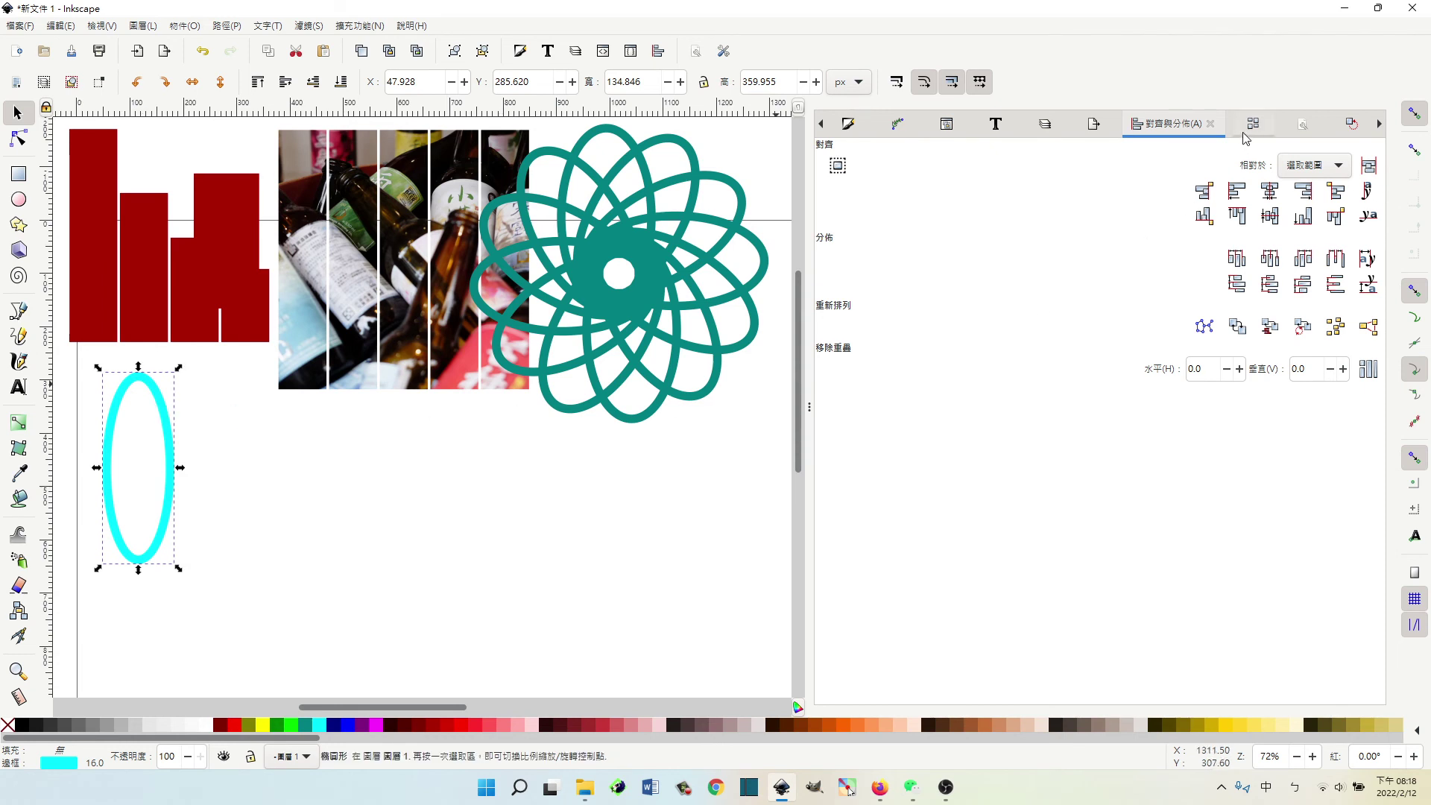
- Show the Transform panel and cycle through its Rotate, Scale and Skew pages, ending on zero skew
{"action": "left_click", "coordinate": [1349, 125]}
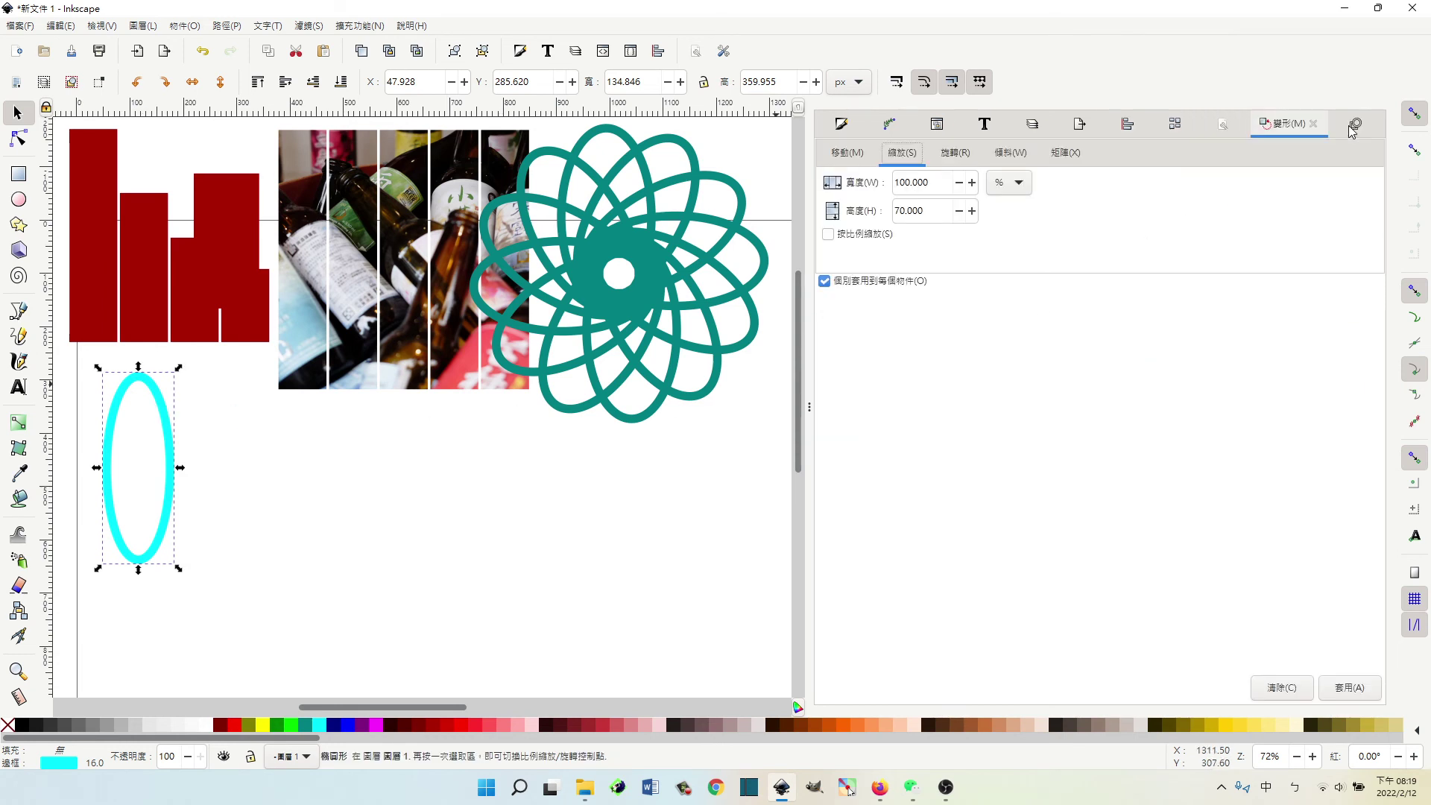
{"action": "left_click", "coordinate": [954, 156]}
{"action": "left_click", "coordinate": [887, 157]}
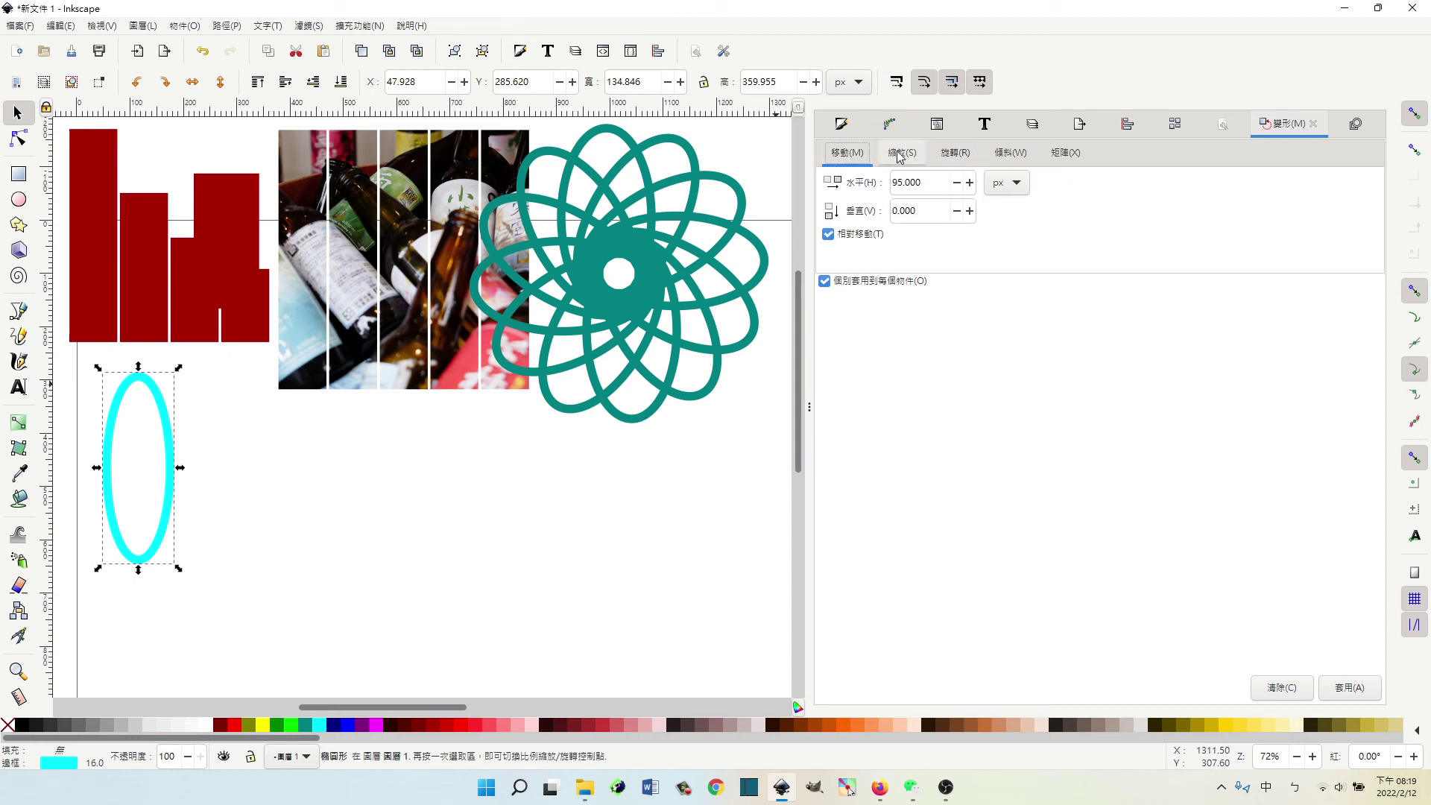
{"action": "left_click", "coordinate": [953, 154]}
{"action": "left_click", "coordinate": [1010, 153]}
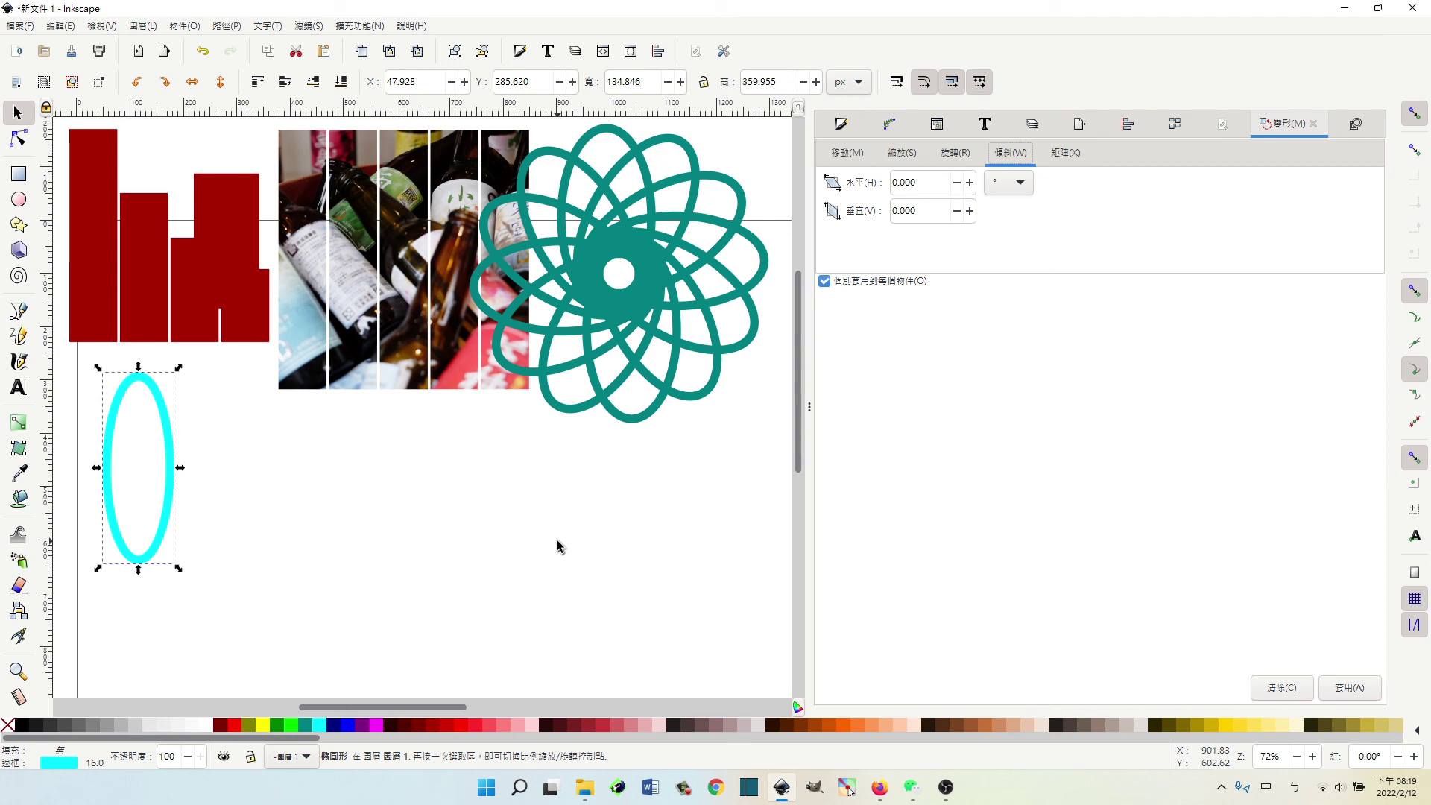
{"action": "left_click", "coordinate": [946, 786]}
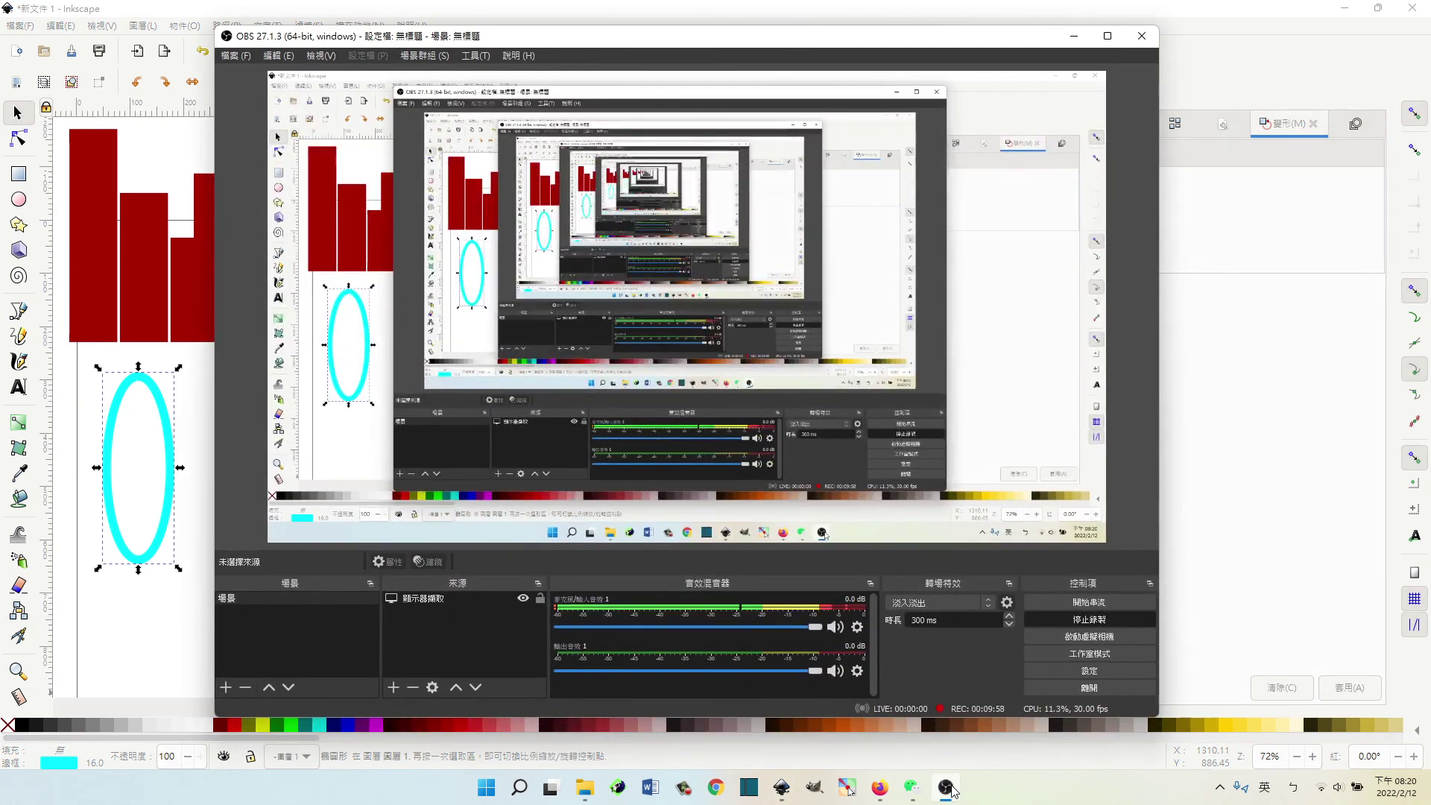